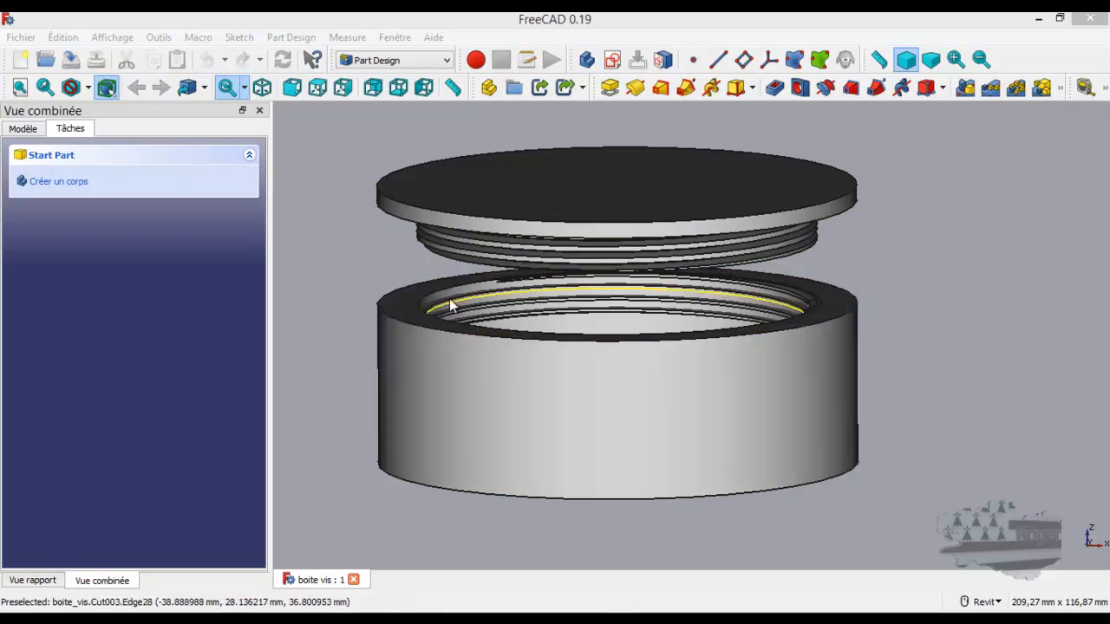
Hide the box body Body001 and its internal thread Cut003.
click(412, 315)
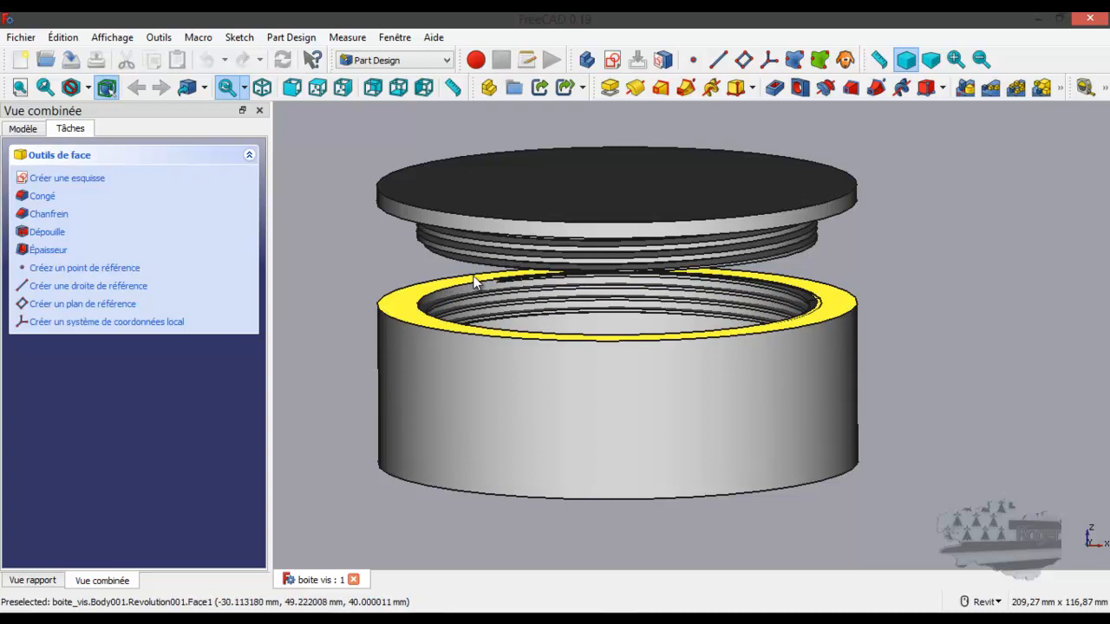
shift+middle_drag(475, 274, 508, 255)
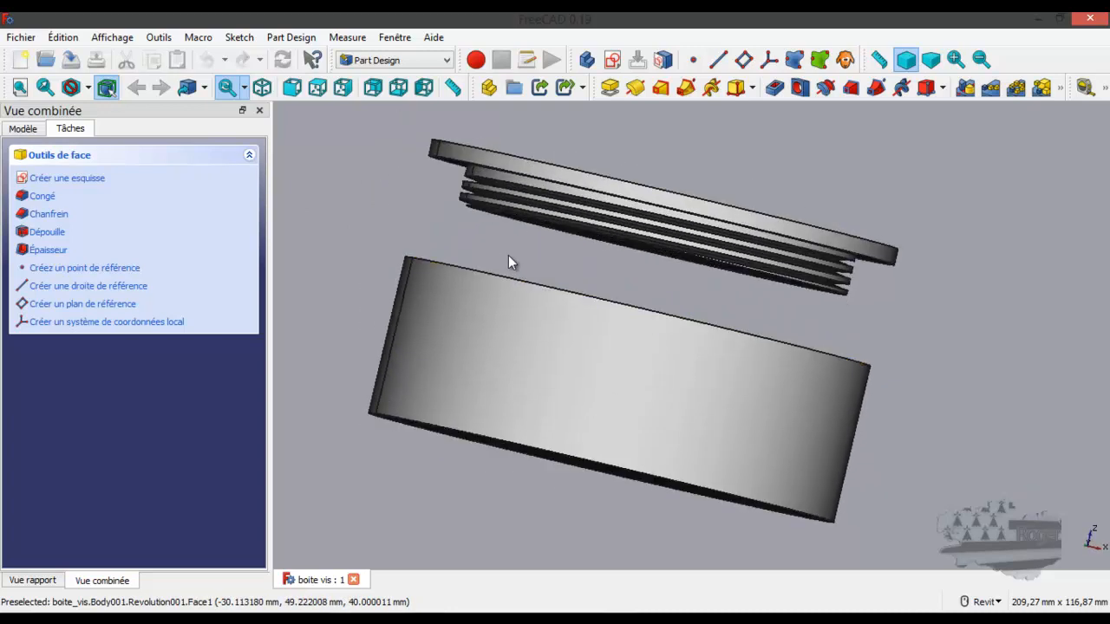
shift+middle_drag(748, 309, 788, 441)
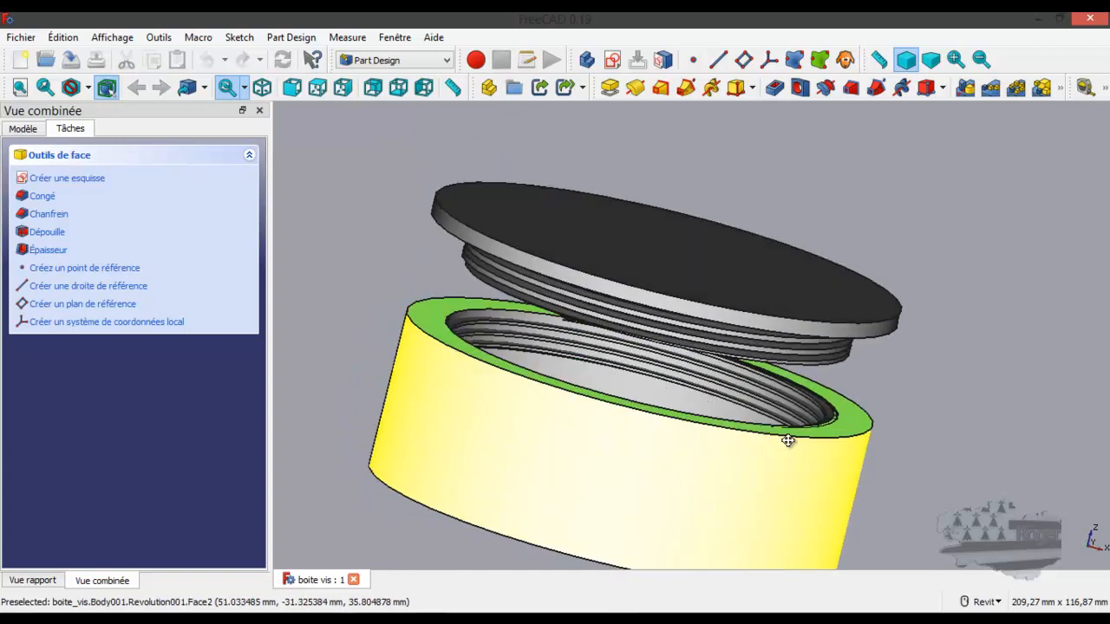
click(22, 128)
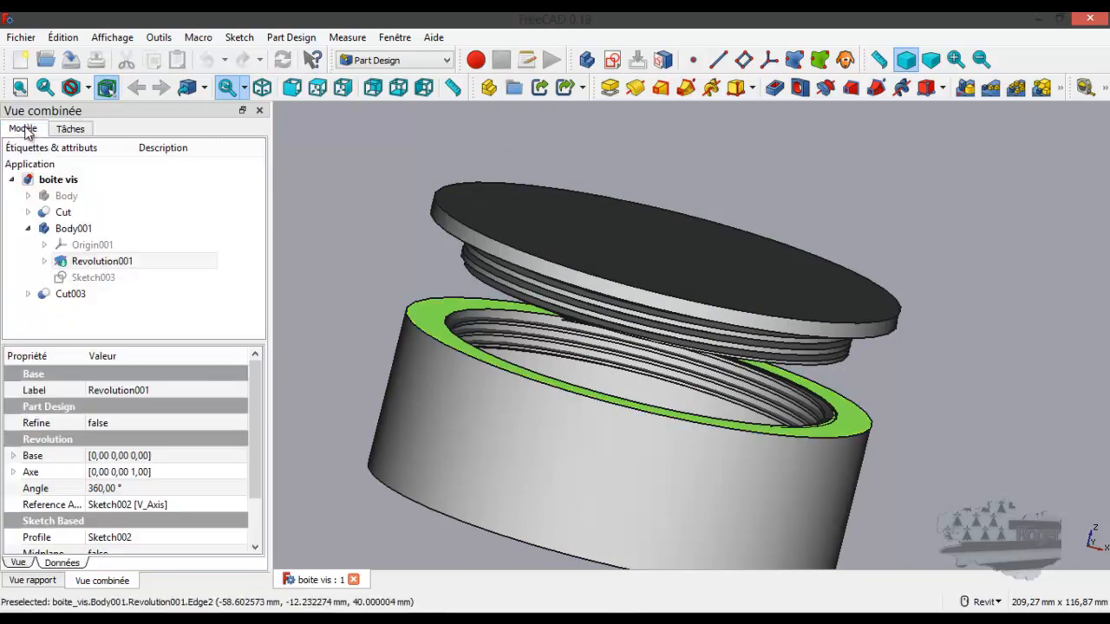
click(448, 316)
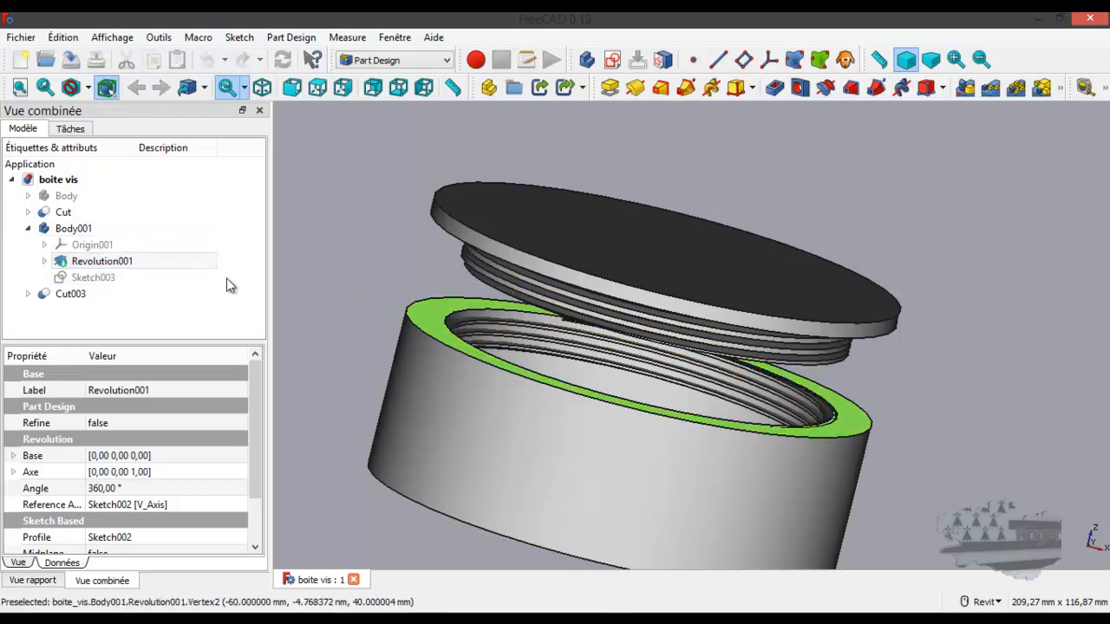
click(28, 229)
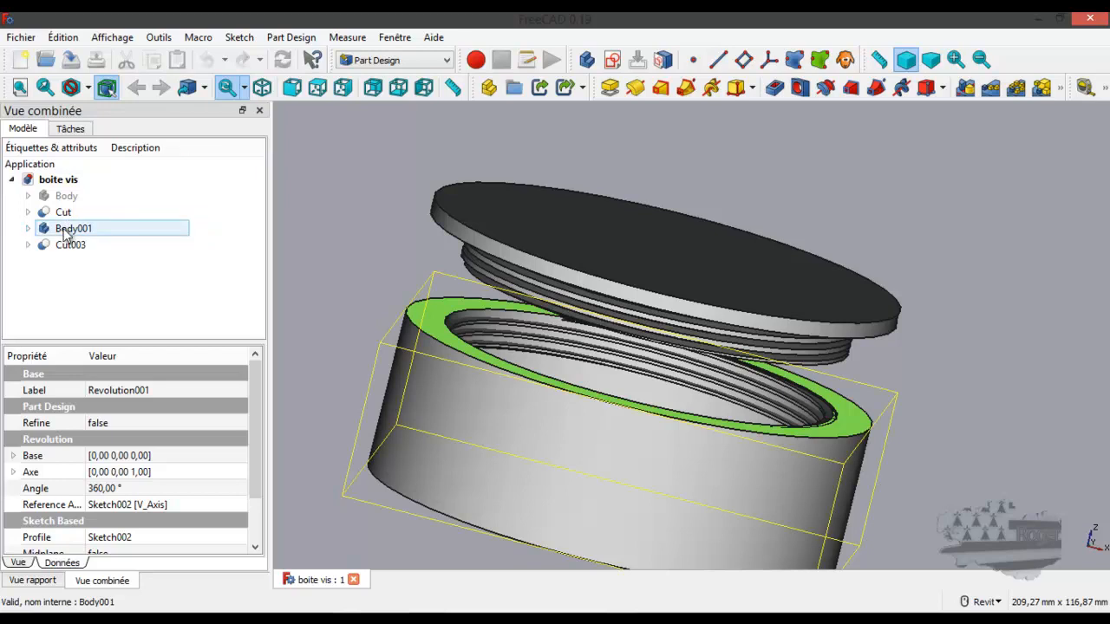
click(66, 231)
key(space)
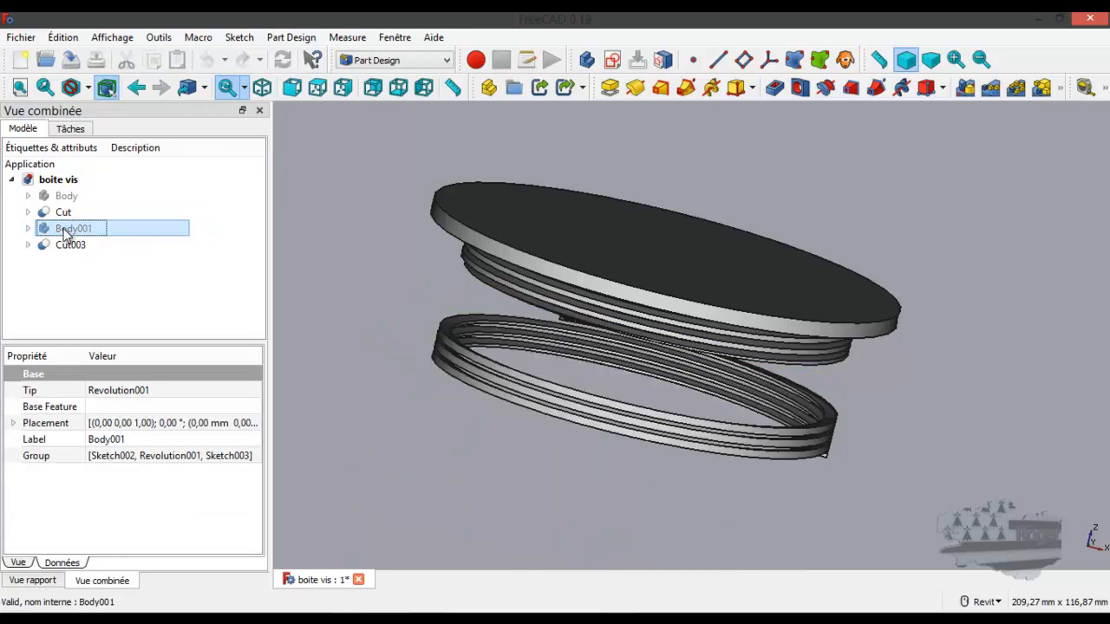
click(62, 244)
key(space)
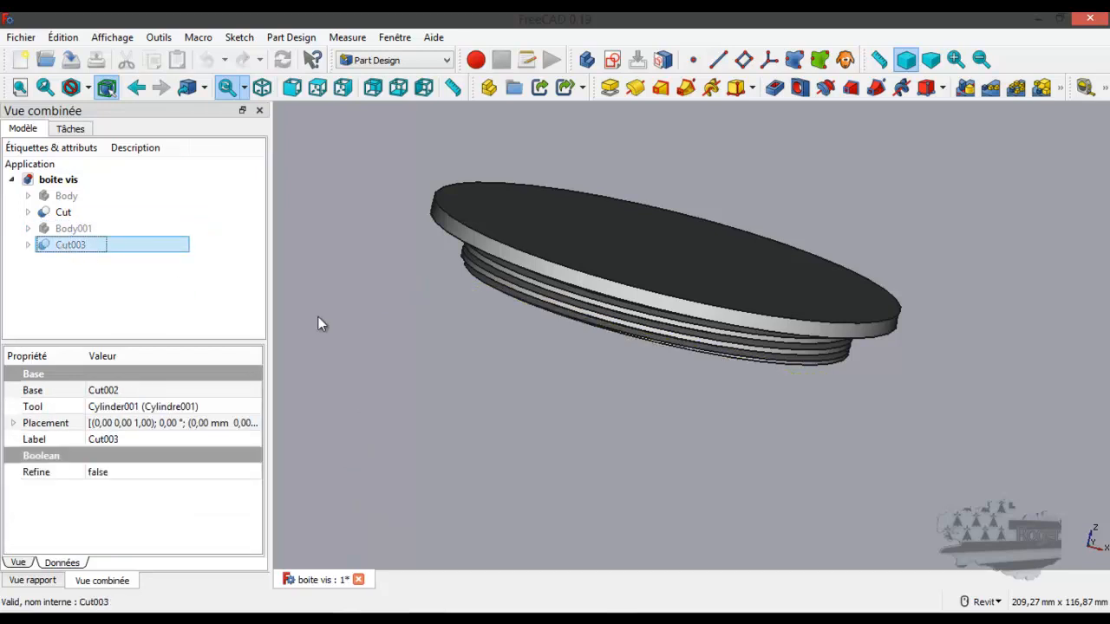
Delete the box body Body001 with its contents and the top-level thread cut Cut003.
shift+middle_drag(656, 319, 620, 311)
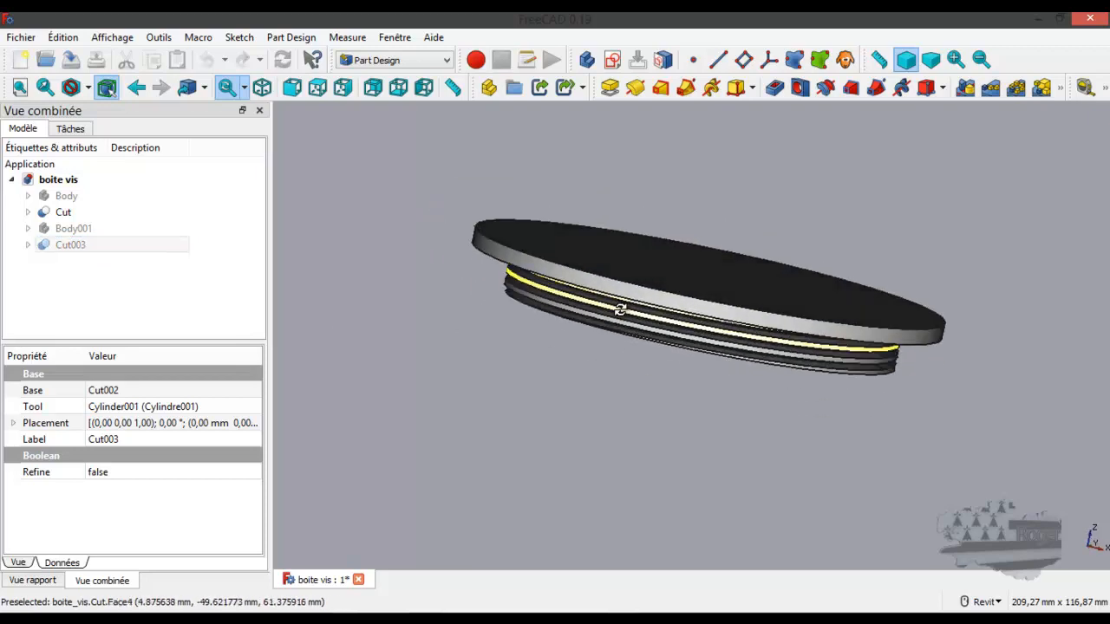
click(60, 230)
key(Delete)
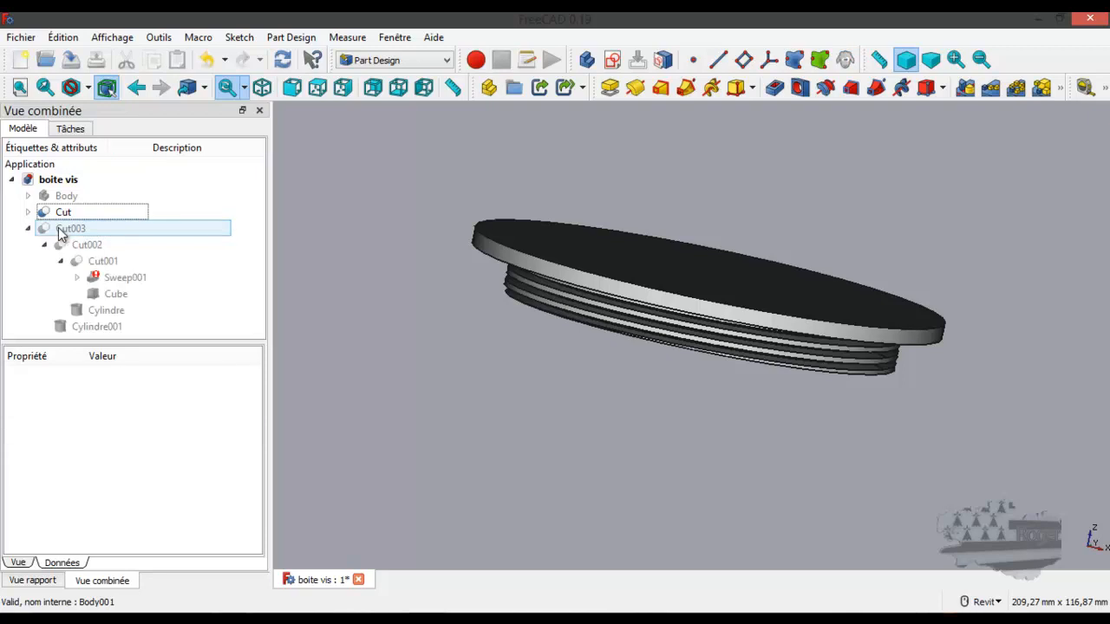
click(61, 232)
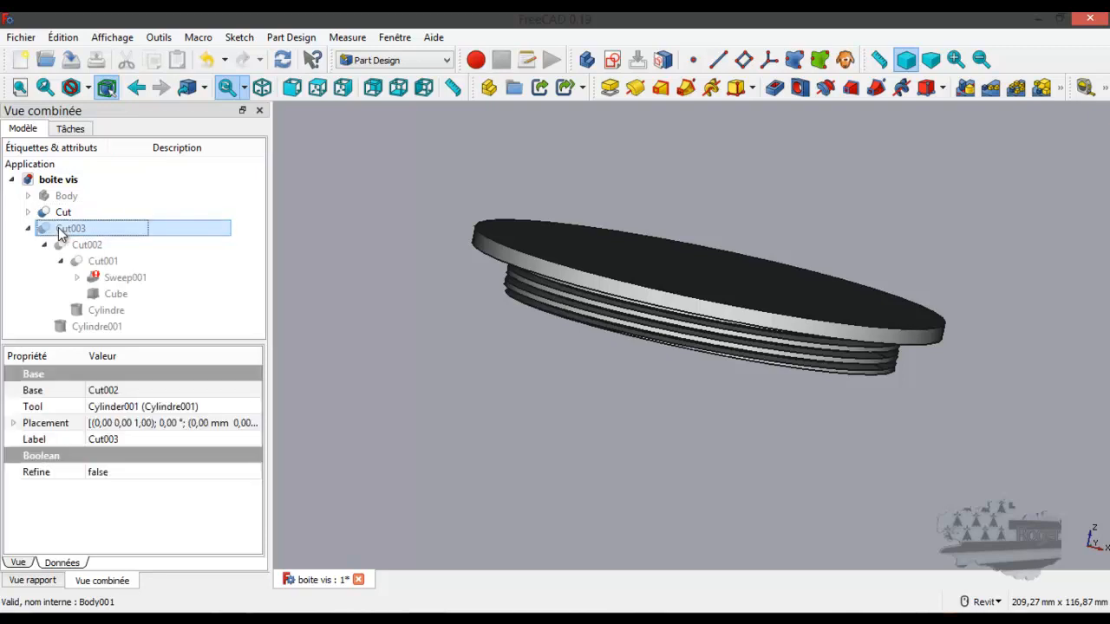
key(Delete)
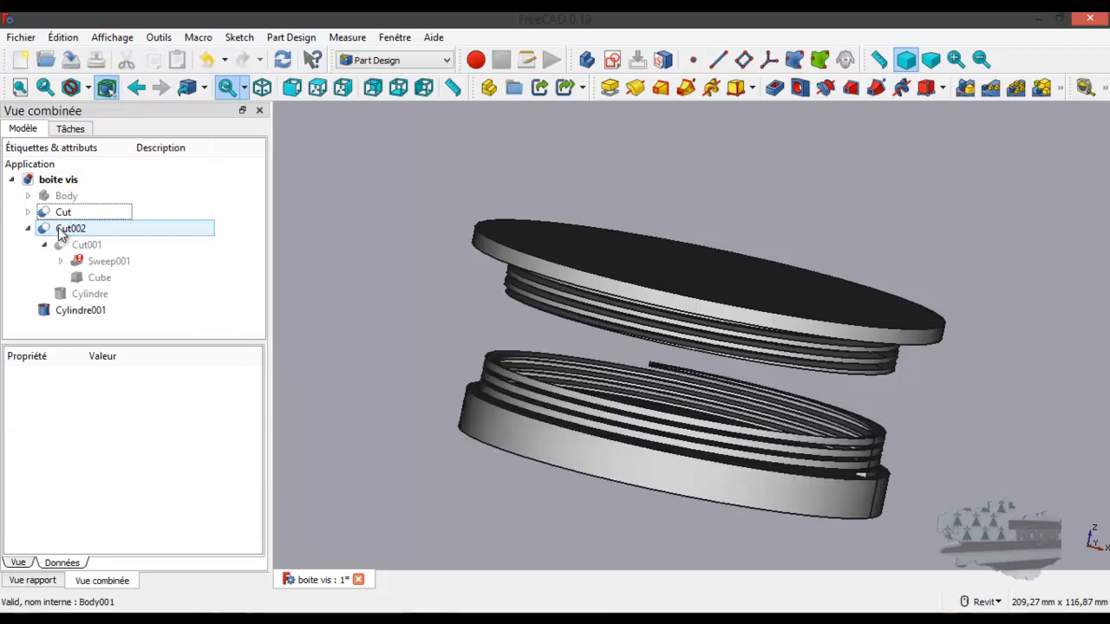
Delete the cylinders Cylindre001 and Cylindre that were used to trim the box thread.
click(69, 310)
key(Delete)
click(78, 294)
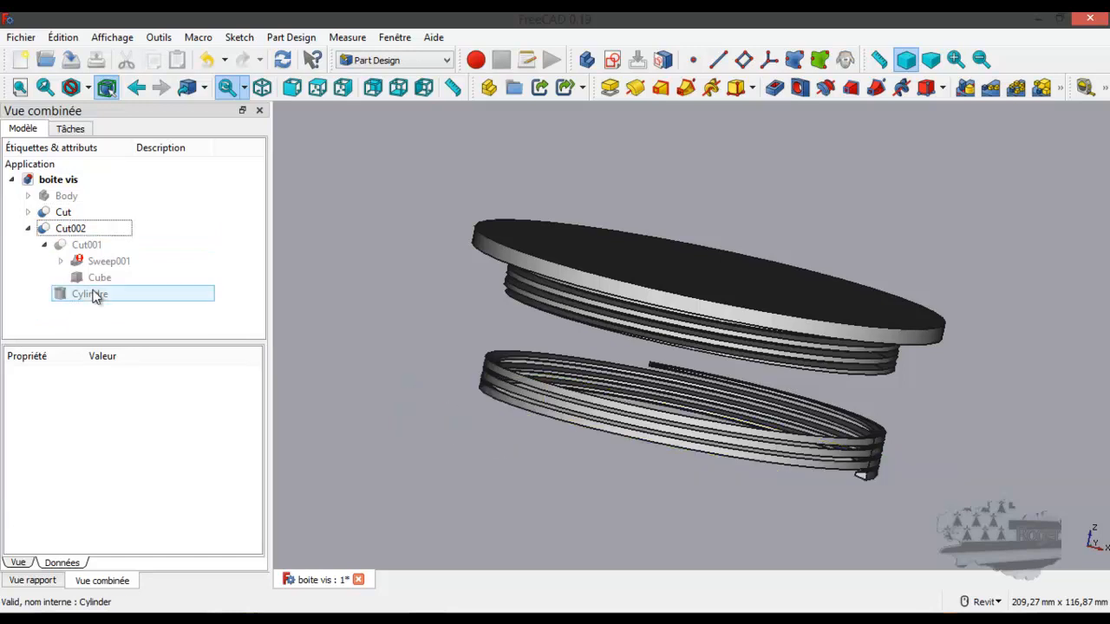
key(Delete)
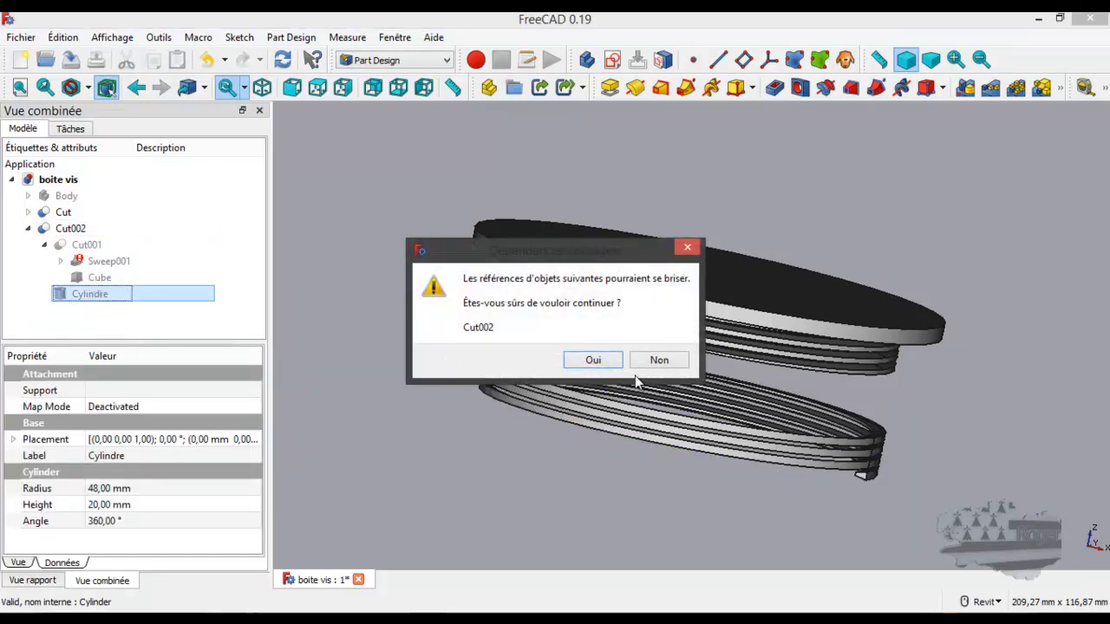
click(598, 360)
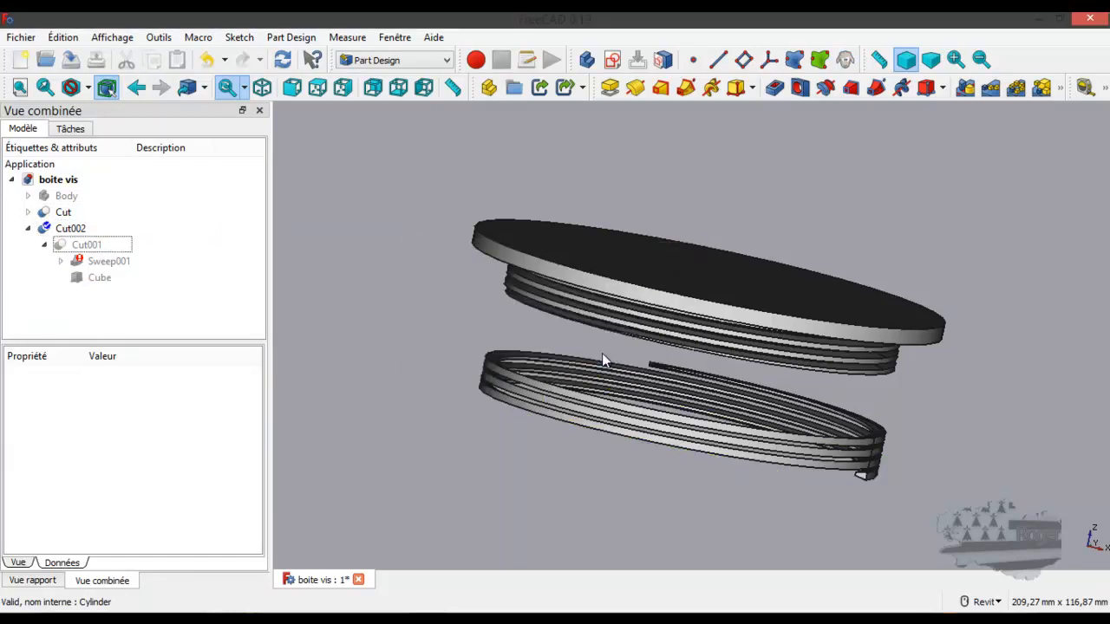
Delete the Cube and Sweep001 objects inside Cut001, accepting the broken references.
click(92, 279)
key(Delete)
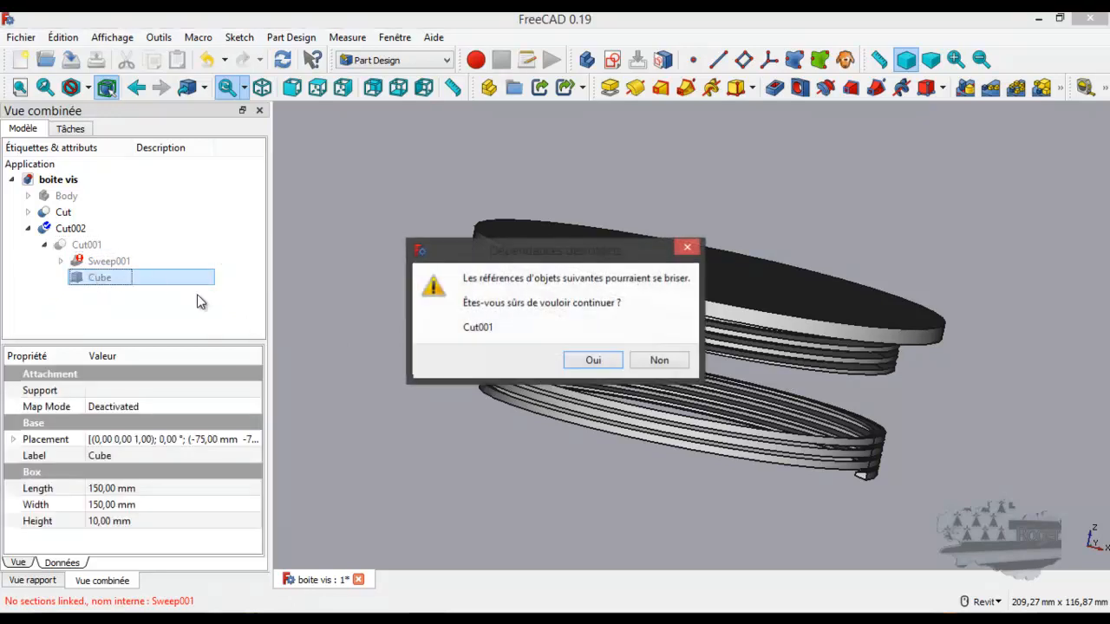
click(578, 362)
click(110, 263)
key(Delete)
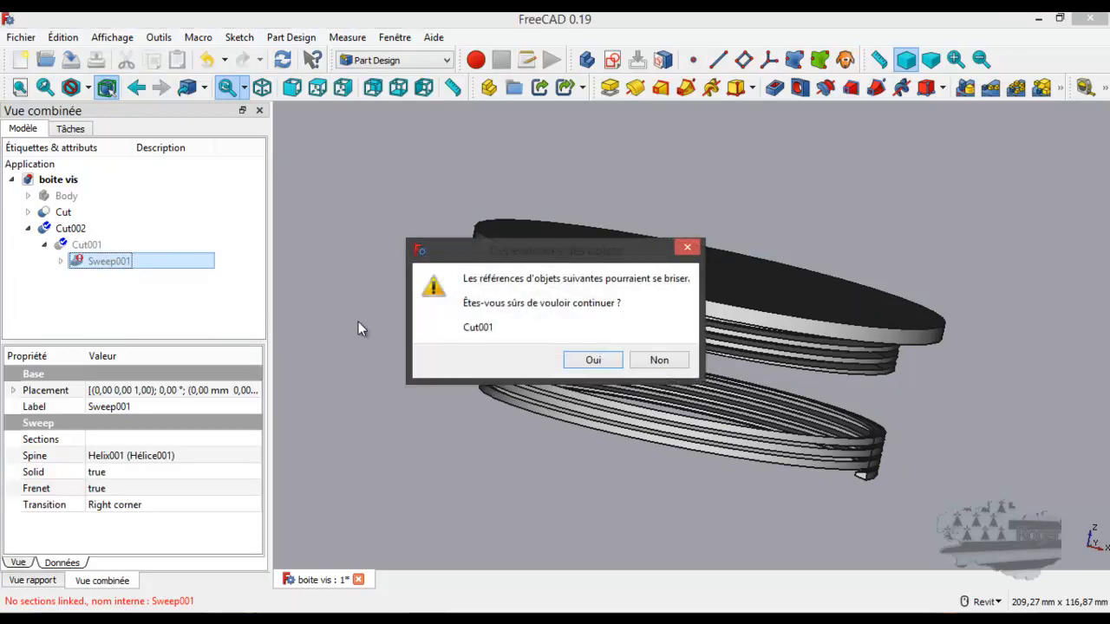
click(592, 361)
Delete the remaining boolean cuts Cut001 and Cut002 of the box thread.
click(87, 262)
key(Delete)
click(572, 361)
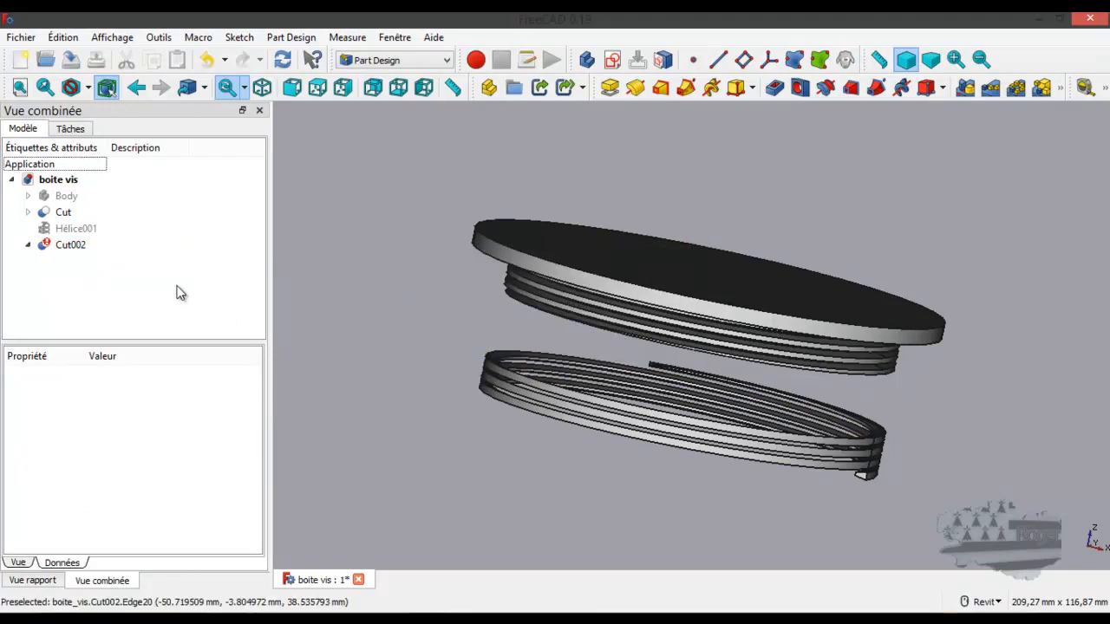
click(57, 247)
key(Delete)
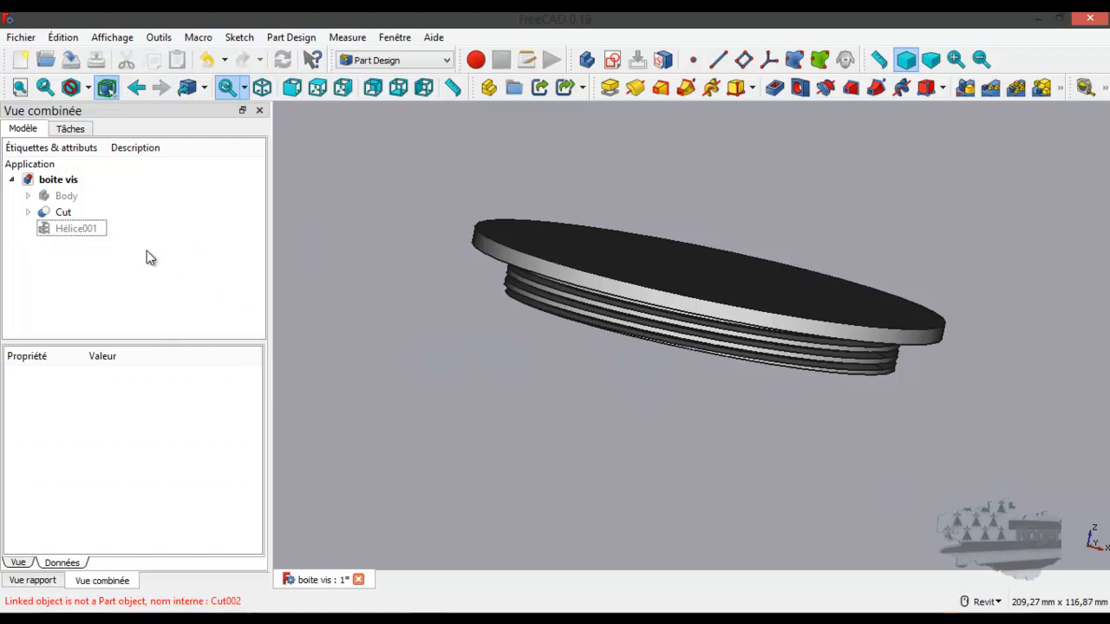
Show the leftover helix Hélice001 to identify it and delete it.
click(64, 232)
key(space)
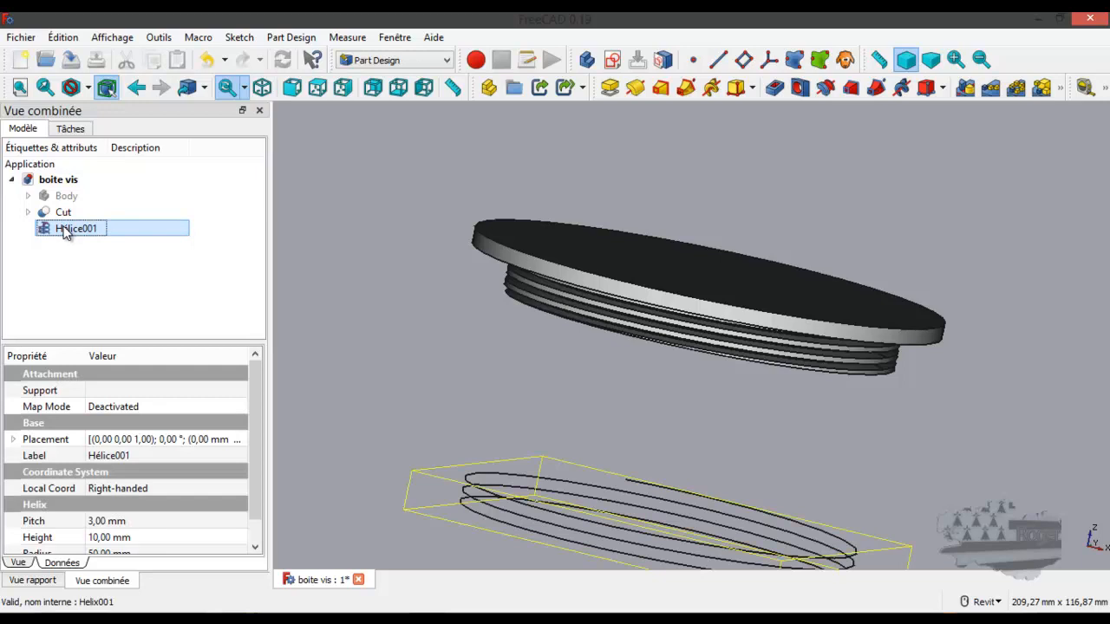
key(Delete)
Create a new body that uses the threaded lid Cut as its base feature.
click(56, 212)
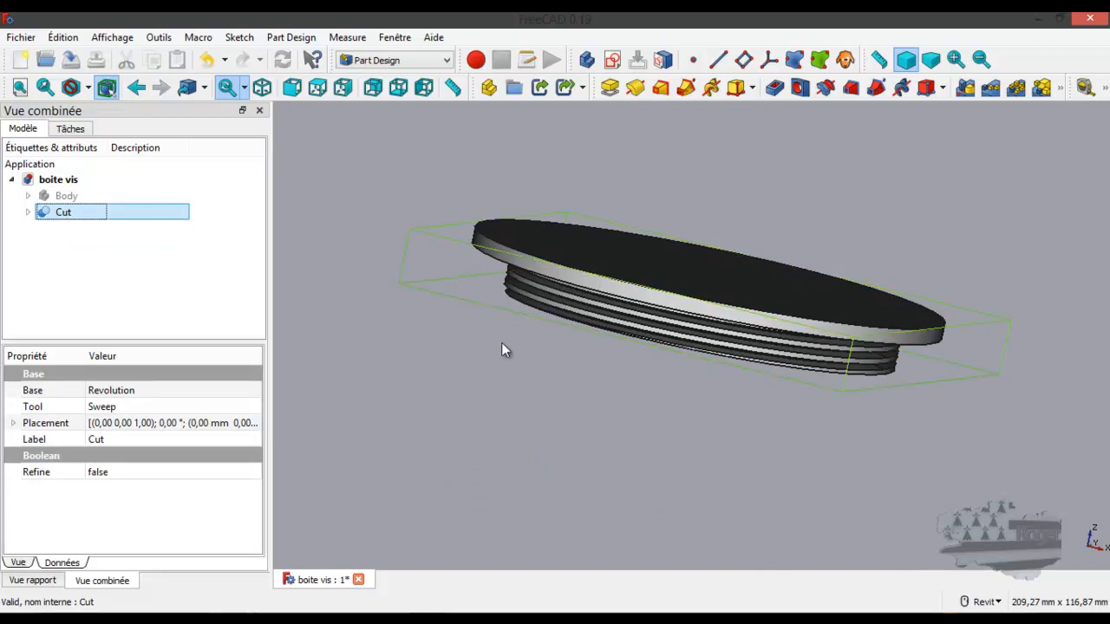
shift+middle_drag(685, 334, 698, 314)
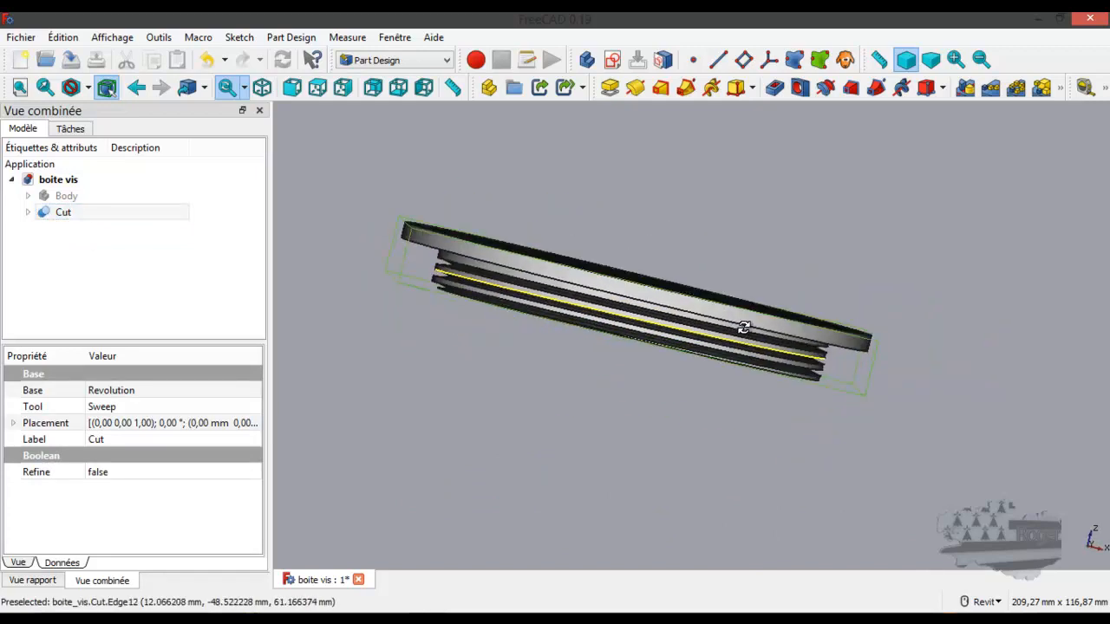
click(587, 60)
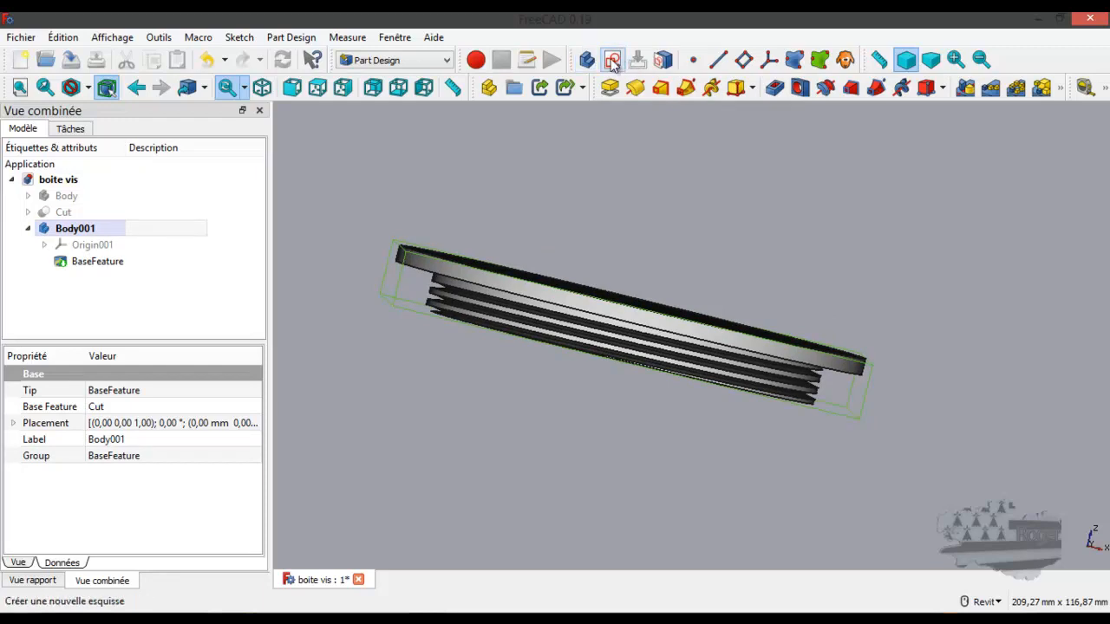
Start a new sketch on the XZ plane of the new body.
click(612, 60)
click(376, 183)
click(126, 164)
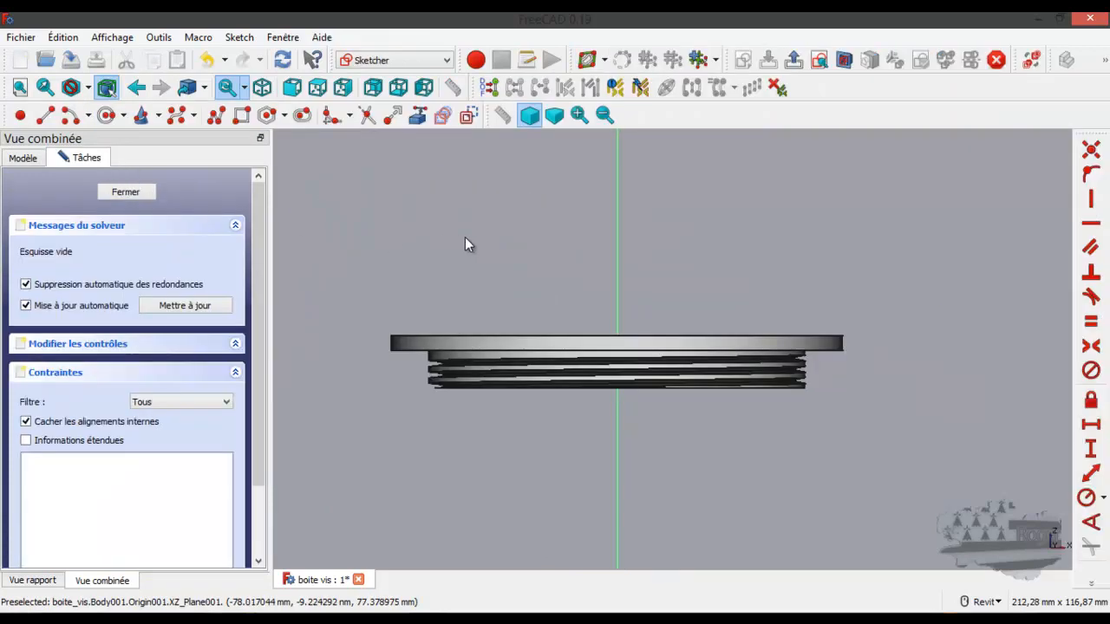
Draw the box's closed half-section polyline from the origin, left of the vertical axis, with an outer wall about 46 mm high and a rim about 11.5 mm wide.
scroll(465, 237, down, 4)
scroll(410, 322, up, 4)
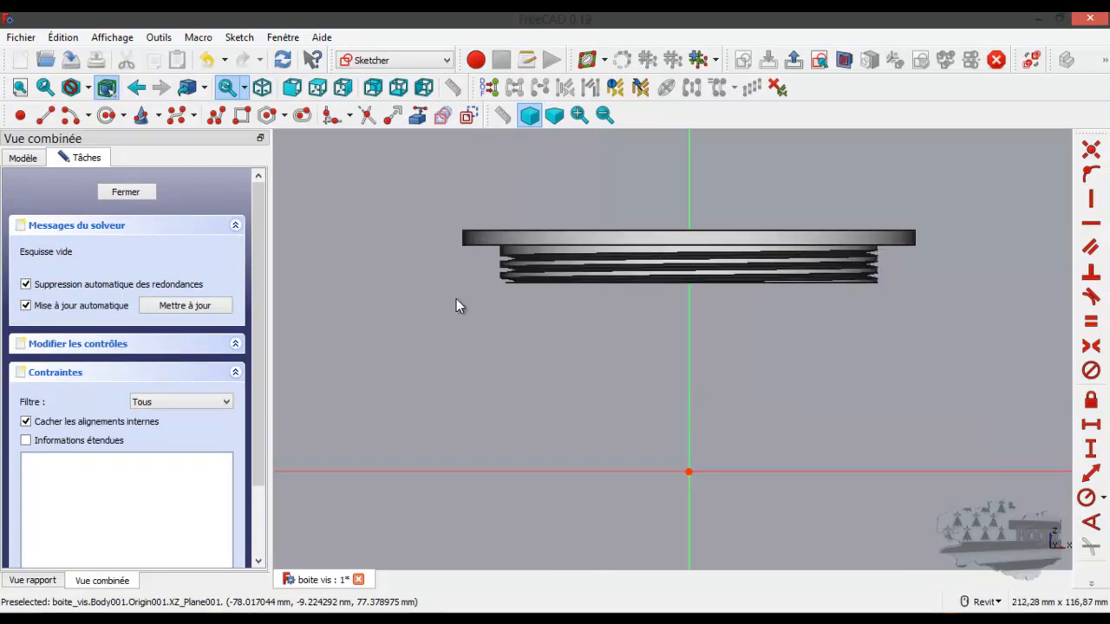
click(216, 118)
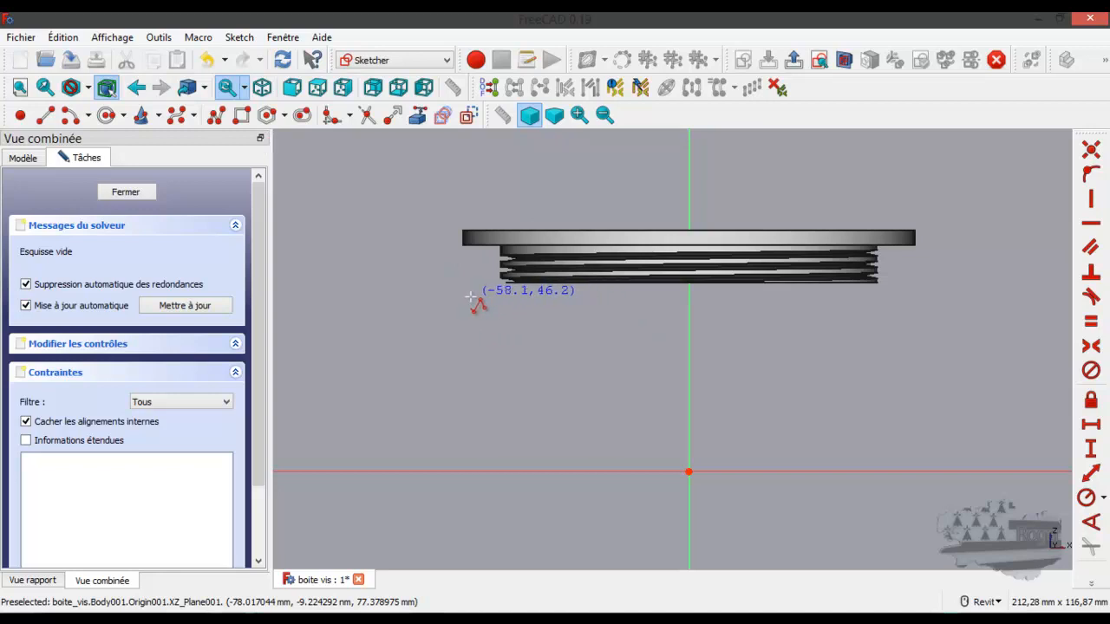
click(495, 307)
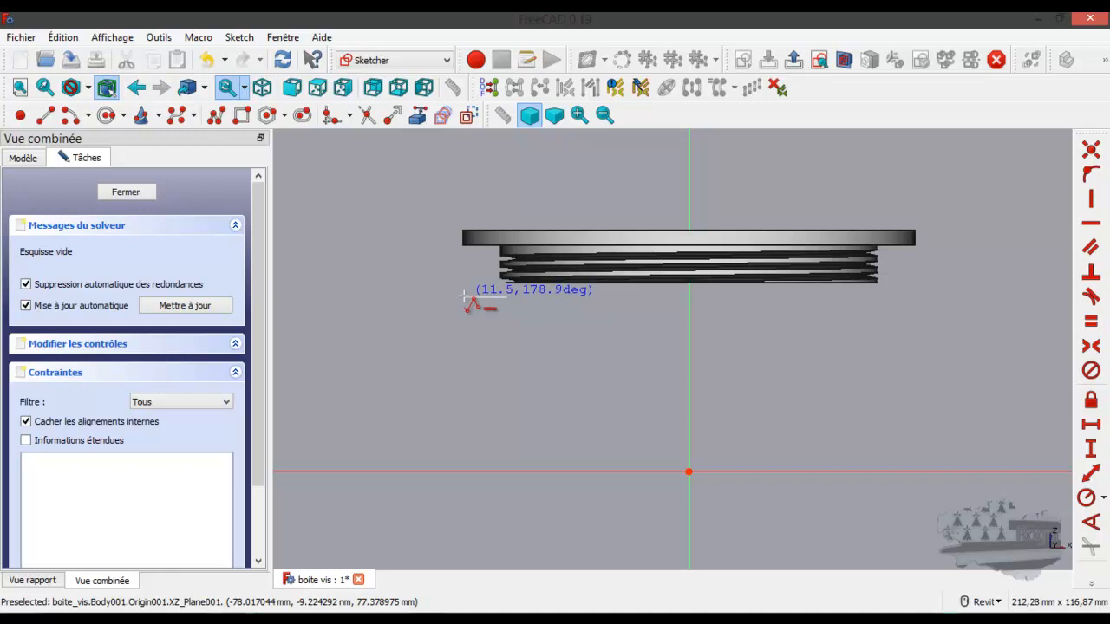
click(465, 298)
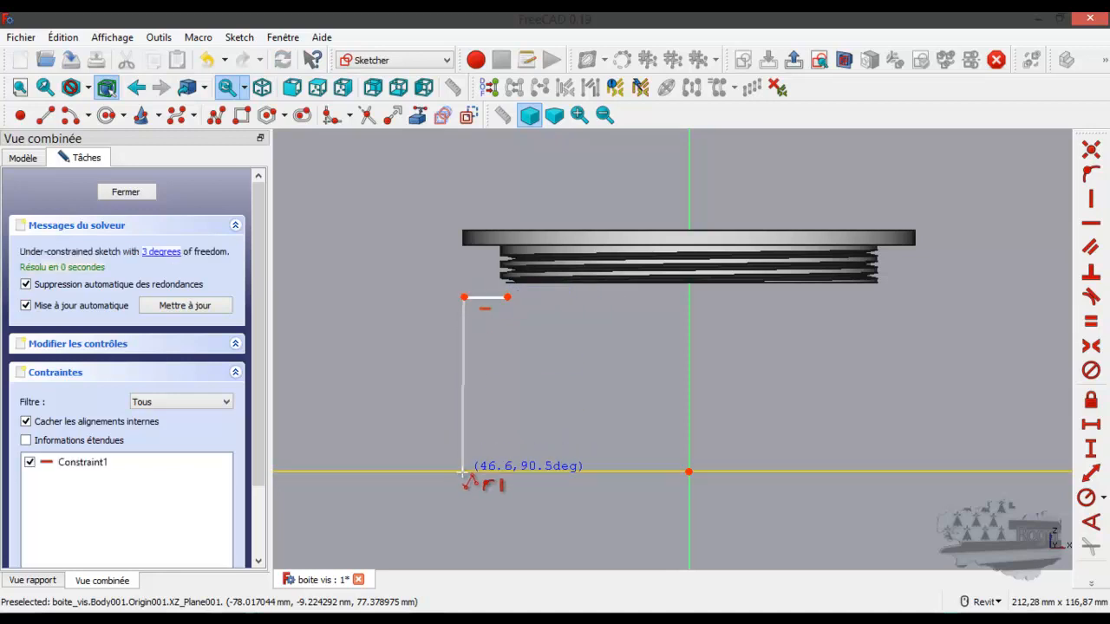
click(464, 472)
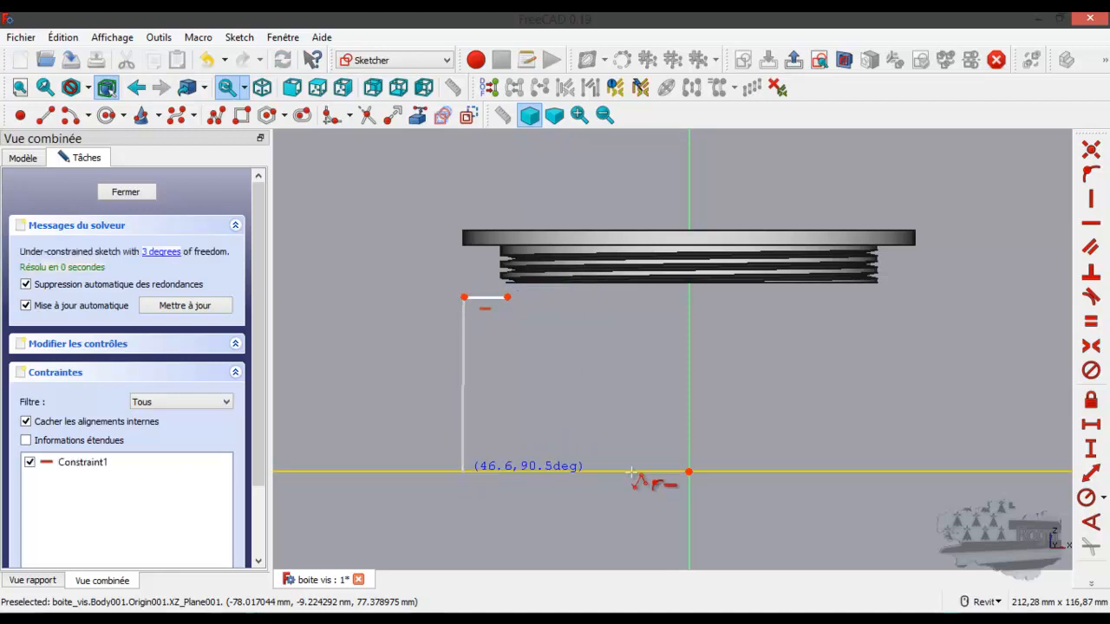
click(689, 472)
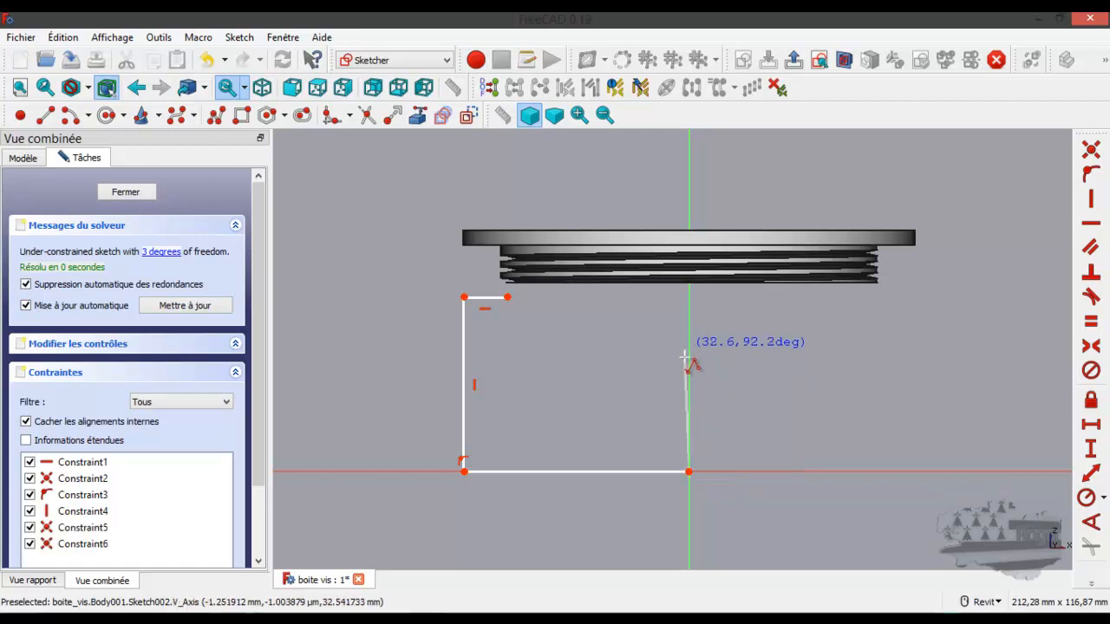
click(689, 457)
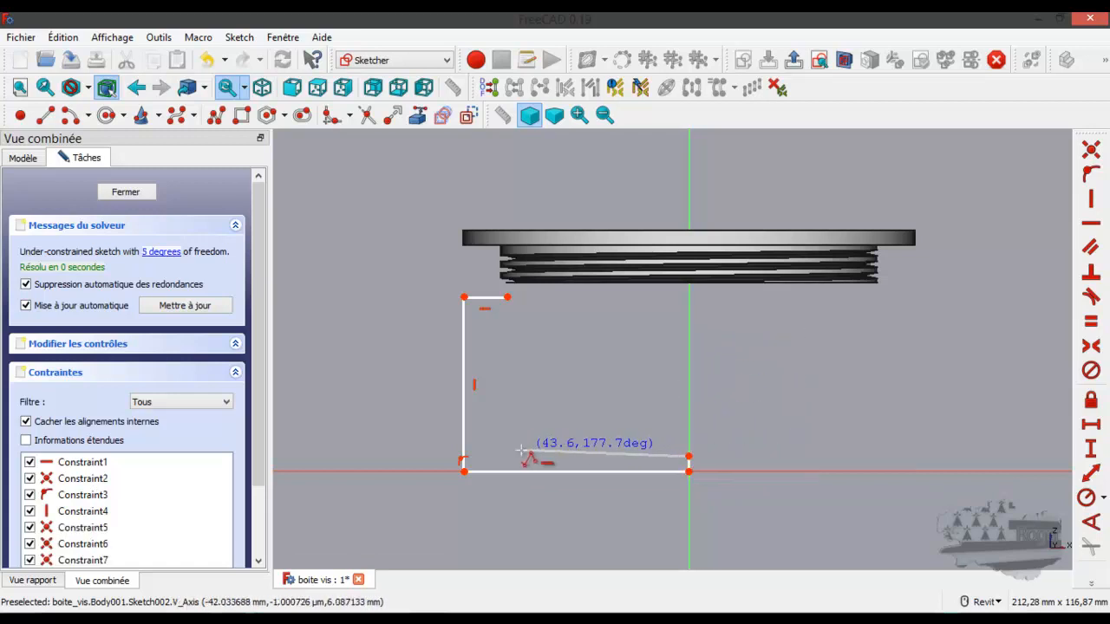
click(476, 458)
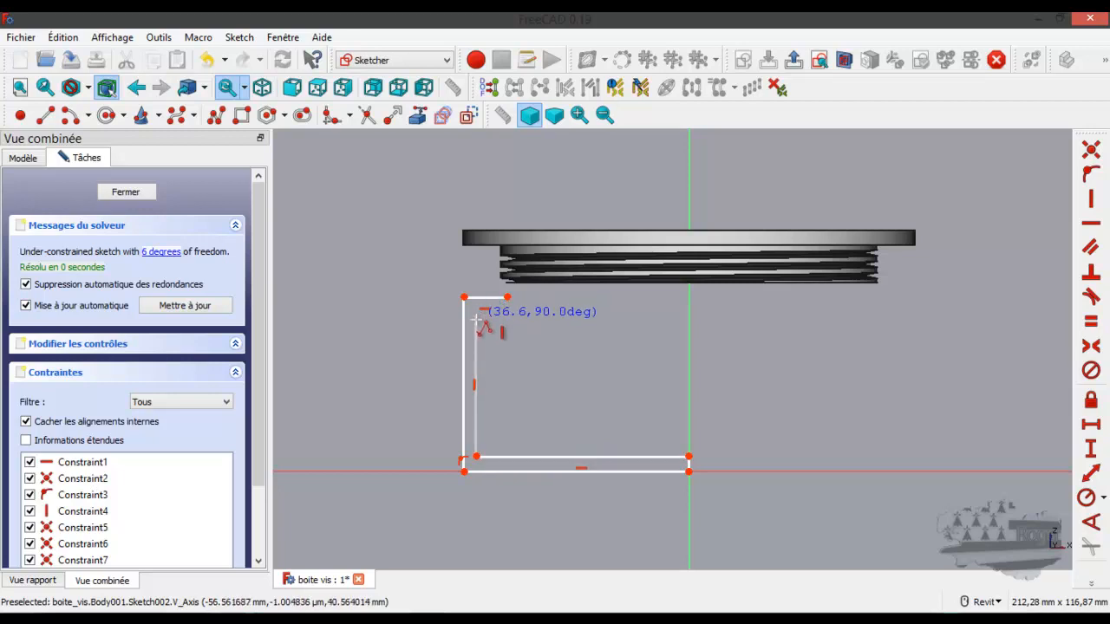
click(476, 328)
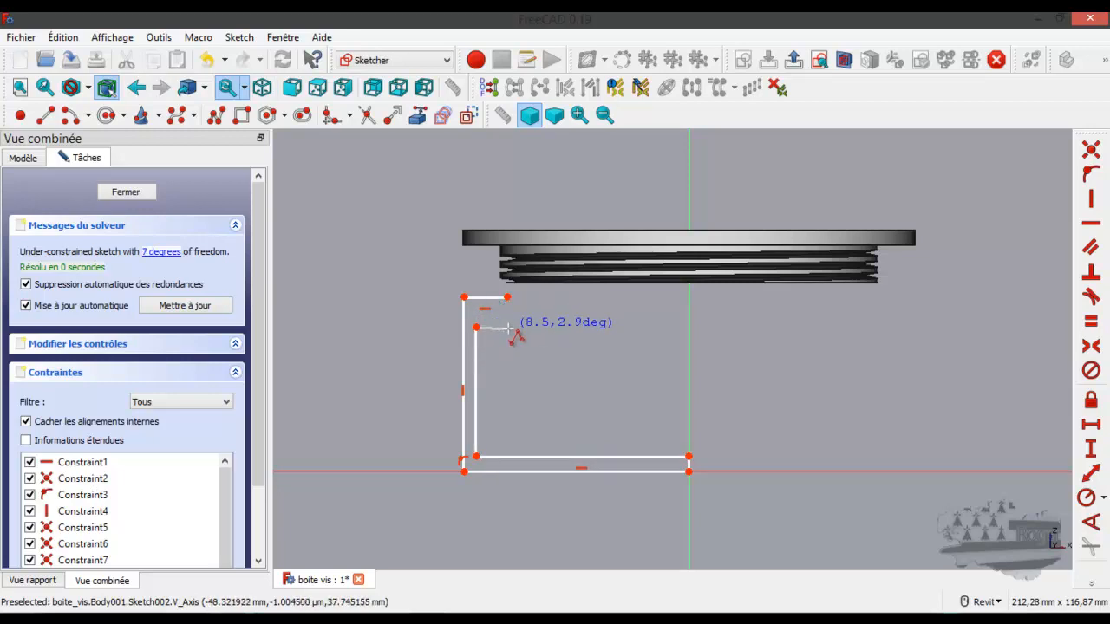
click(508, 328)
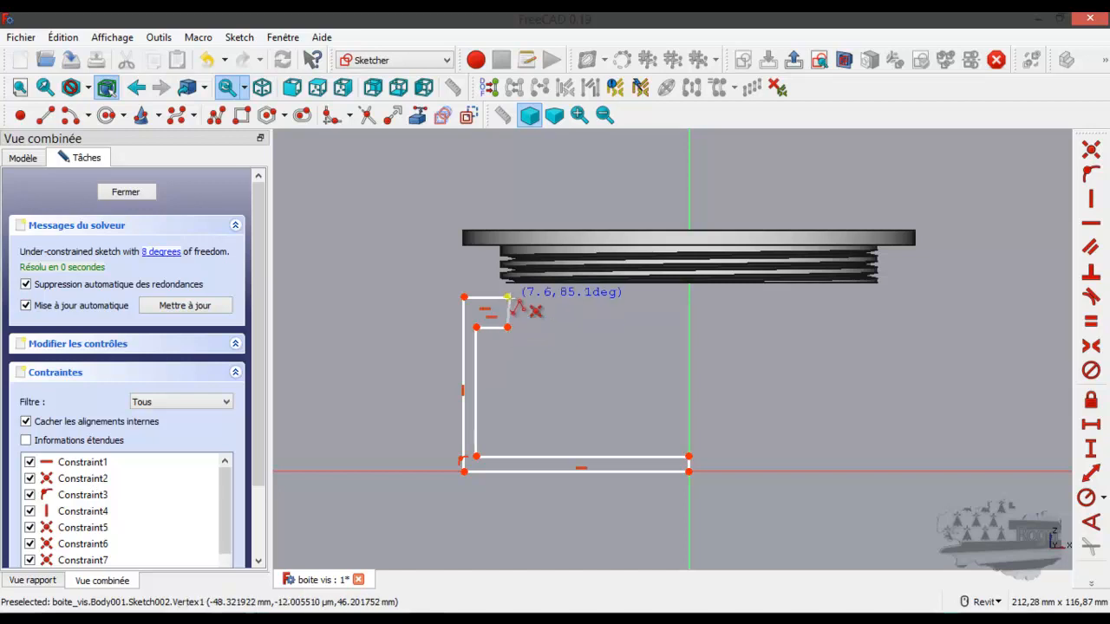
click(507, 300)
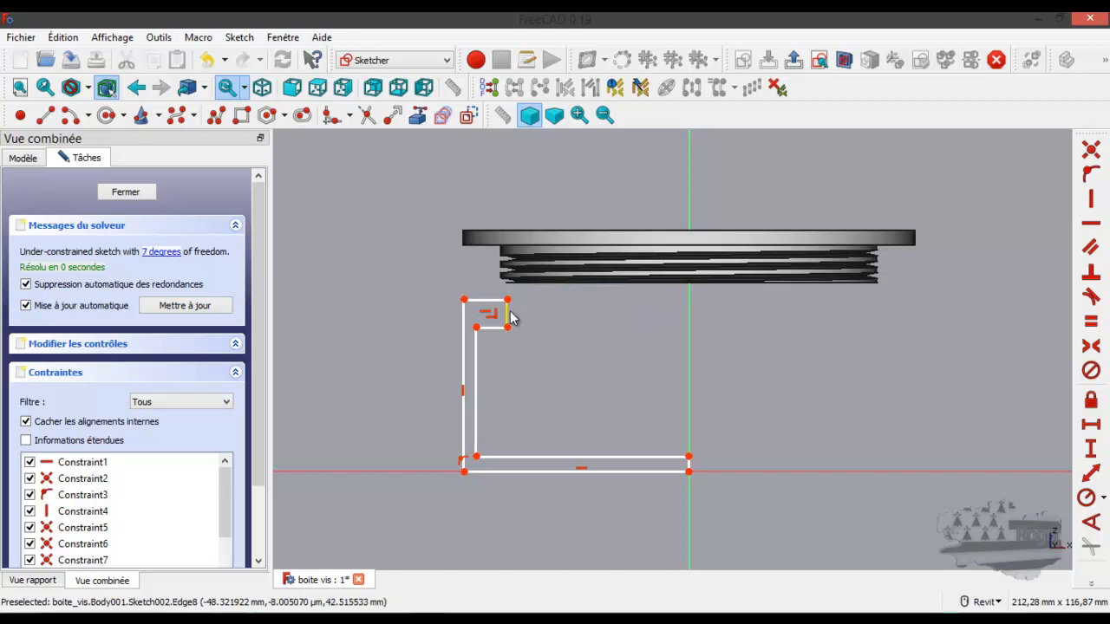
Try to add a vertical constraint to the inner wall edge of the box section.
click(476, 399)
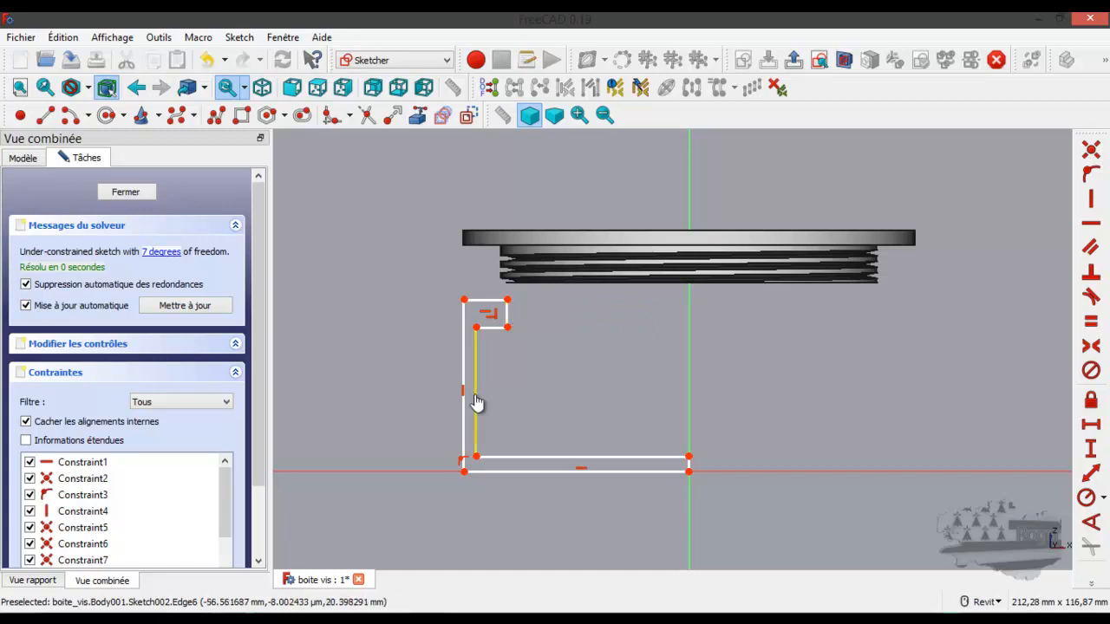
click(1091, 198)
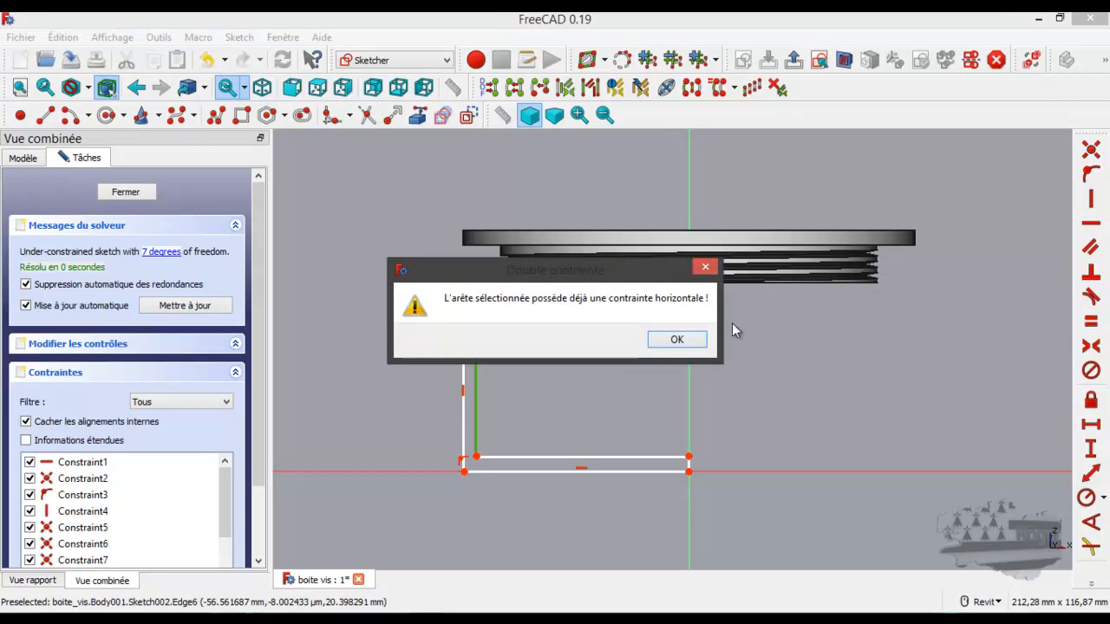
click(676, 339)
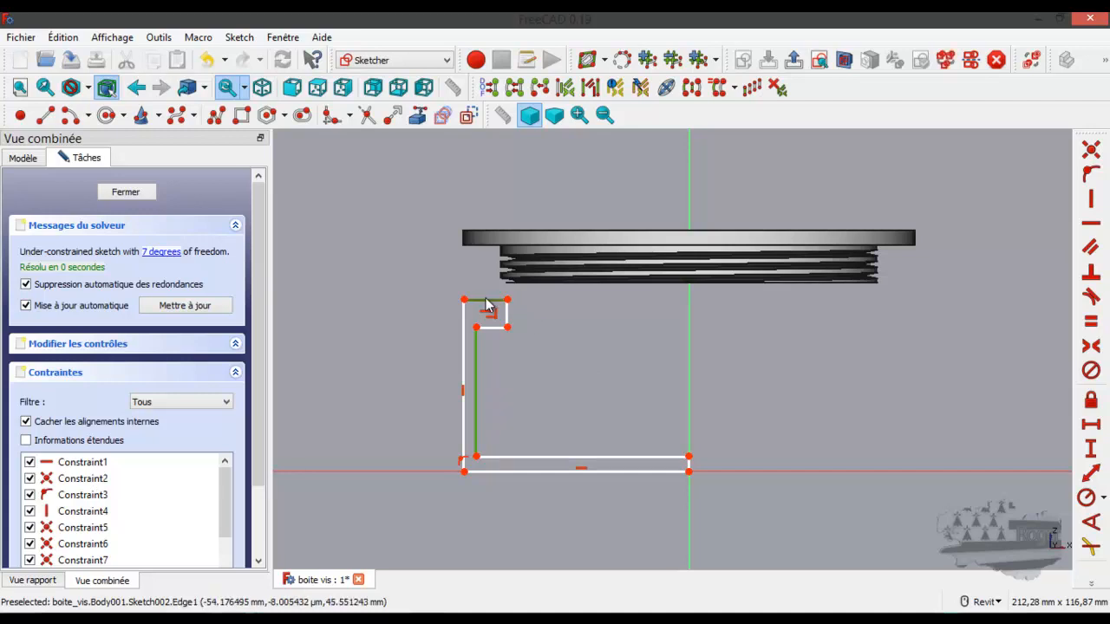
click(489, 344)
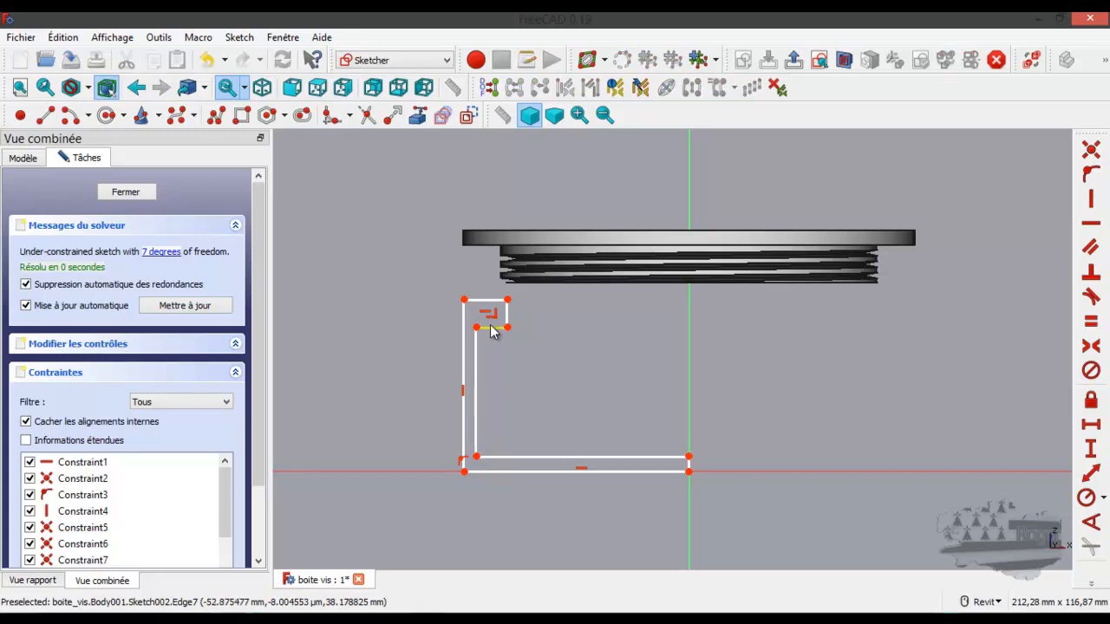
Constrain the horizontal length of the rim's underside edge to 10 mm and place the dimension below the rim.
click(491, 330)
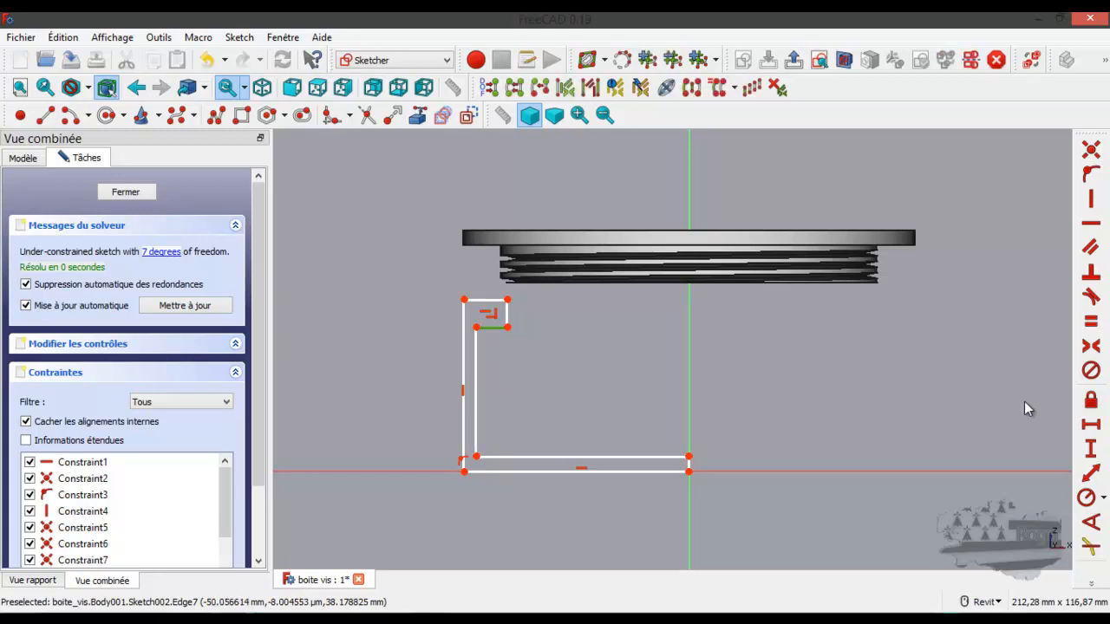
click(1091, 426)
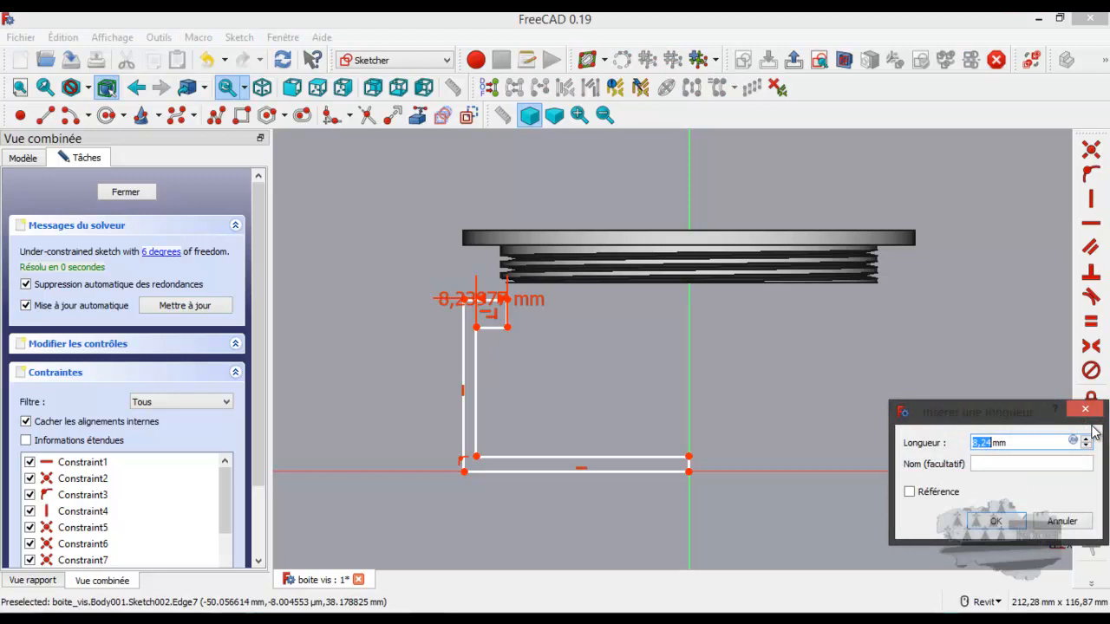
text(1)
key(Return)
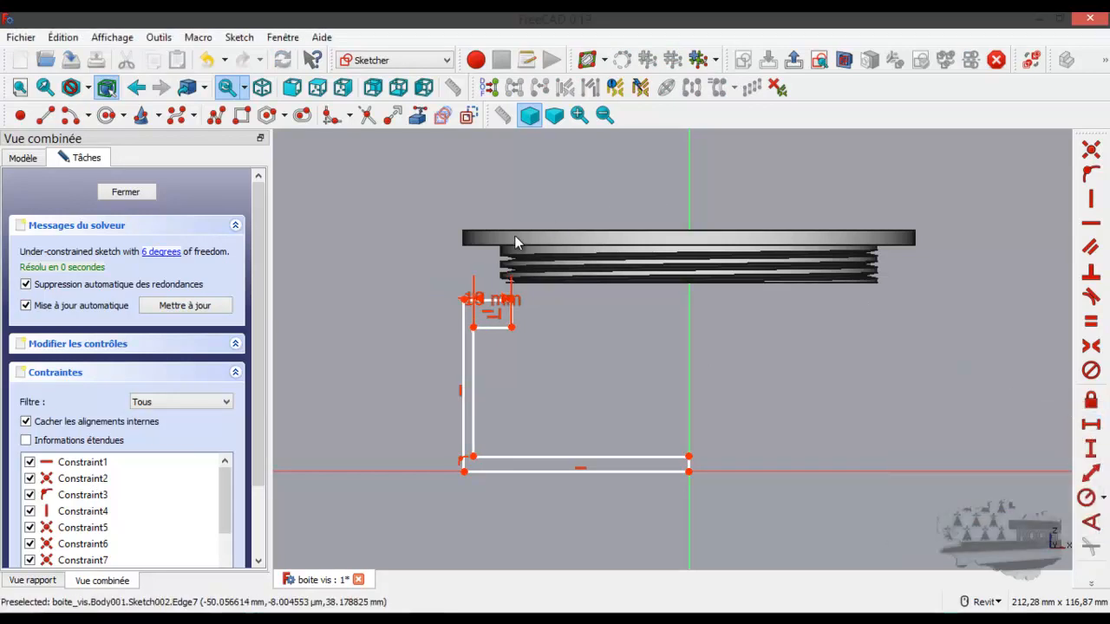
scroll(513, 238, up, 2)
drag(470, 343, 572, 278)
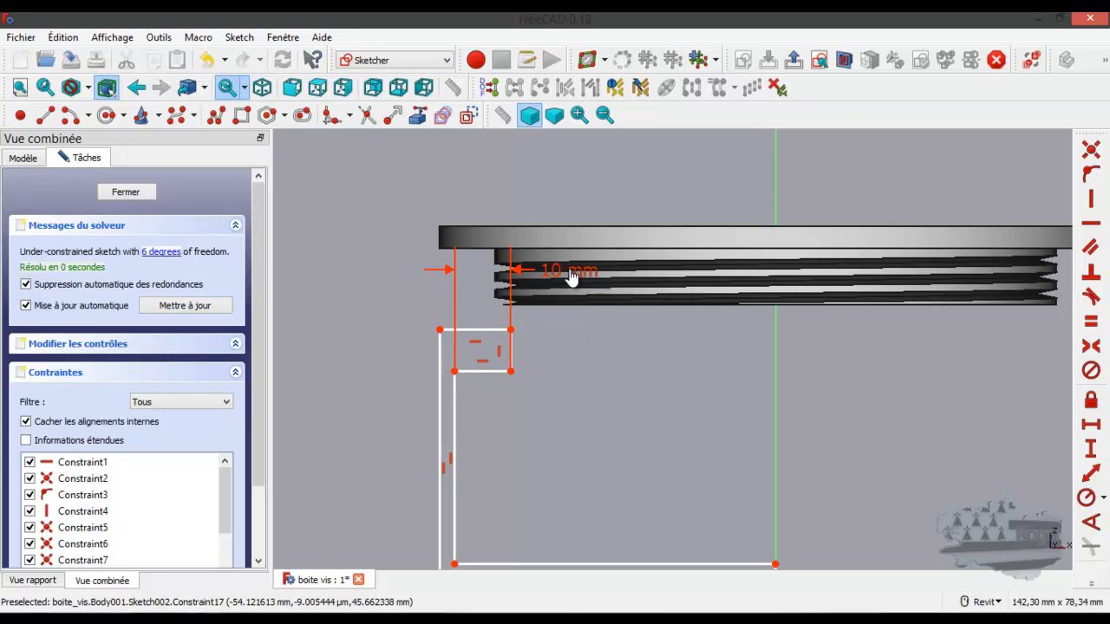
drag(572, 275, 617, 400)
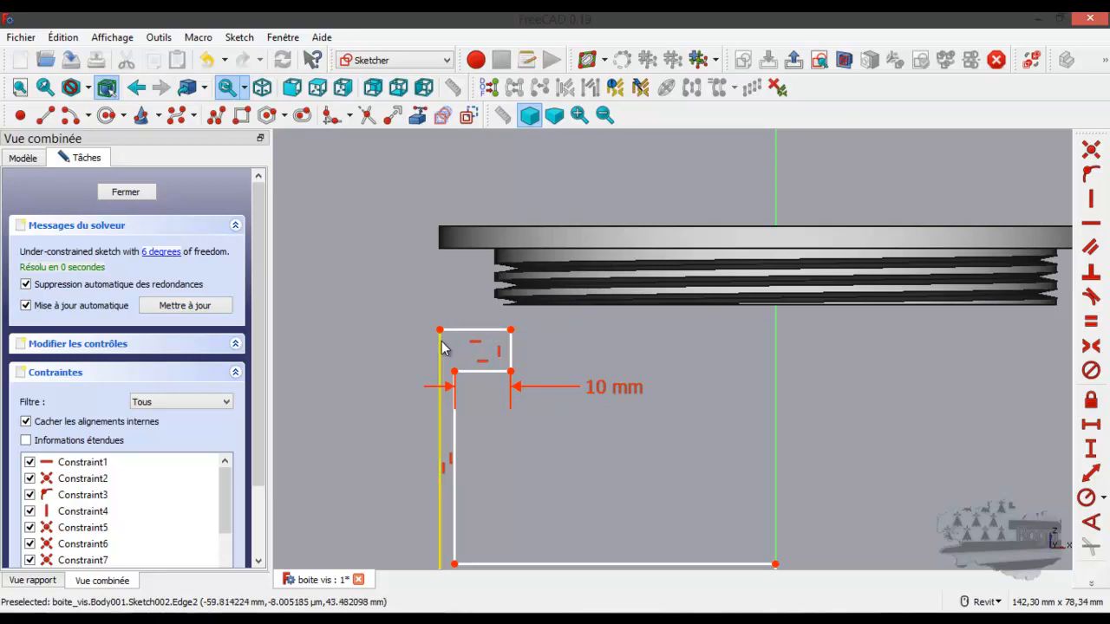
Constrain the height of the rim's inner vertical edge to 10 mm and place the dimension beside the rim.
click(511, 351)
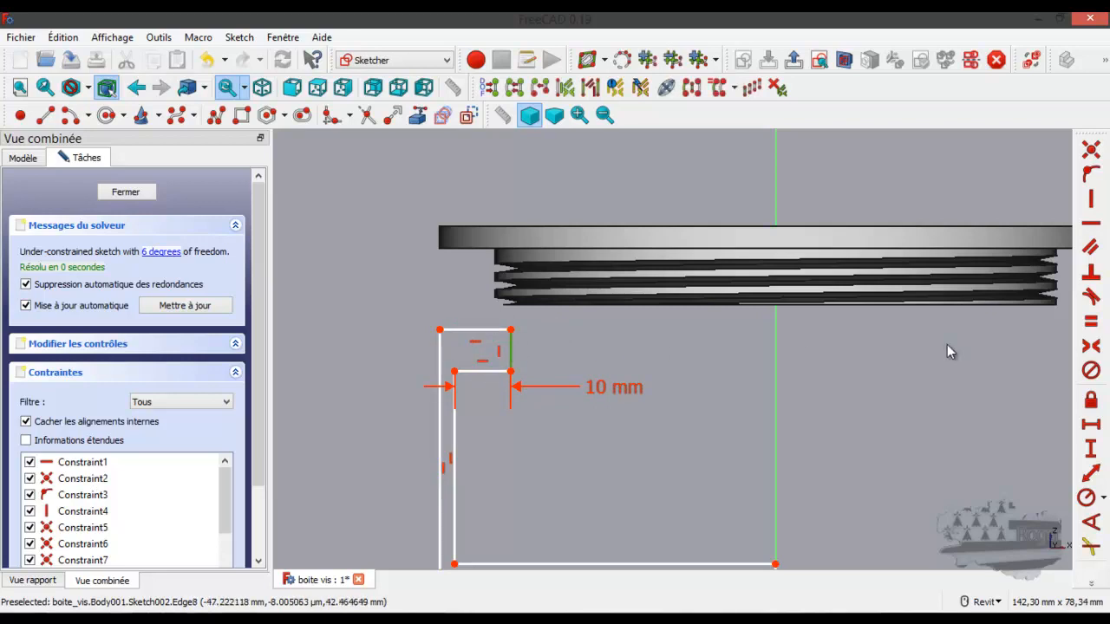
click(1091, 449)
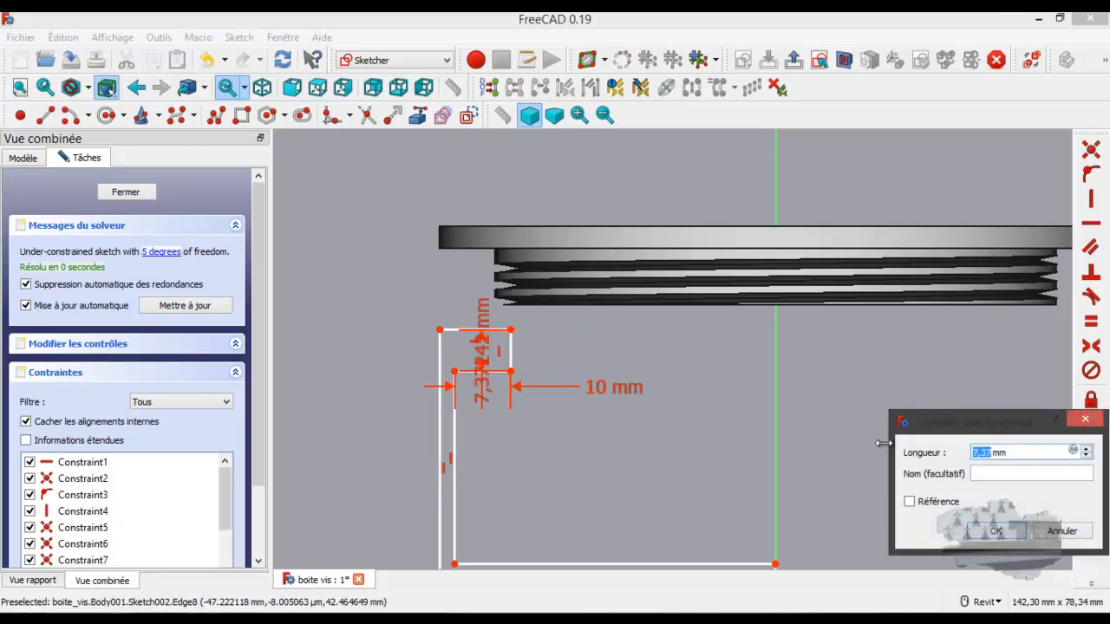
text(10)
key(Return)
drag(488, 350, 562, 238)
scroll(566, 260, down, 4)
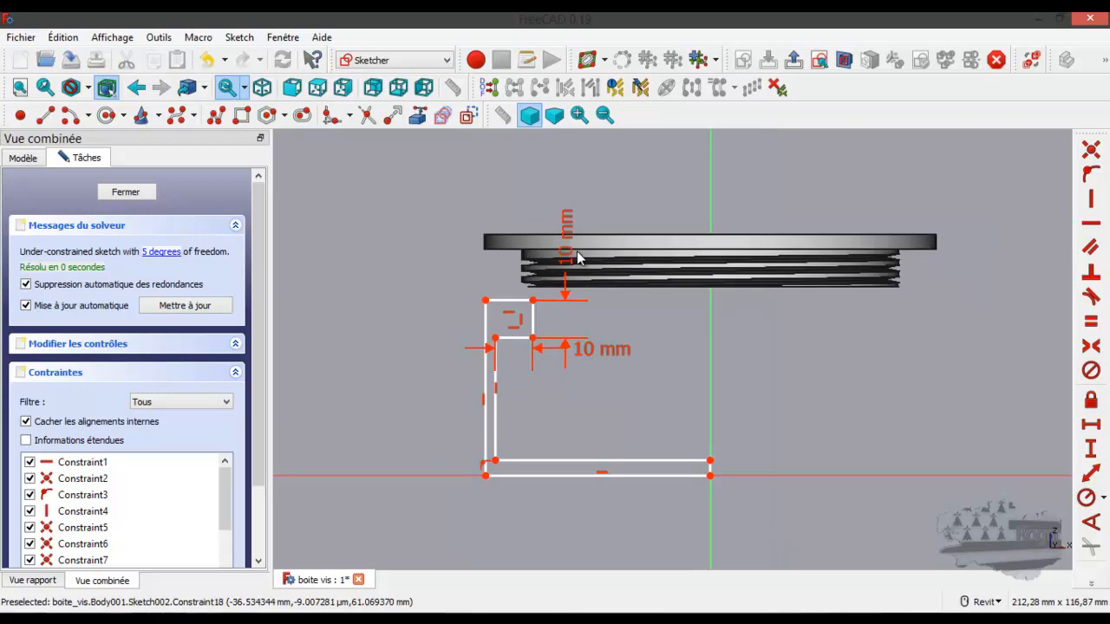
scroll(571, 299, up, 2)
scroll(571, 296, up, 2)
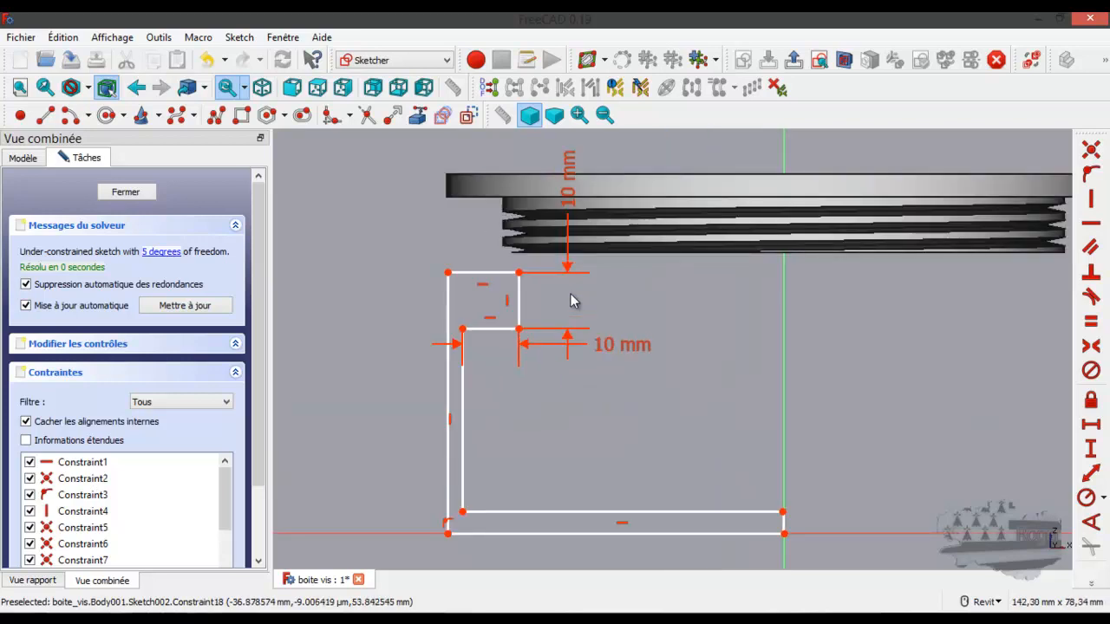
Set the horizontal distance from the rim's upper inner corner to the vertical axis to 50 mm.
click(519, 273)
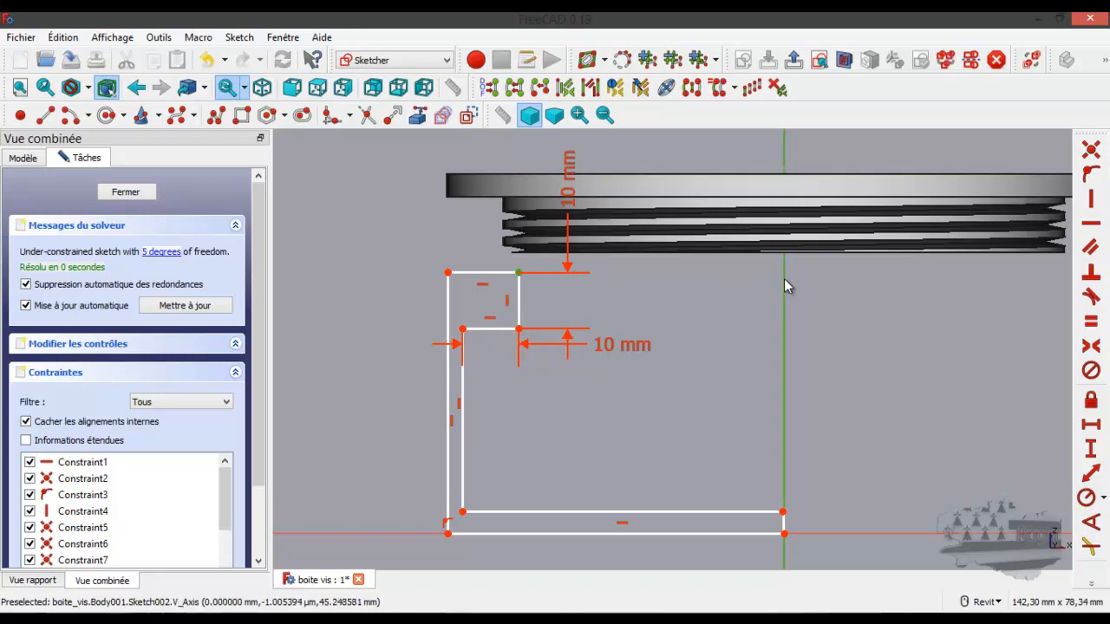
click(1091, 424)
text(50)
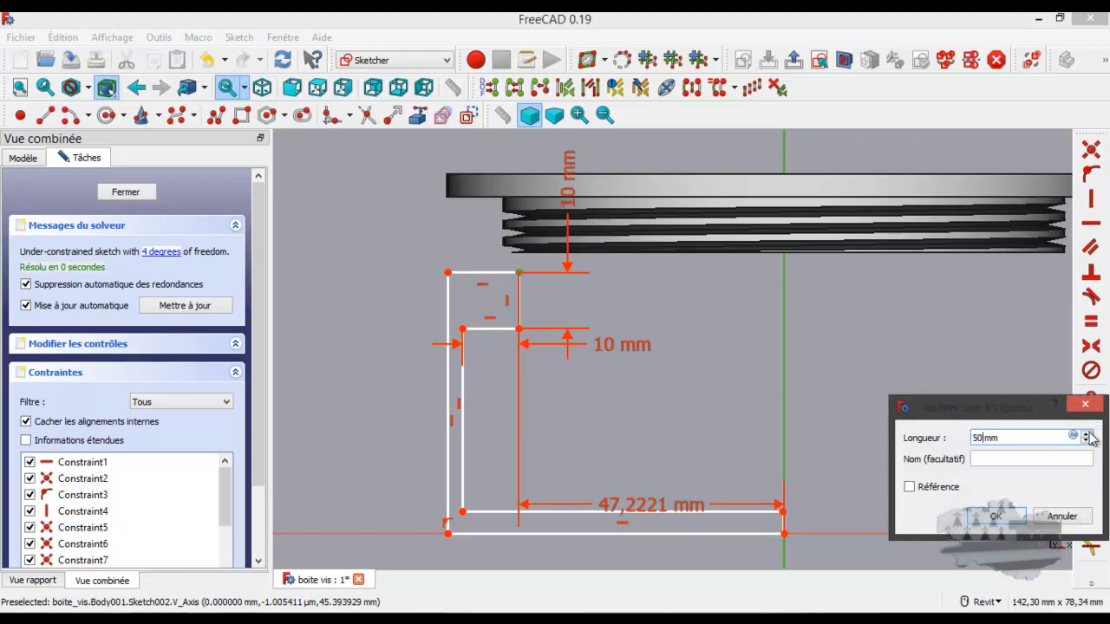
click(1006, 517)
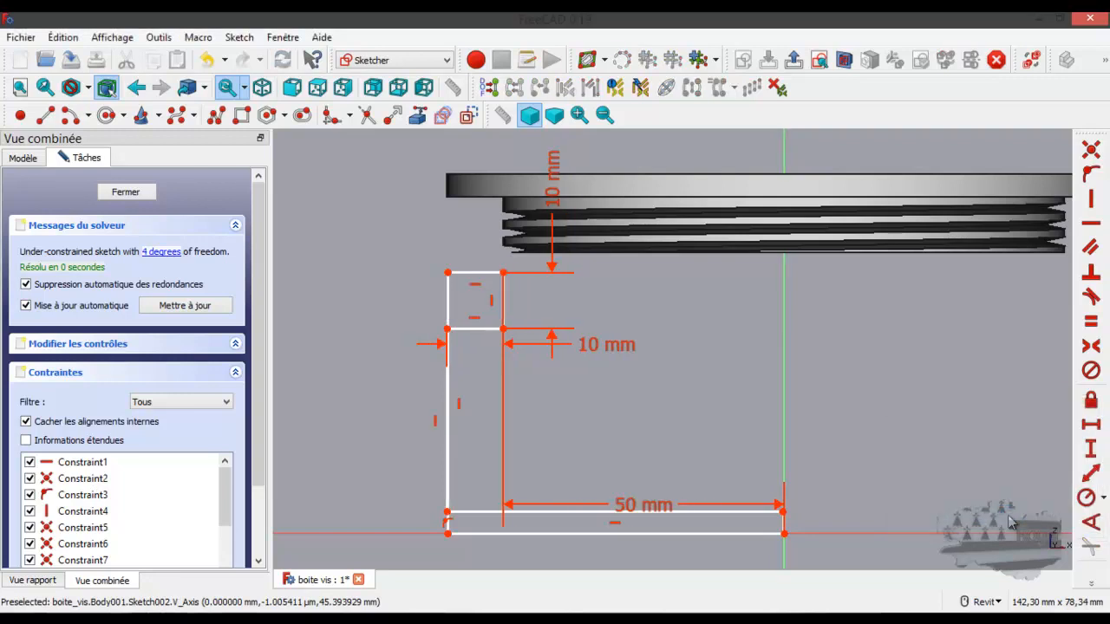
Pull the outer wall outward from the inner wall and adjust its upper corner to leave a thin side wall.
scroll(475, 373, up, 2)
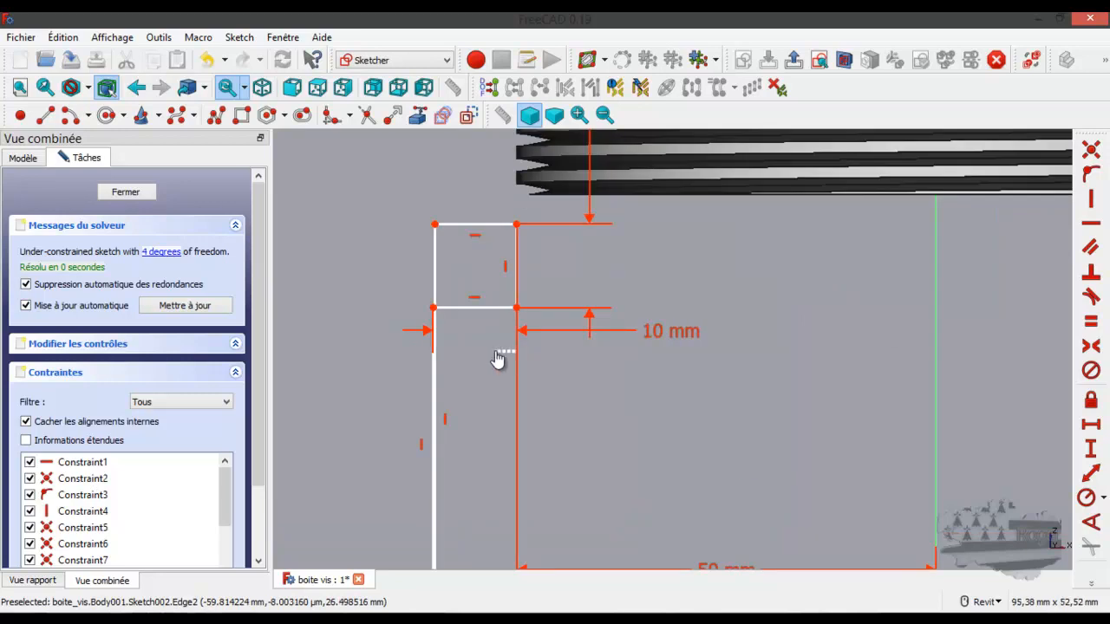
mouse_move(436, 335)
mouse_down()
mouse_move(449, 337)
mouse_move(403, 332)
mouse_move(445, 338)
mouse_move(448, 373)
mouse_move(459, 369)
mouse_up()
scroll(468, 373, down, 2)
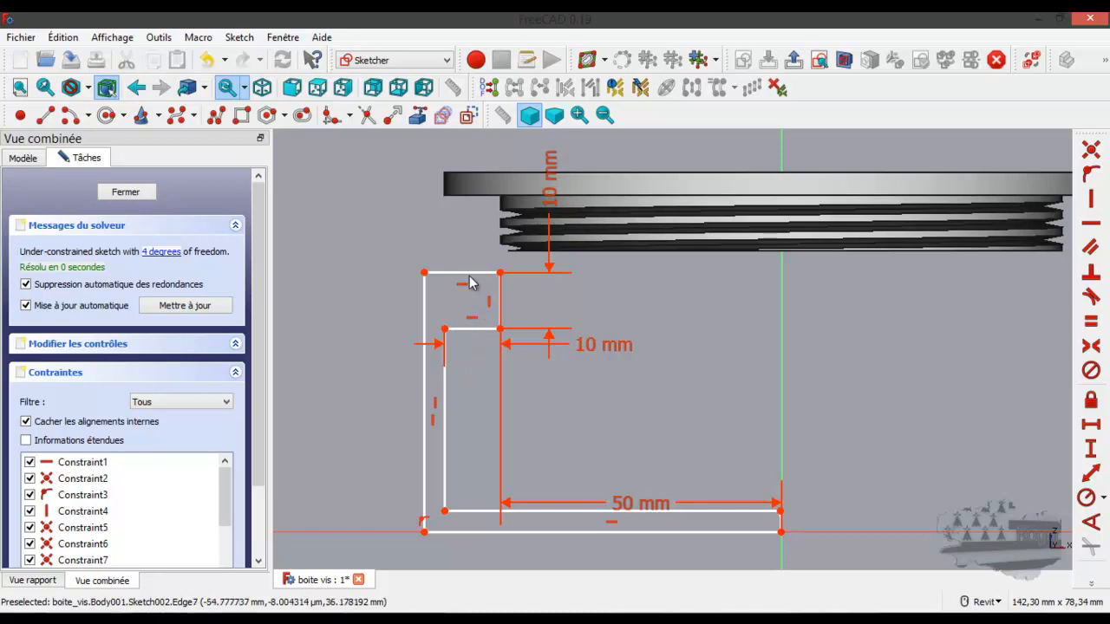
drag(471, 274, 473, 272)
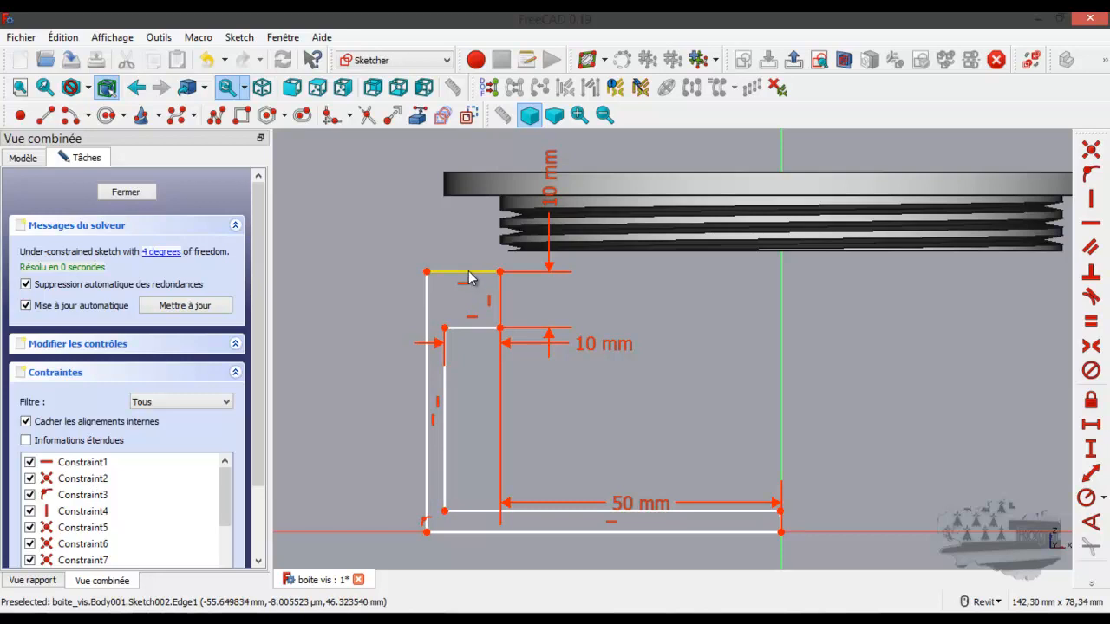
drag(427, 272, 435, 273)
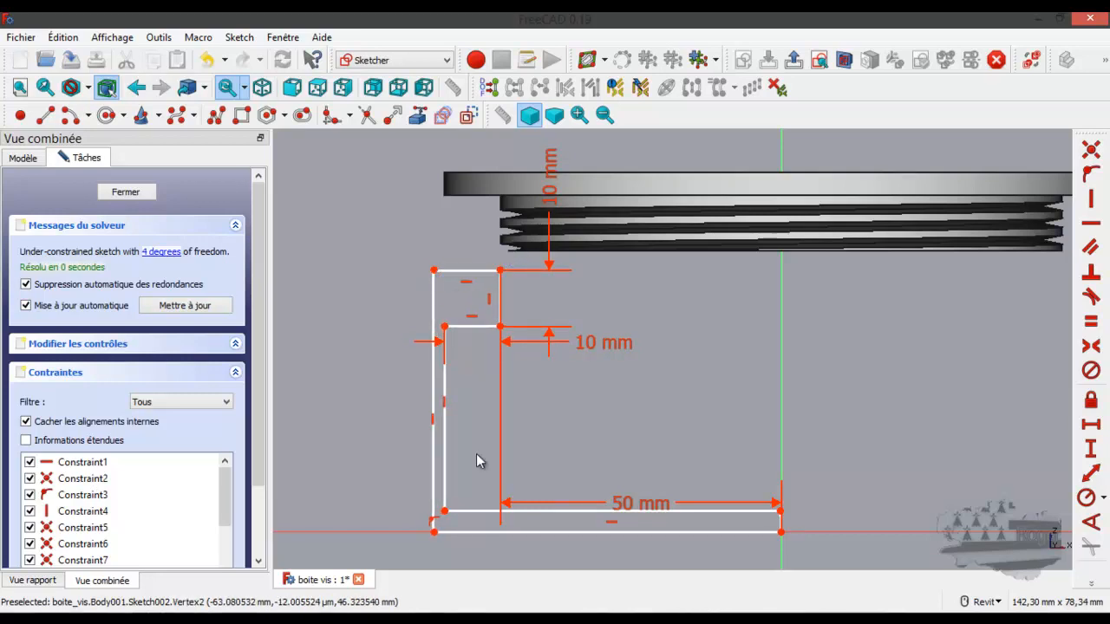
click(435, 530)
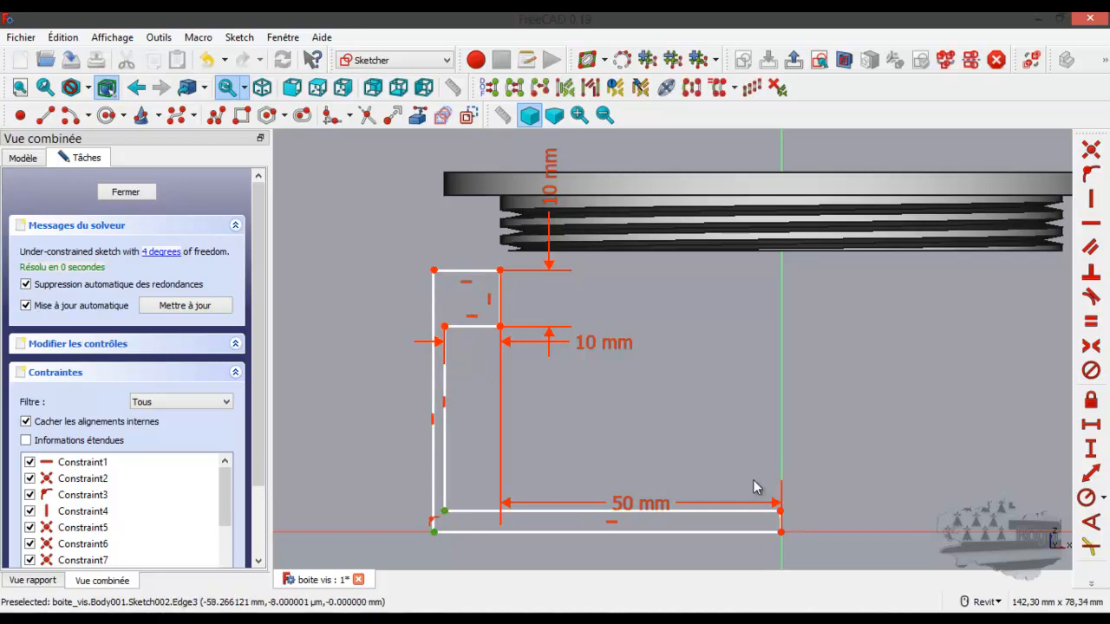
click(1098, 453)
key(Return)
key(ctrl+z)
key(3)
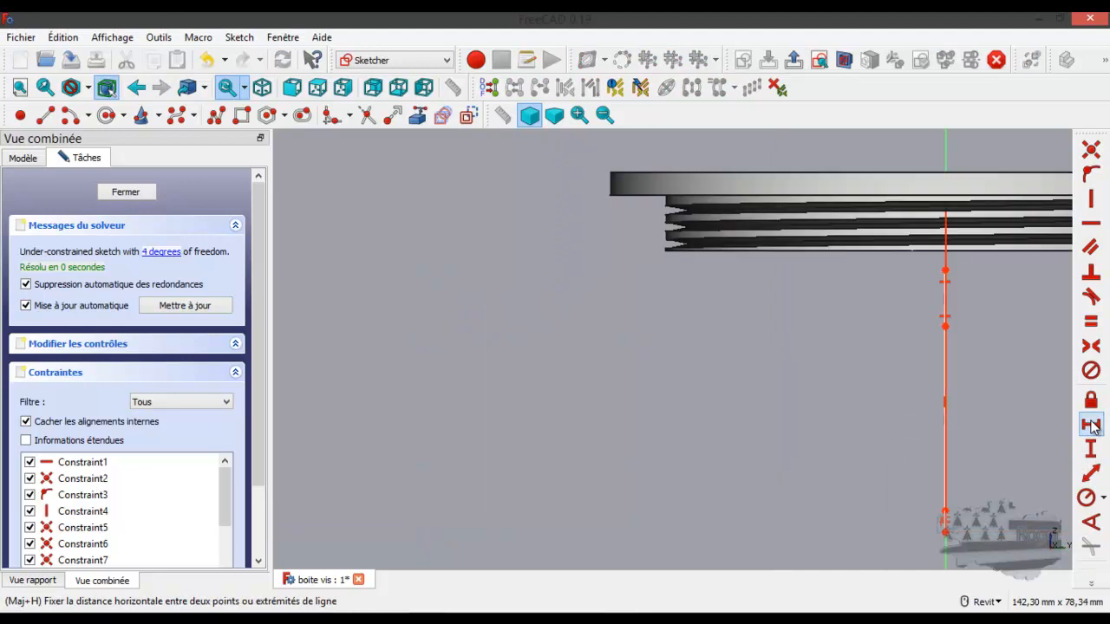
click(1092, 424)
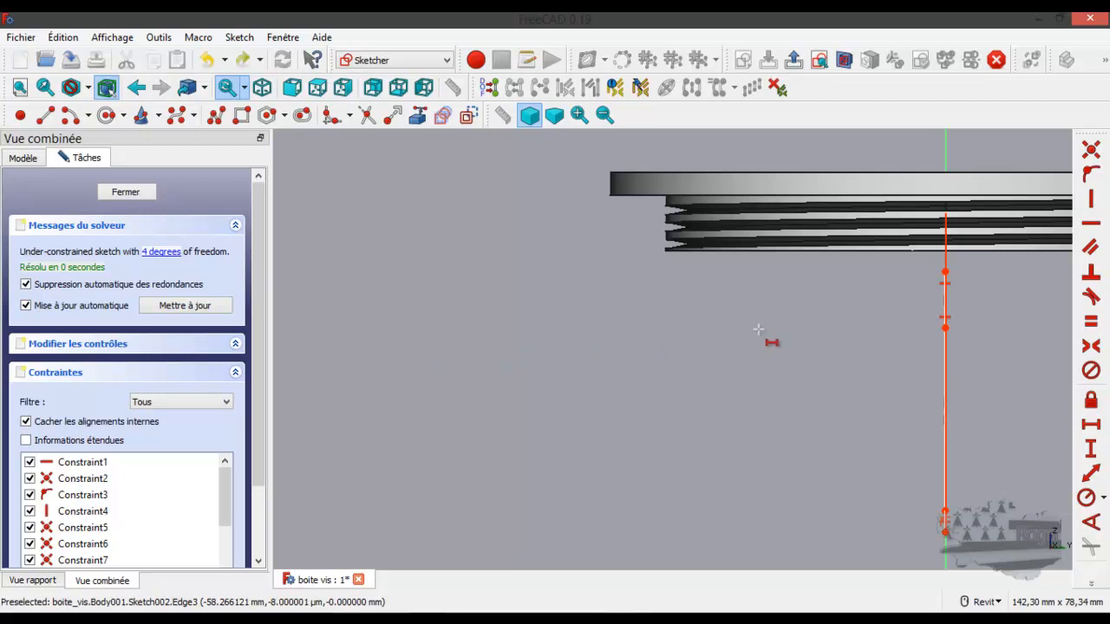
click(125, 192)
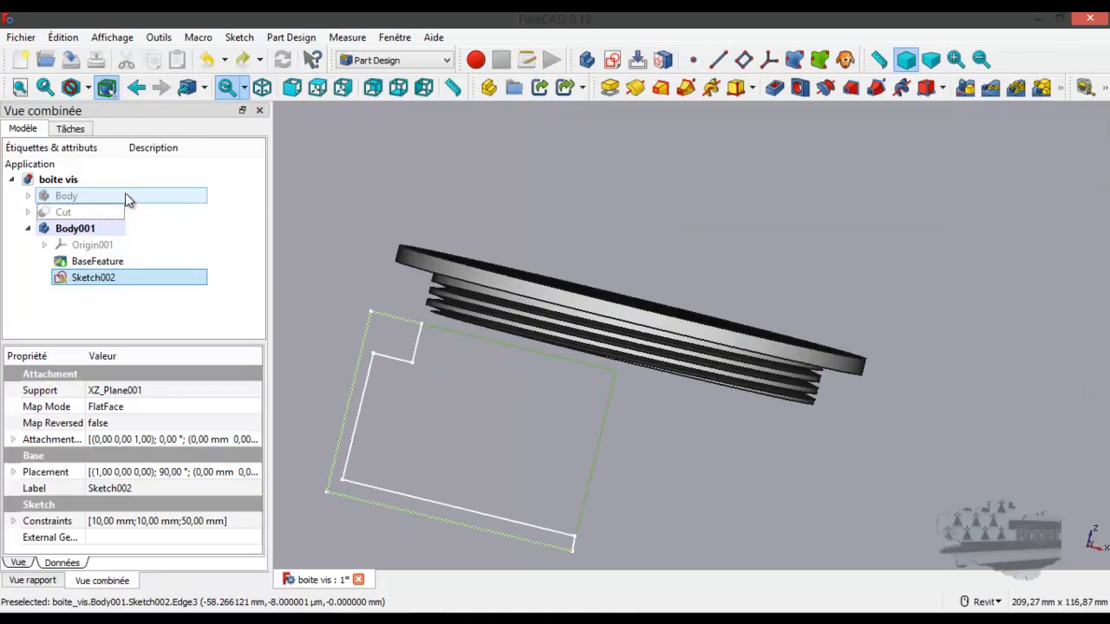
double_click(93, 278)
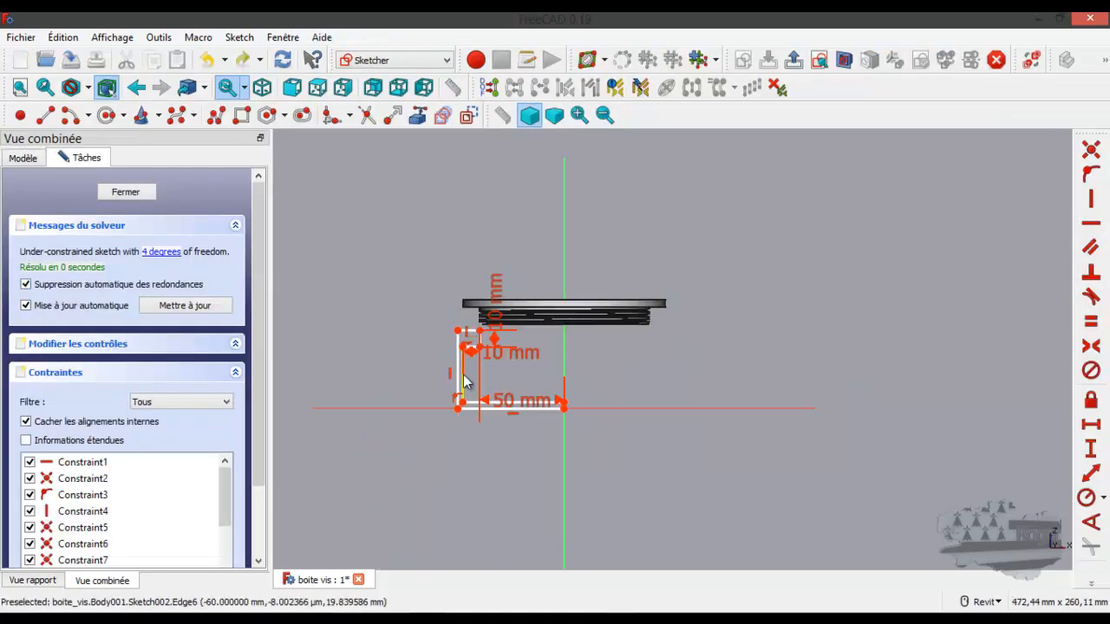
Constrain the side wall thickness to 3 mm between the inner wall's upper corner and the outer upper corner, placing the dimension outside the wall.
scroll(463, 379, up, 5)
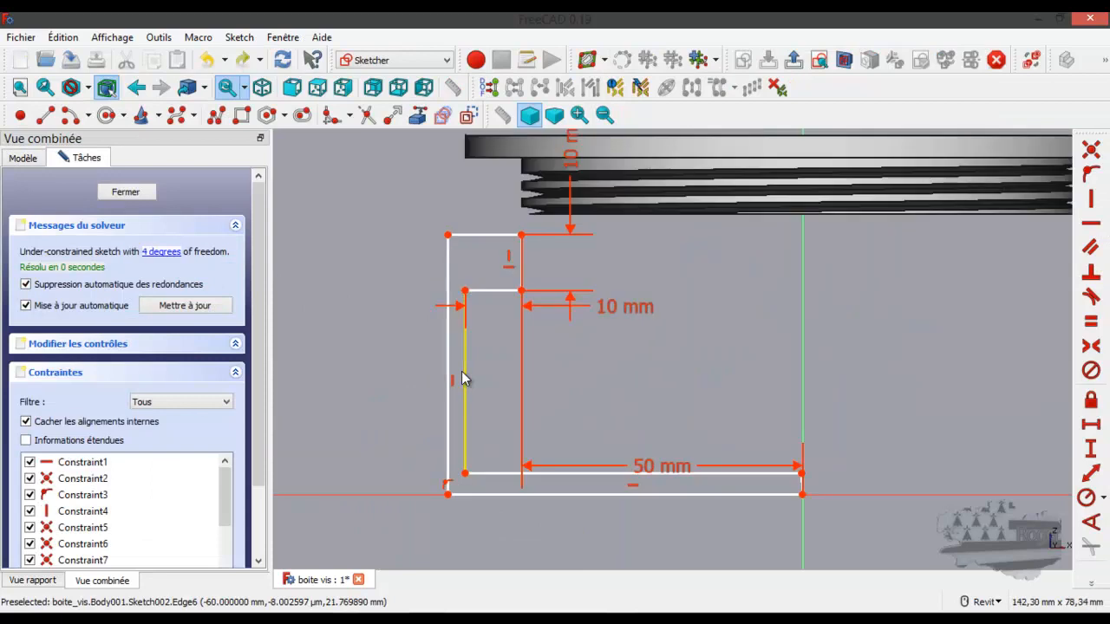
click(464, 292)
click(448, 235)
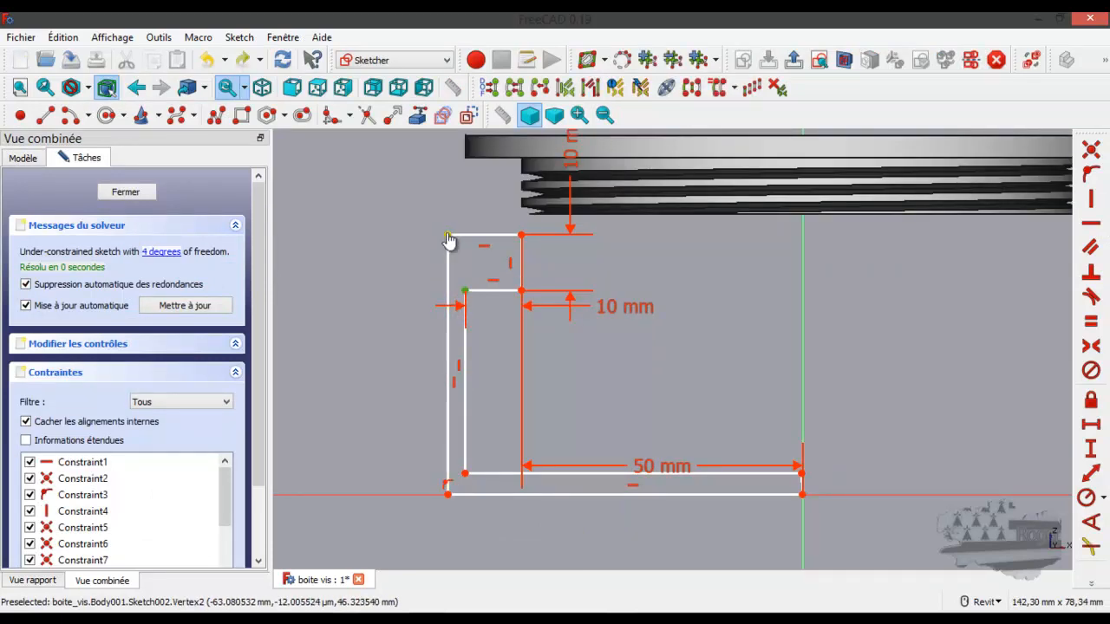
click(1091, 424)
text(3)
key(Return)
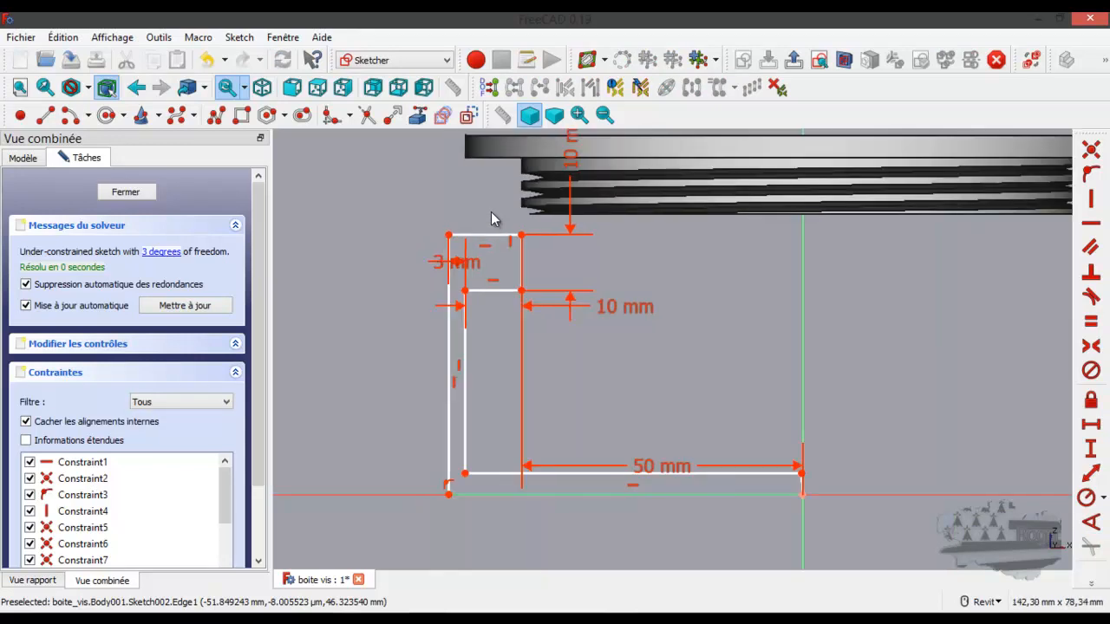
scroll(455, 253, up, 2)
drag(455, 253, 351, 250)
scroll(419, 314, down, 3)
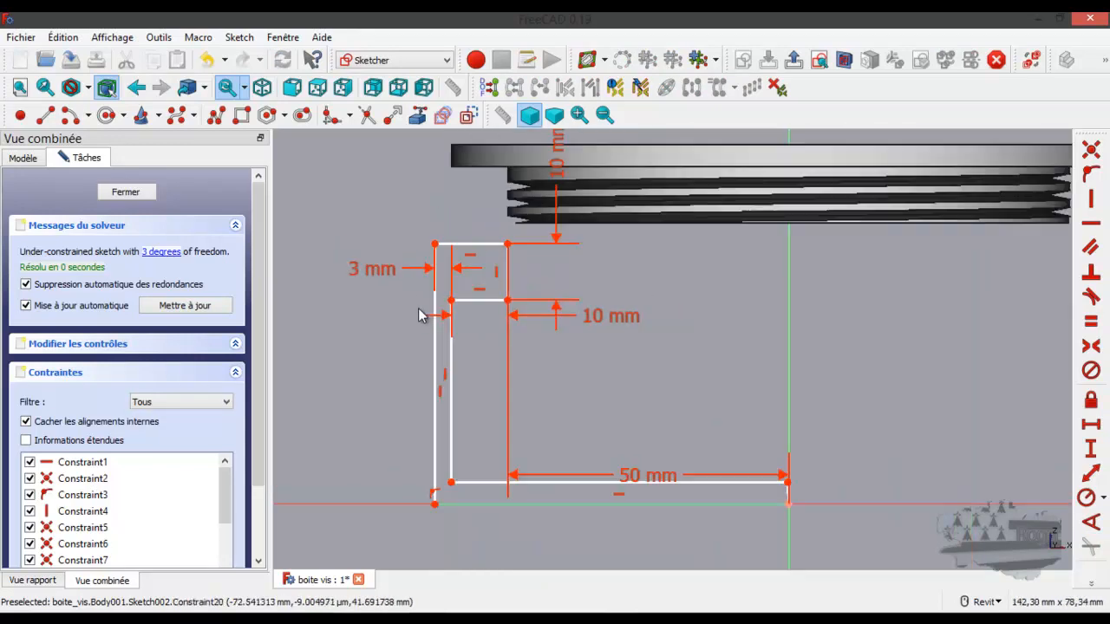
Set the rim underside's horizontal length to 7 mm and move it and the 3 mm wall thickness dimension above the rim.
scroll(419, 314, up, 2)
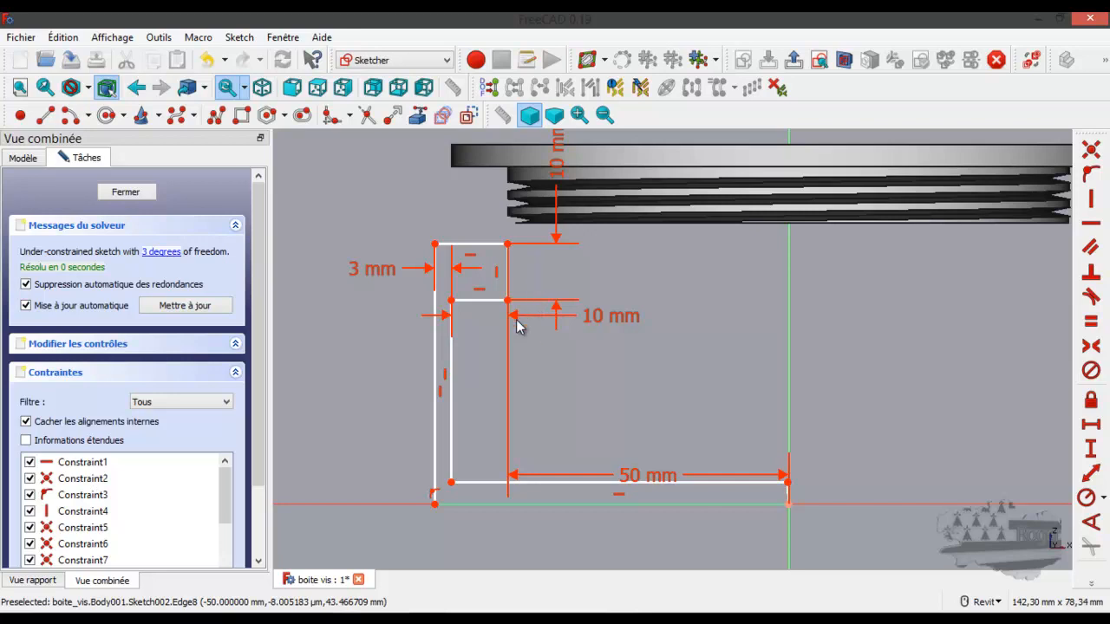
drag(593, 322, 612, 186)
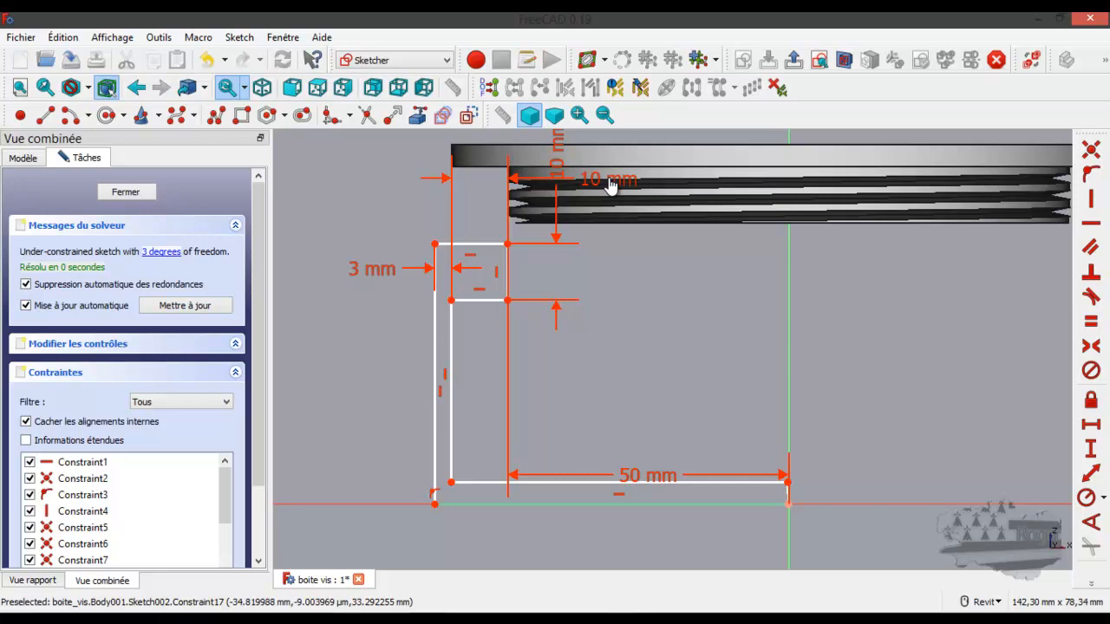
drag(610, 185, 609, 210)
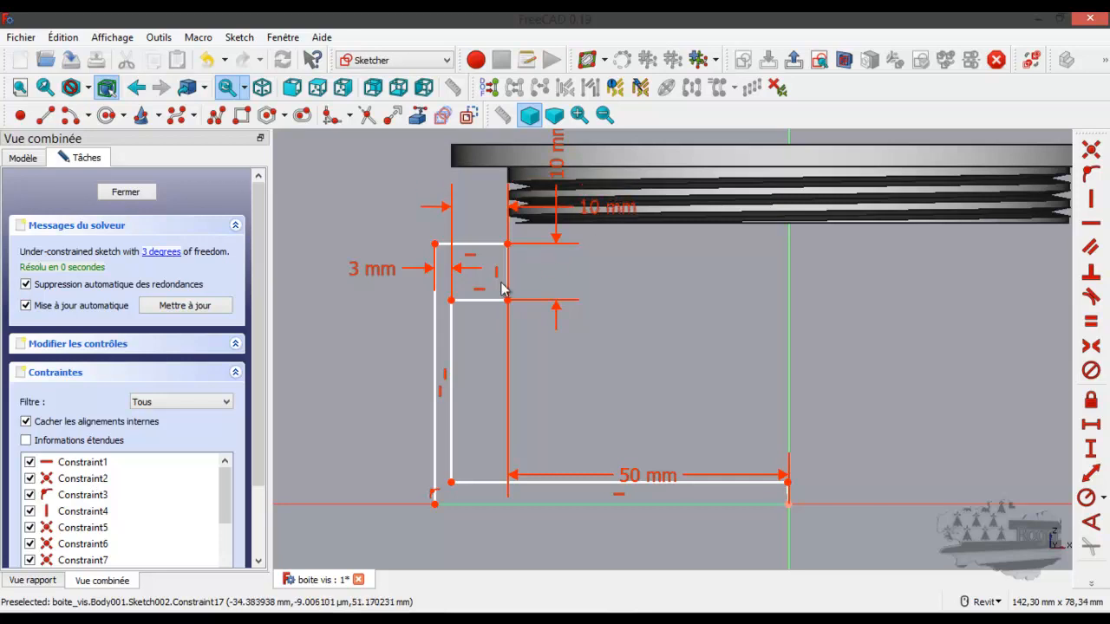
click(605, 213)
double_click(605, 214)
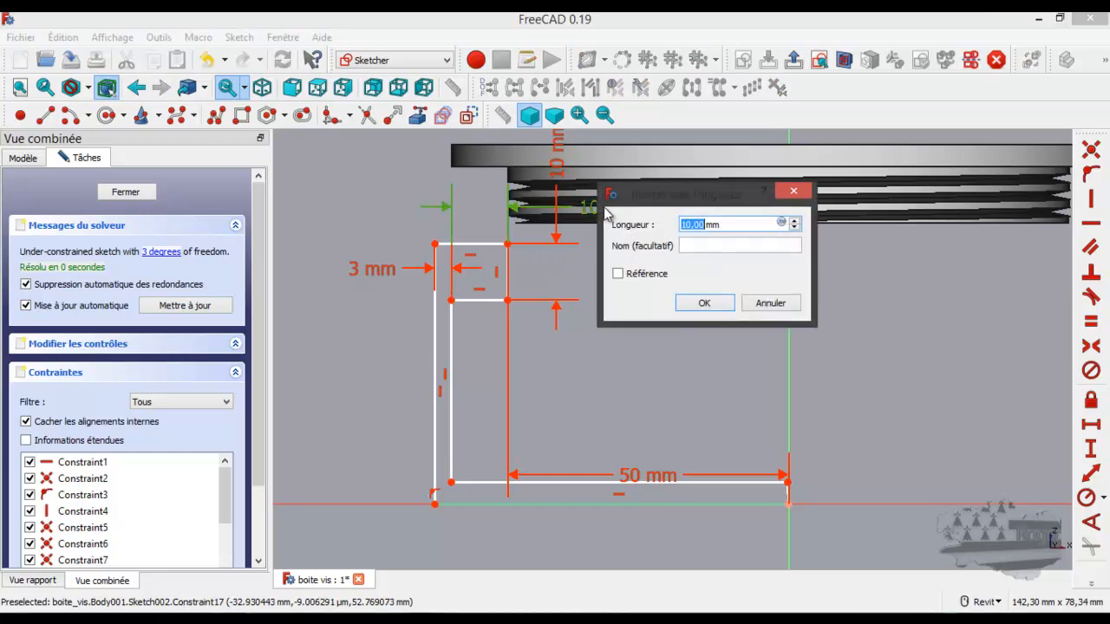
text(7)
click(711, 303)
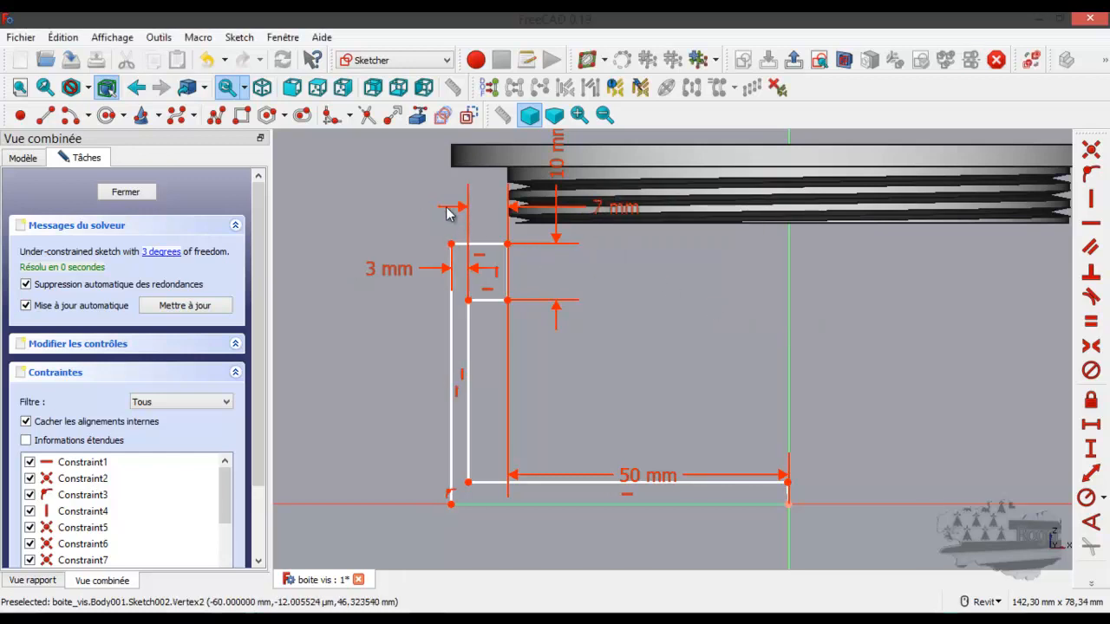
drag(401, 271, 400, 233)
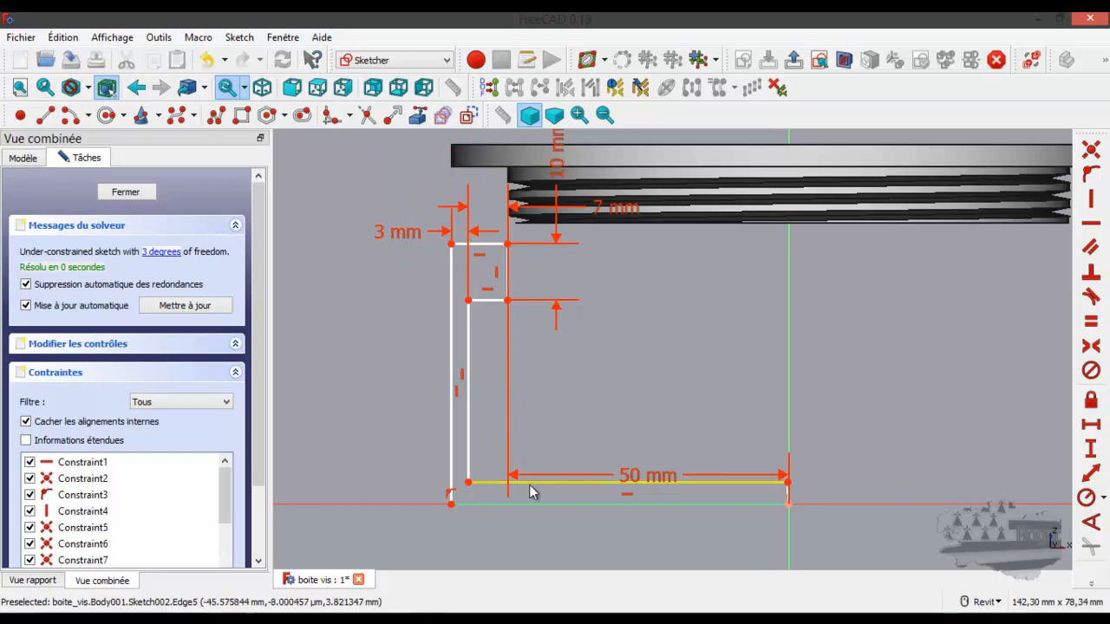
Constrain the bottom thickness to 3 mm vertically between the inner and outer lower corners of the wall.
click(468, 483)
click(451, 504)
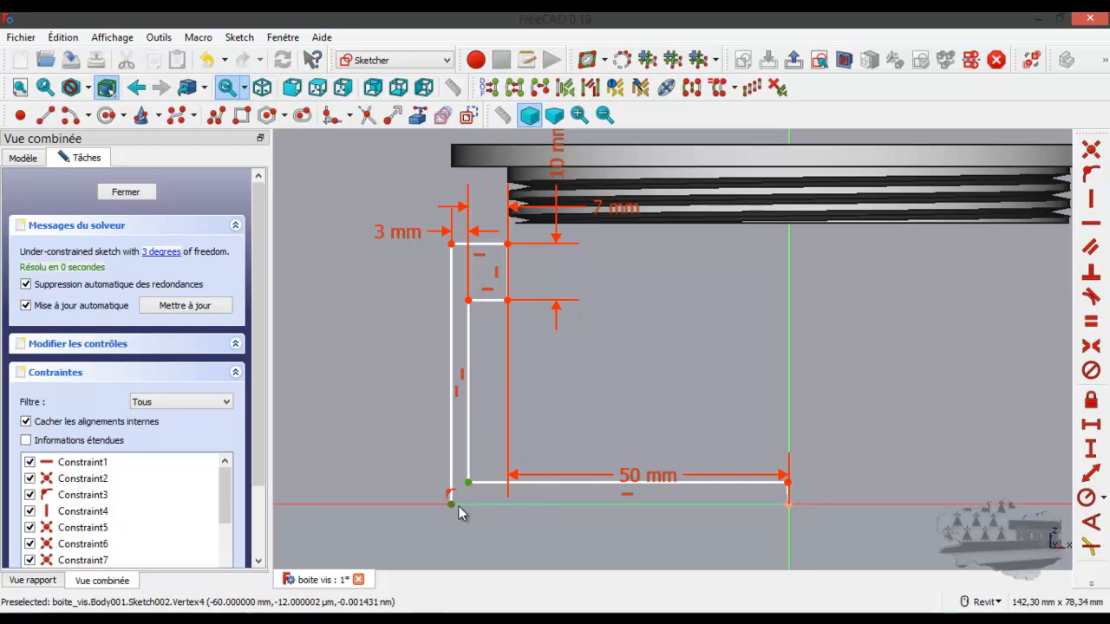
click(1092, 448)
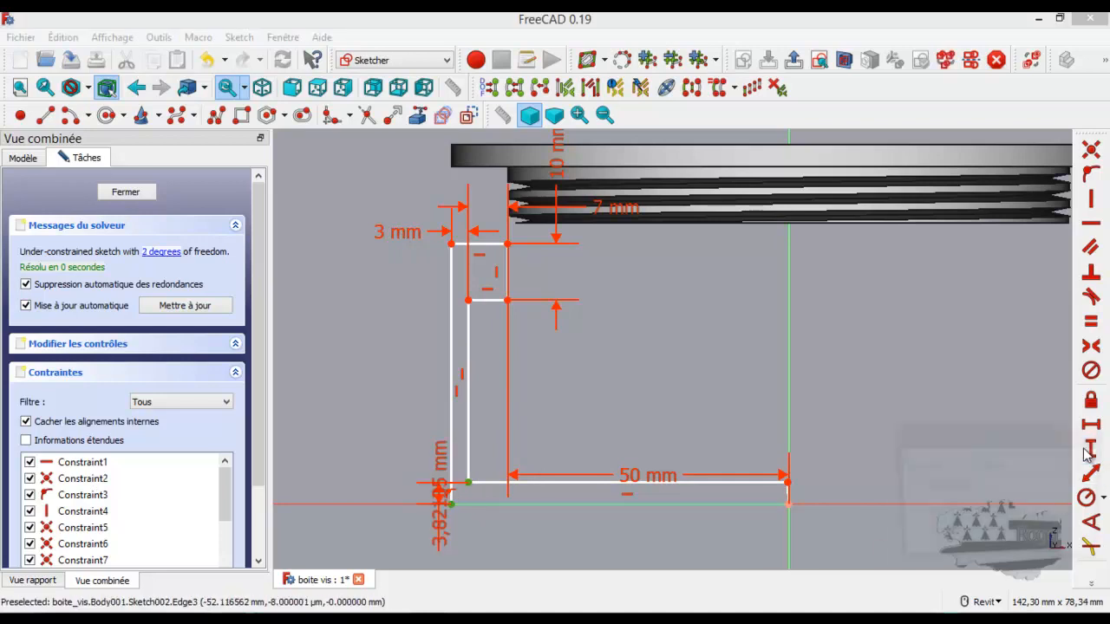
text(3)
key(Return)
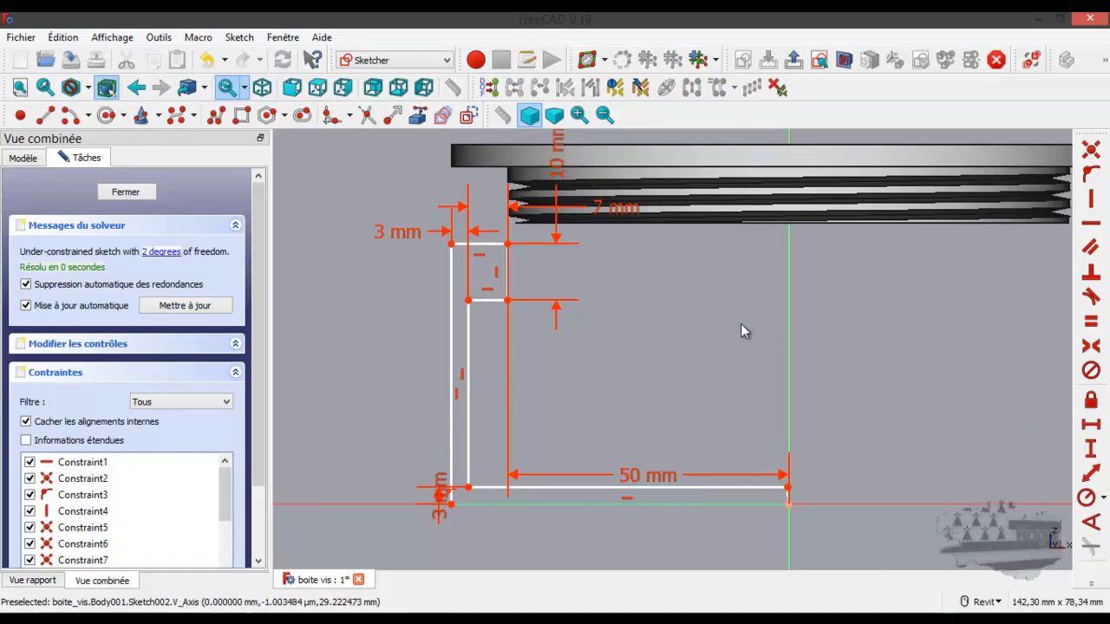
click(160, 252)
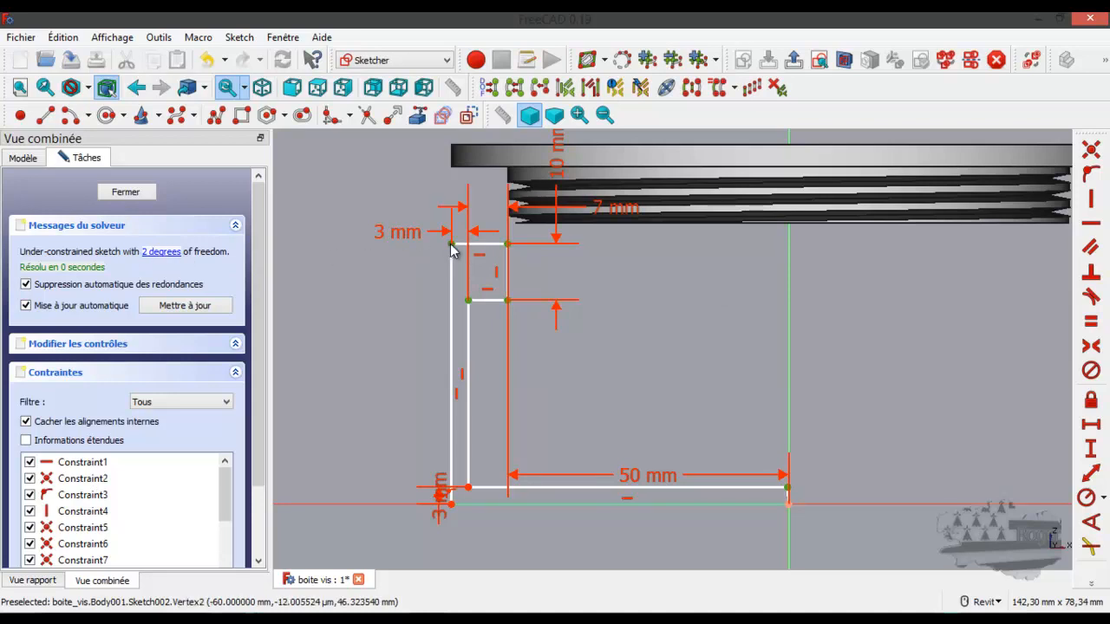
drag(451, 250, 451, 239)
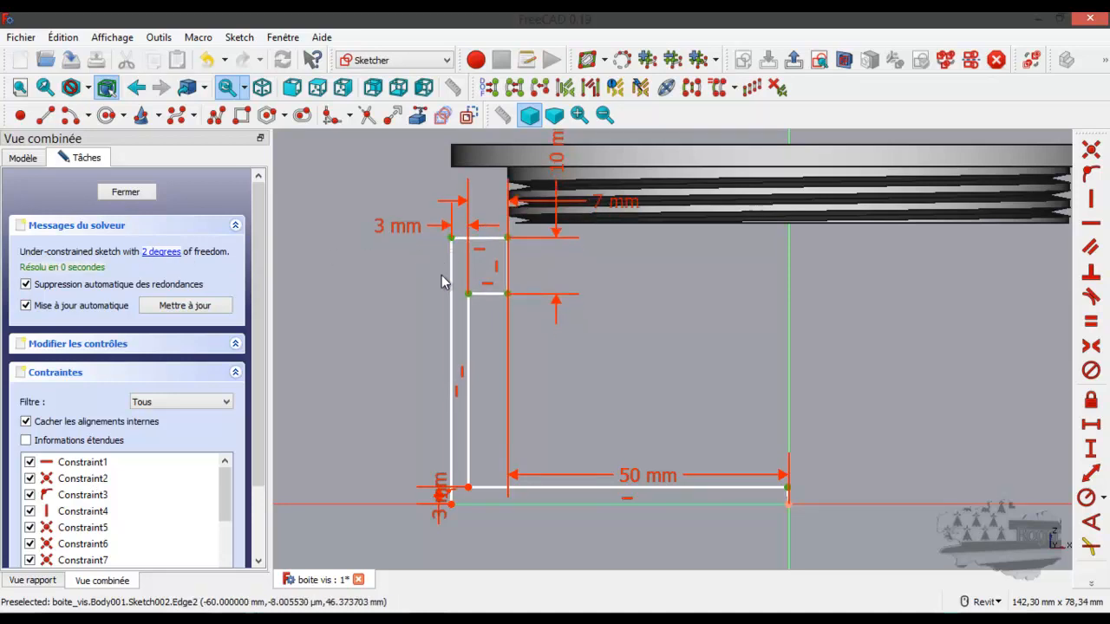
click(454, 323)
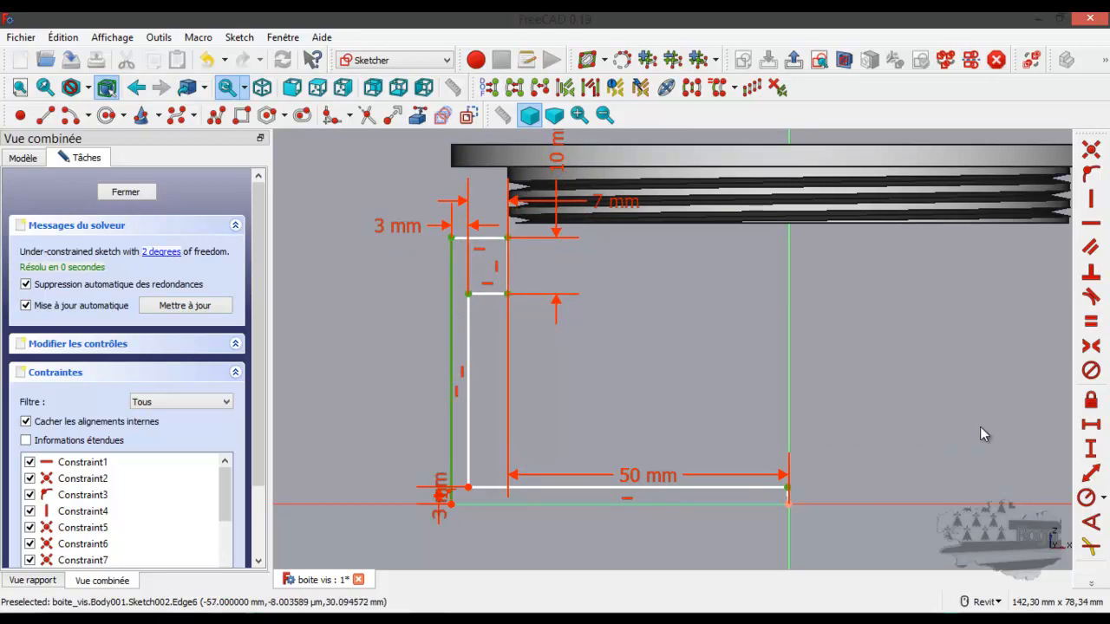
click(1091, 424)
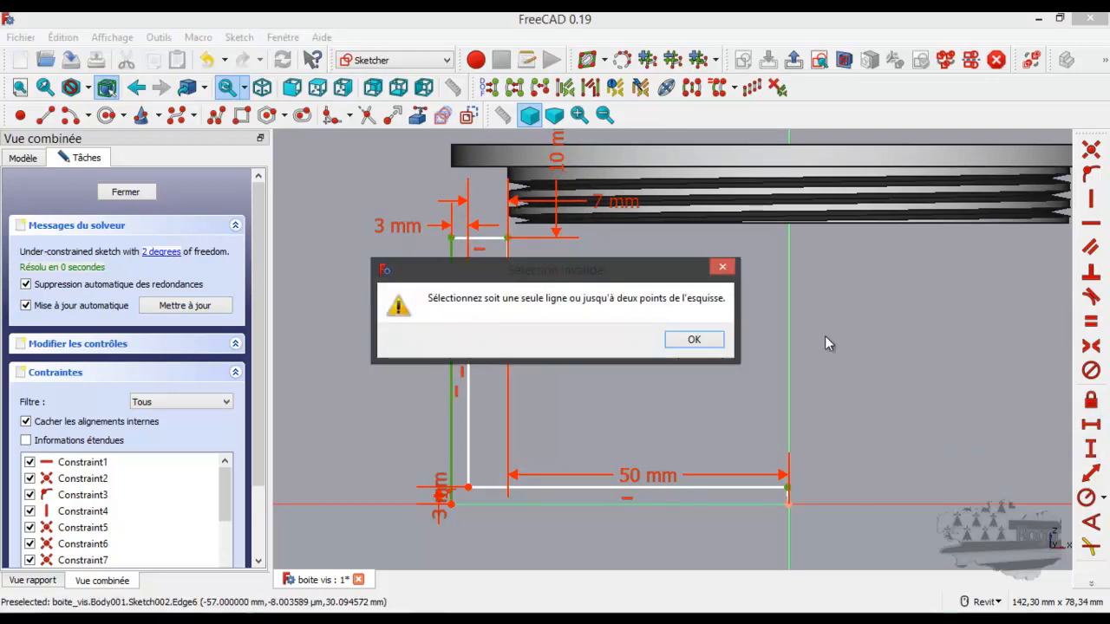
click(701, 347)
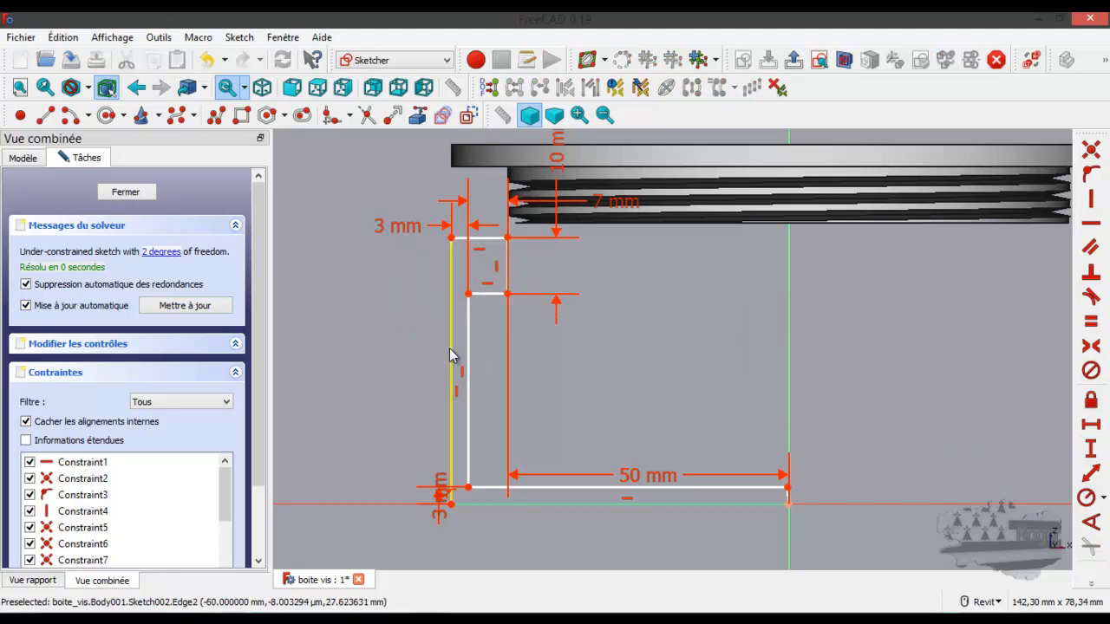
Set the outer wall's vertical height to 40 mm and close the half-section sketch.
click(1091, 448)
text(40)
key(Return)
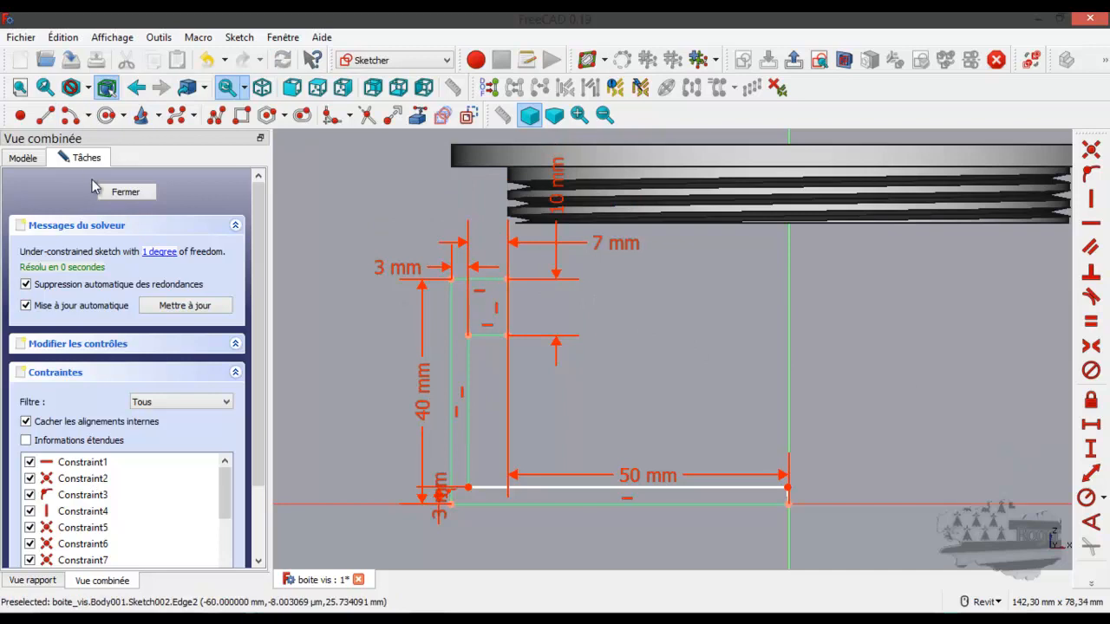
click(124, 191)
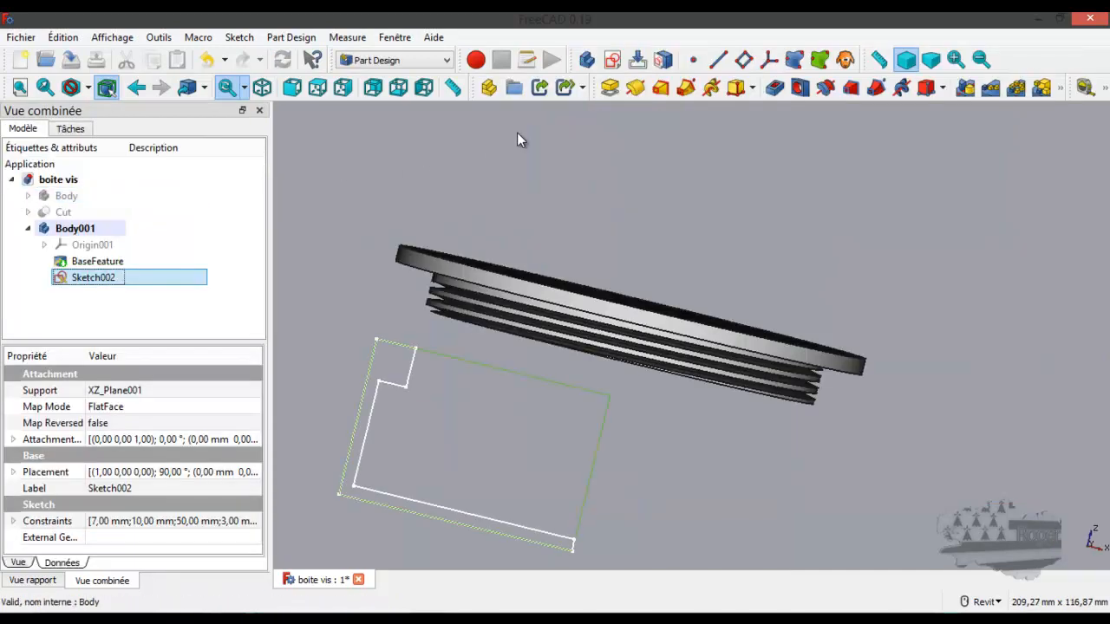
Revolve the half-section sketch 360° around the vertical sketch axis to form the solid box.
click(636, 87)
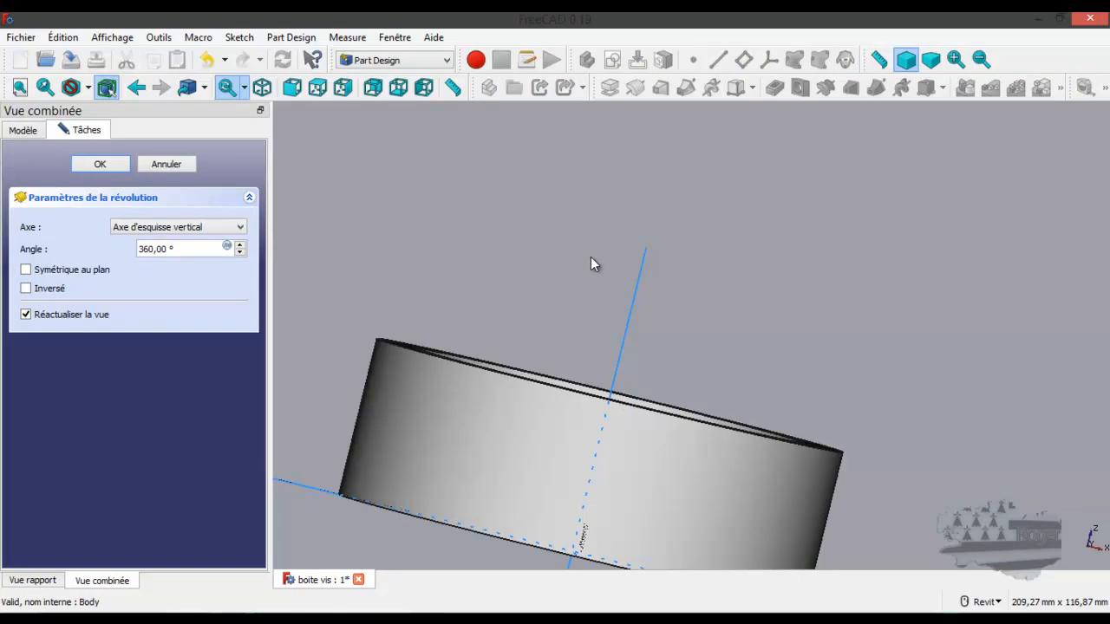
click(101, 164)
shift+middle_drag(533, 325, 567, 332)
scroll(566, 332, down, 5)
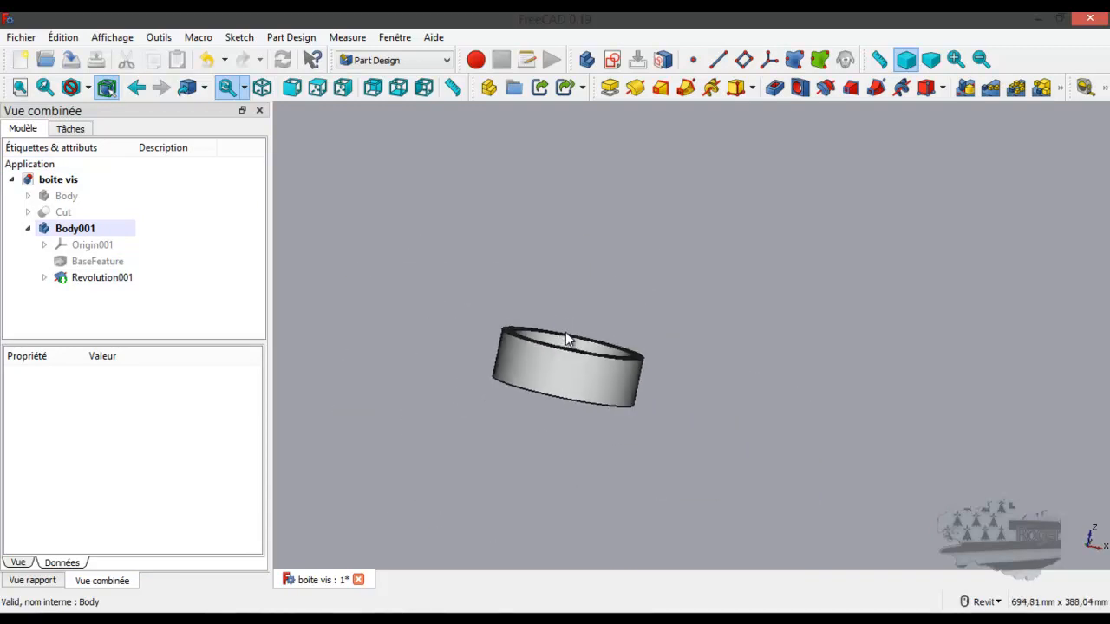
Show the original Body and the threaded lid Cut together with the revolved box.
click(69, 199)
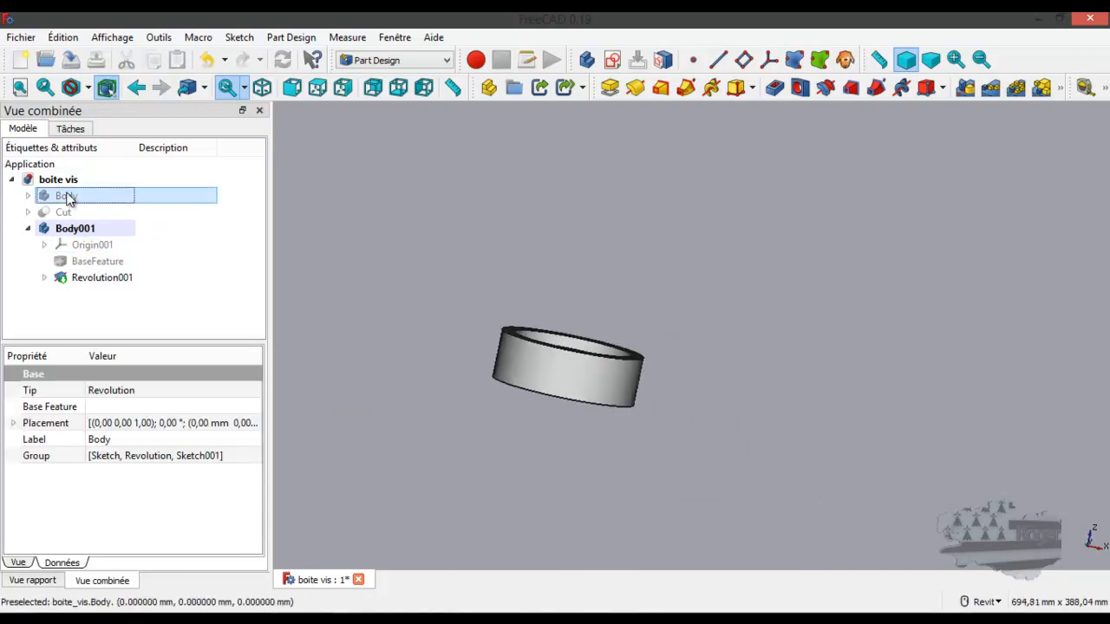
key(space)
click(64, 213)
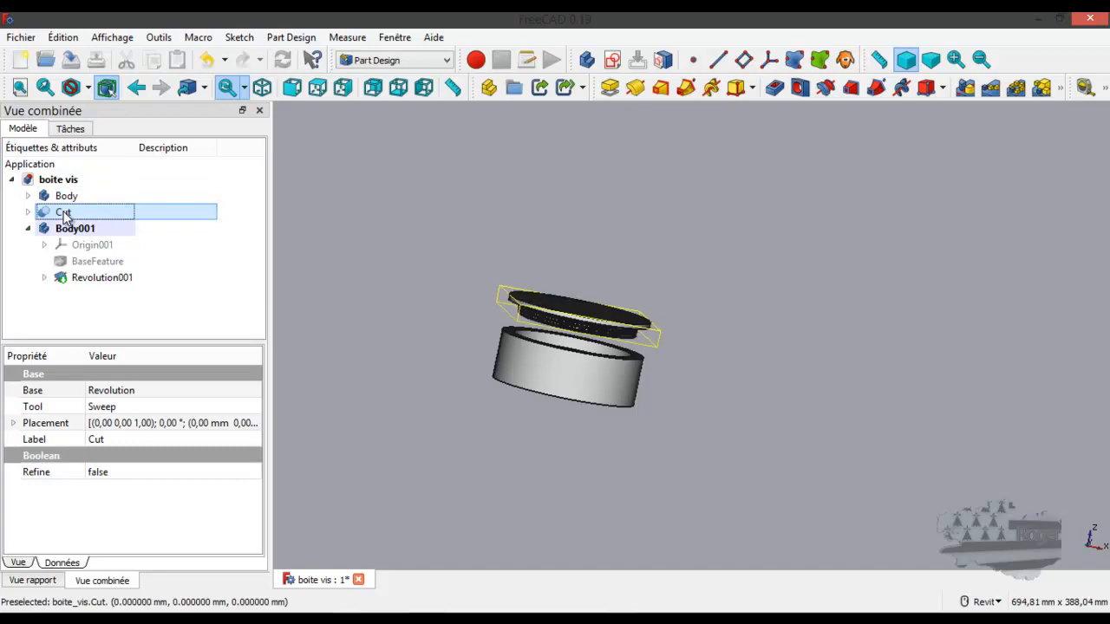
scroll(509, 318, up, 6)
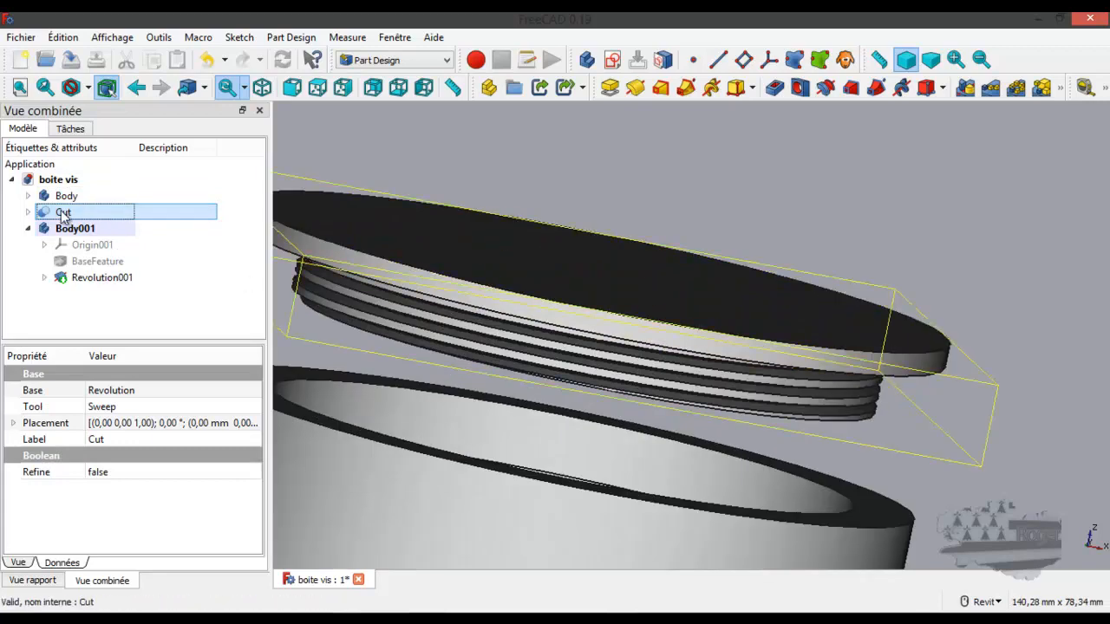
Hide the threaded lid Cut and examine the inner face of the box's rim.
key(space)
scroll(565, 315, down, 3)
scroll(561, 319, up, 3)
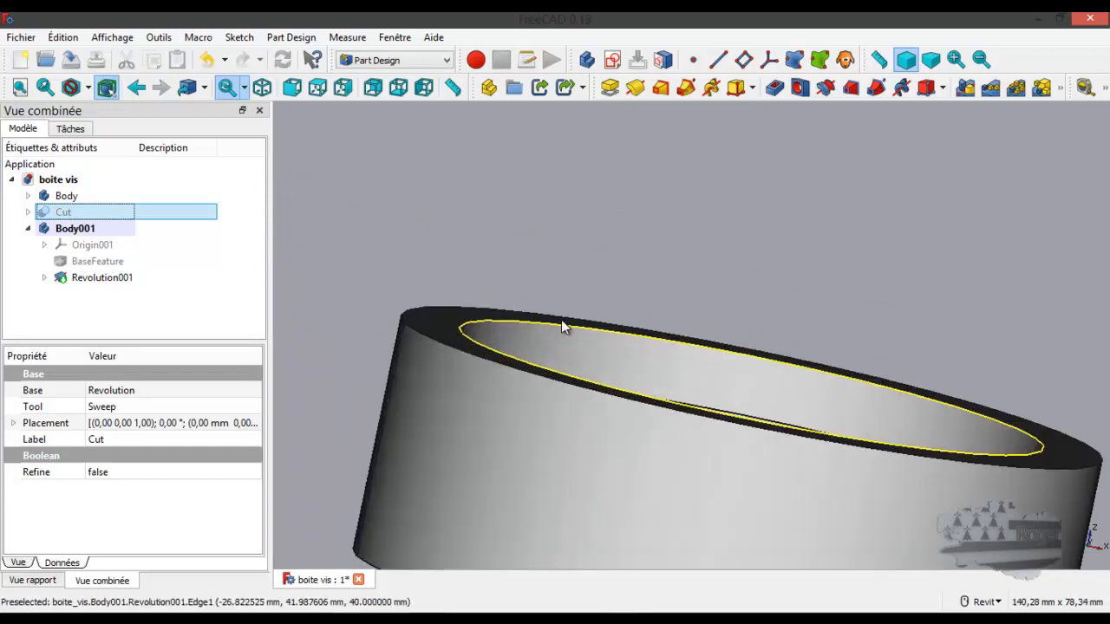
mouse_move(610, 354)
shift+middle_down()
mouse_move(605, 381)
mouse_move(658, 409)
mouse_move(668, 364)
mouse_move(619, 372)
shift+middle_up()
scroll(537, 347, down, 4)
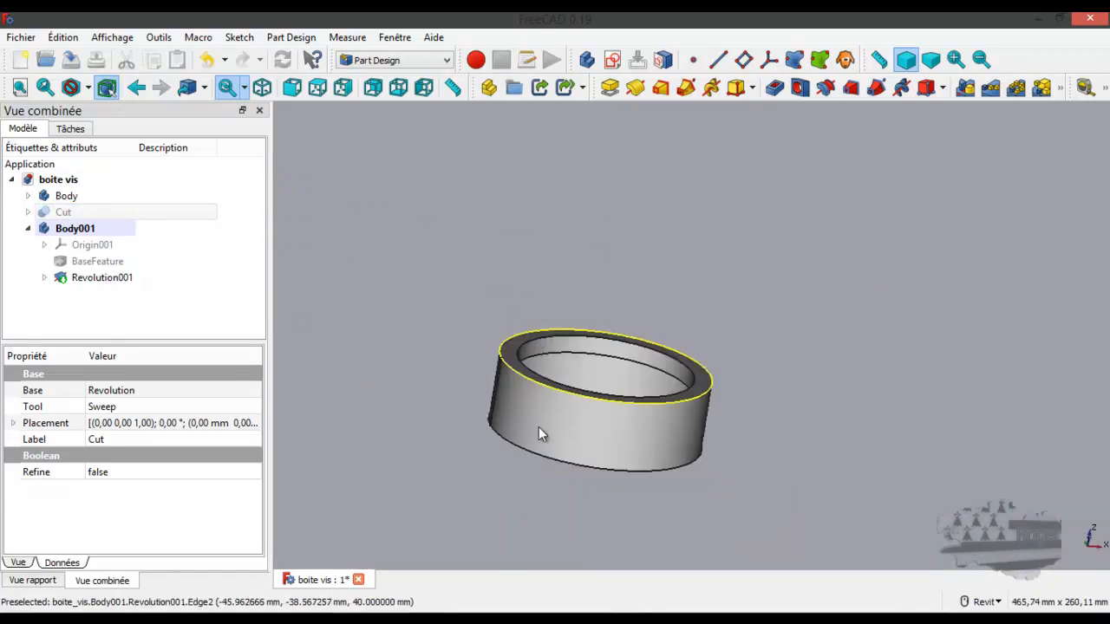
scroll(559, 347, up, 5)
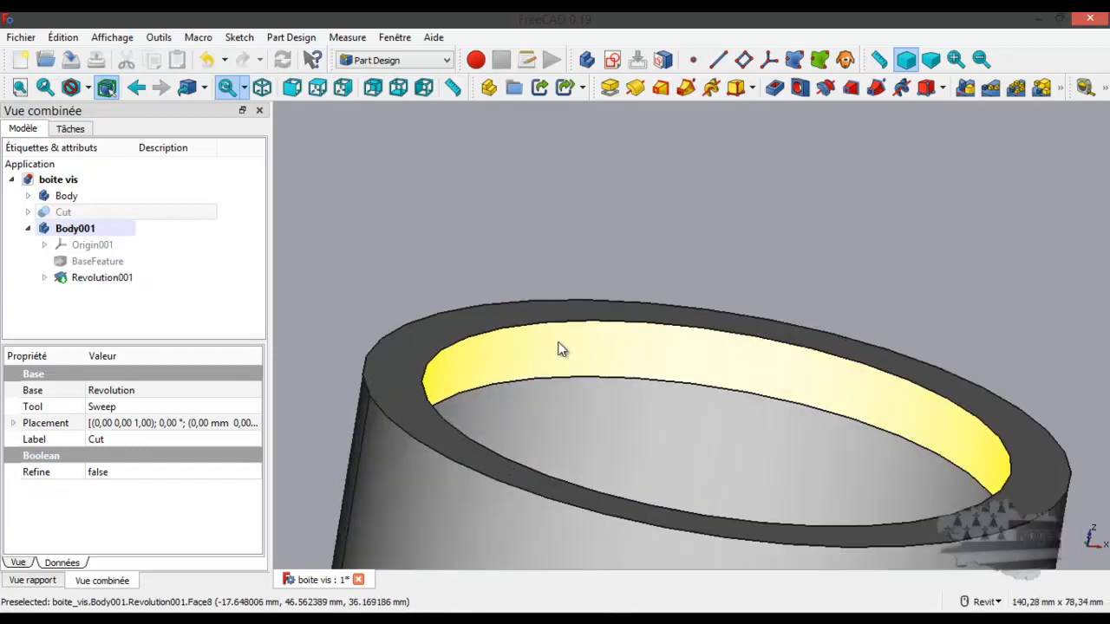
scroll(560, 348, down, 2)
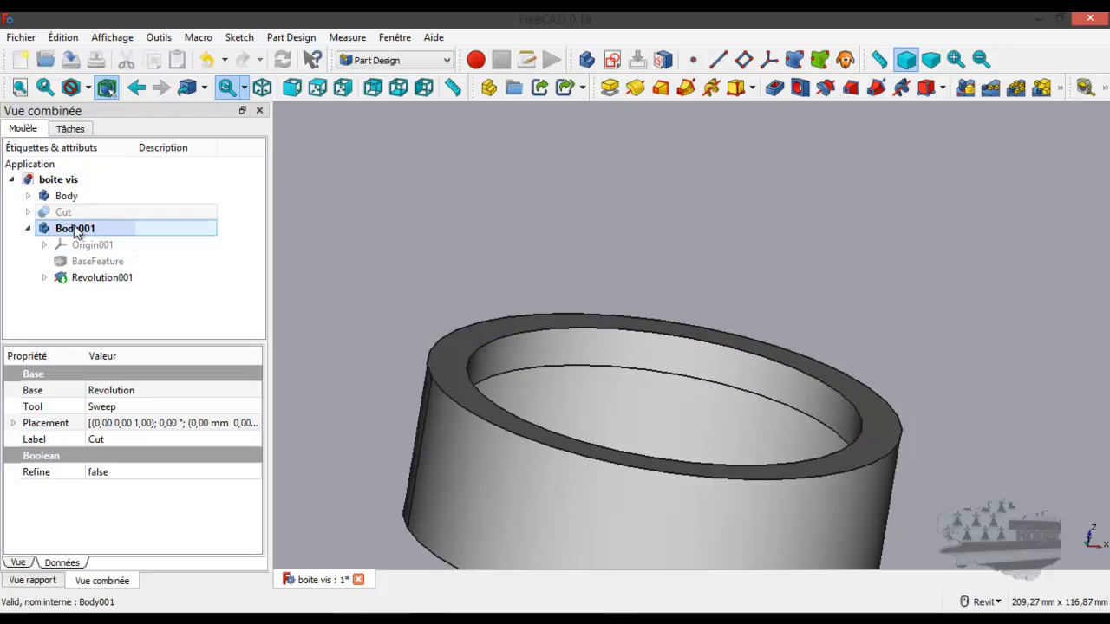
Copy the thread profile Sketch001 from the lid's Sweep, keeping its XZ_Plane dependency included.
click(28, 213)
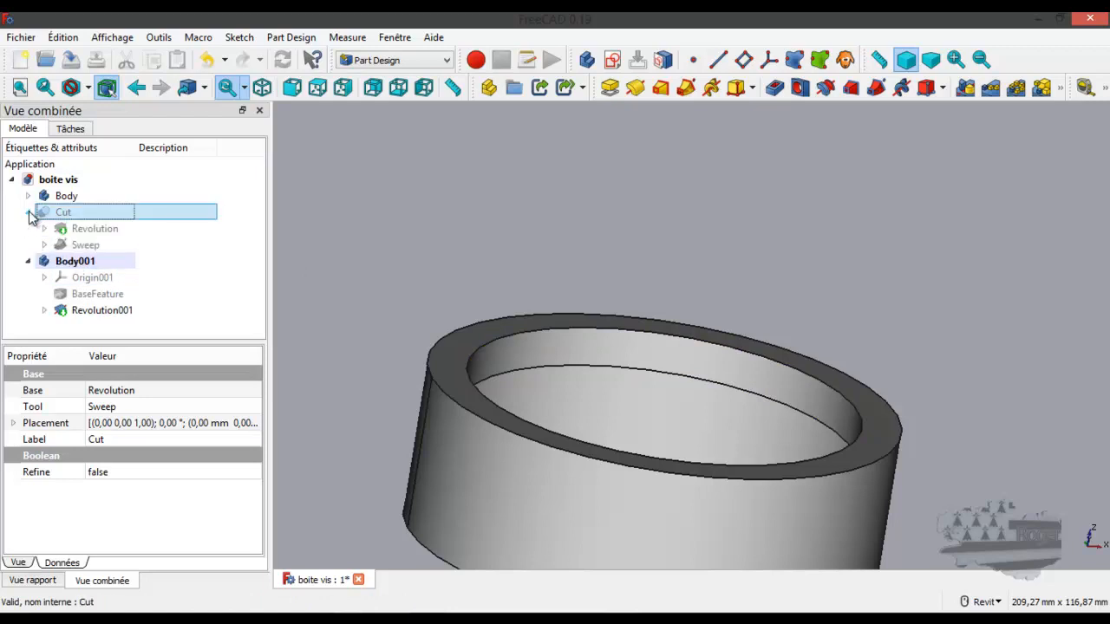
click(43, 244)
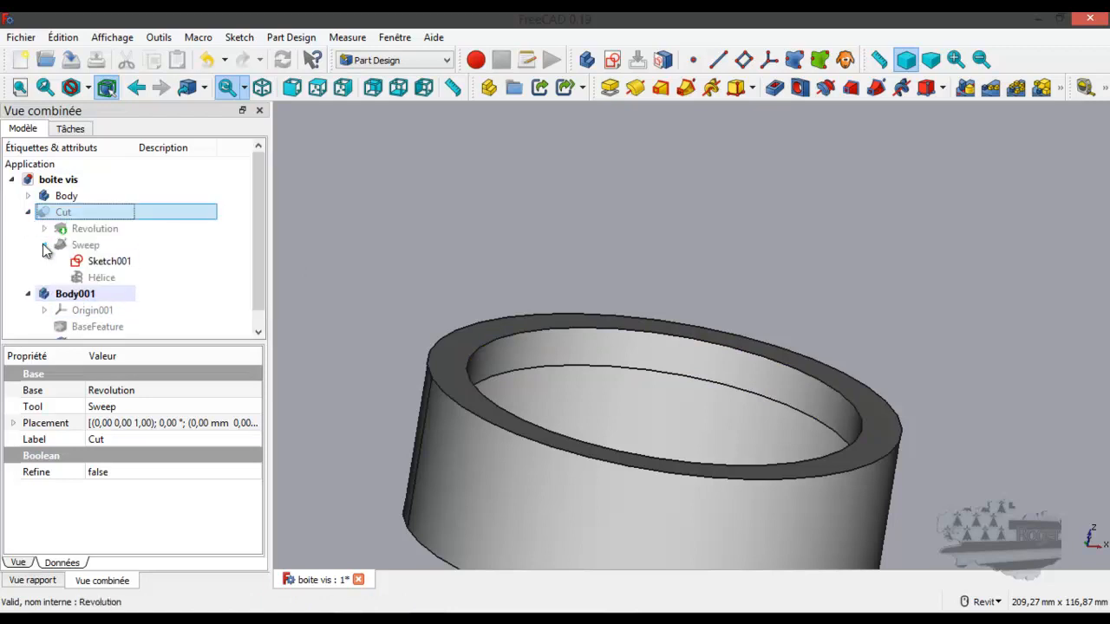
click(98, 263)
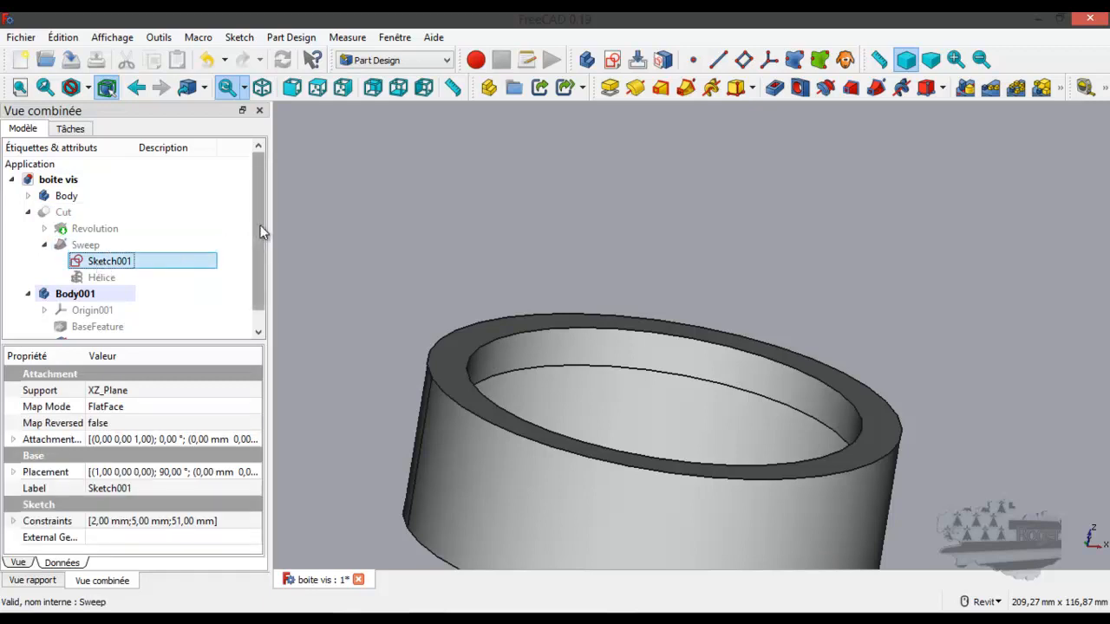
scroll(146, 260, down, 1)
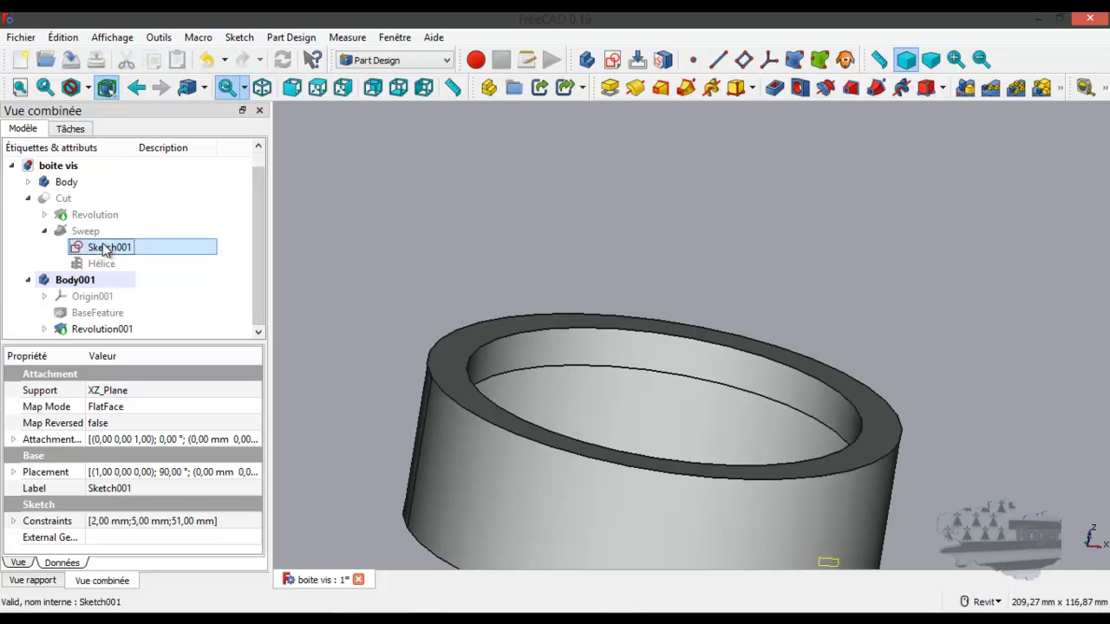
click(63, 38)
click(110, 126)
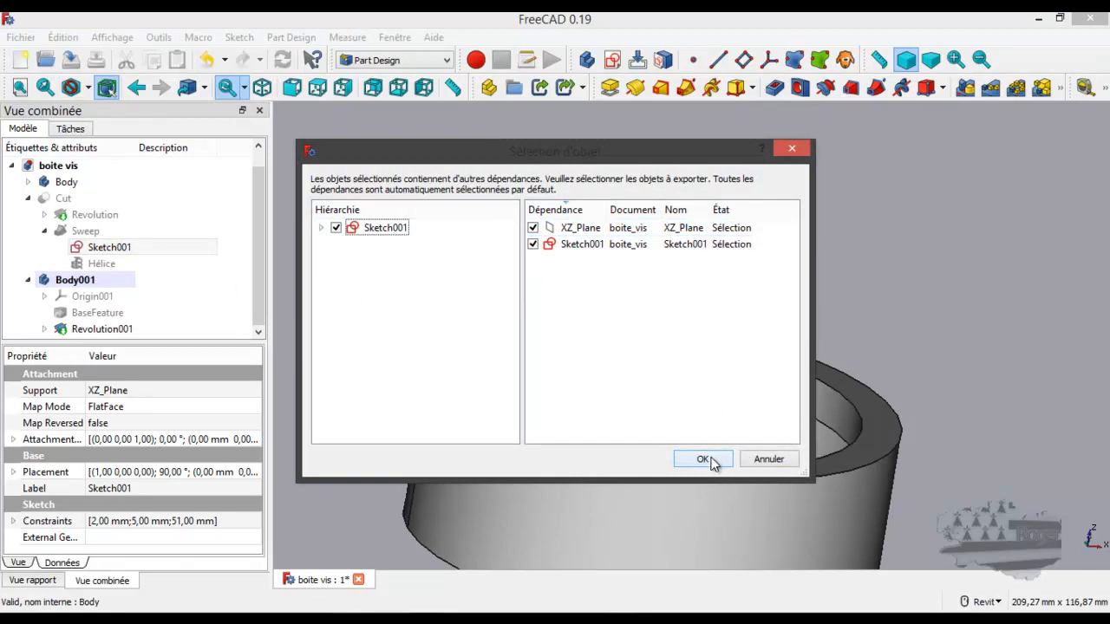
click(533, 244)
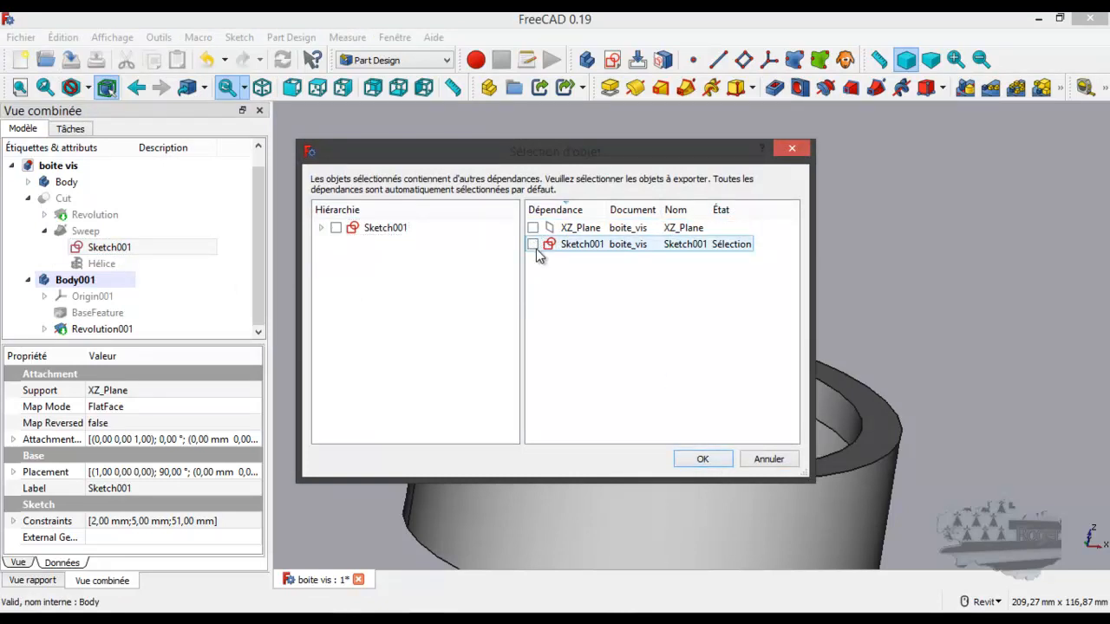
click(336, 228)
click(321, 228)
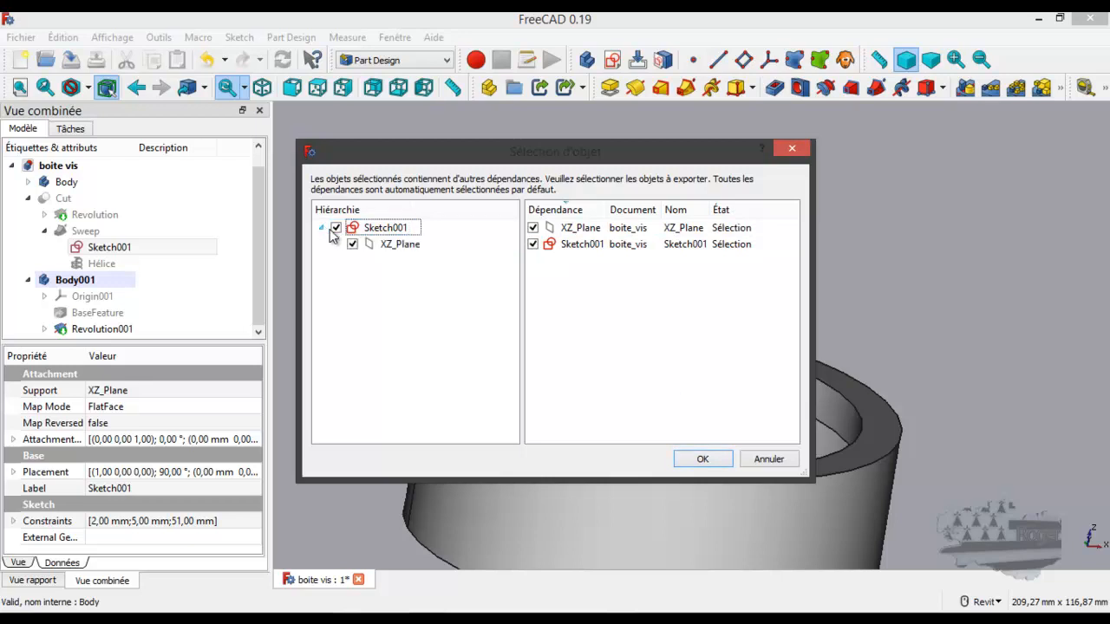
click(702, 458)
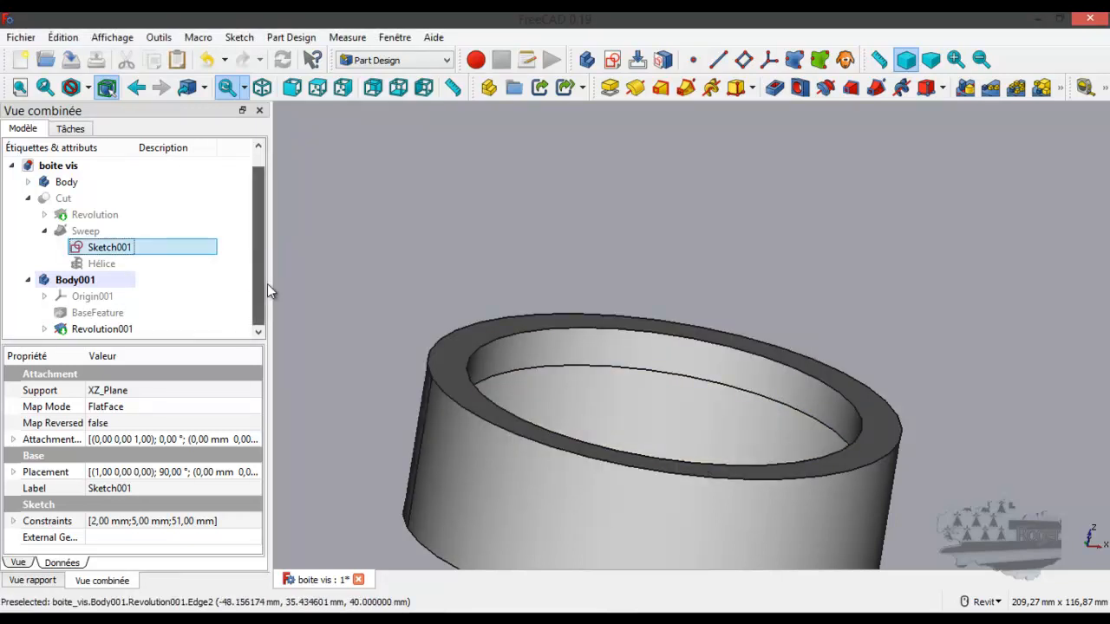
Paste the copied thread profile sketch and its plane from the Body001 entry.
right_click(75, 285)
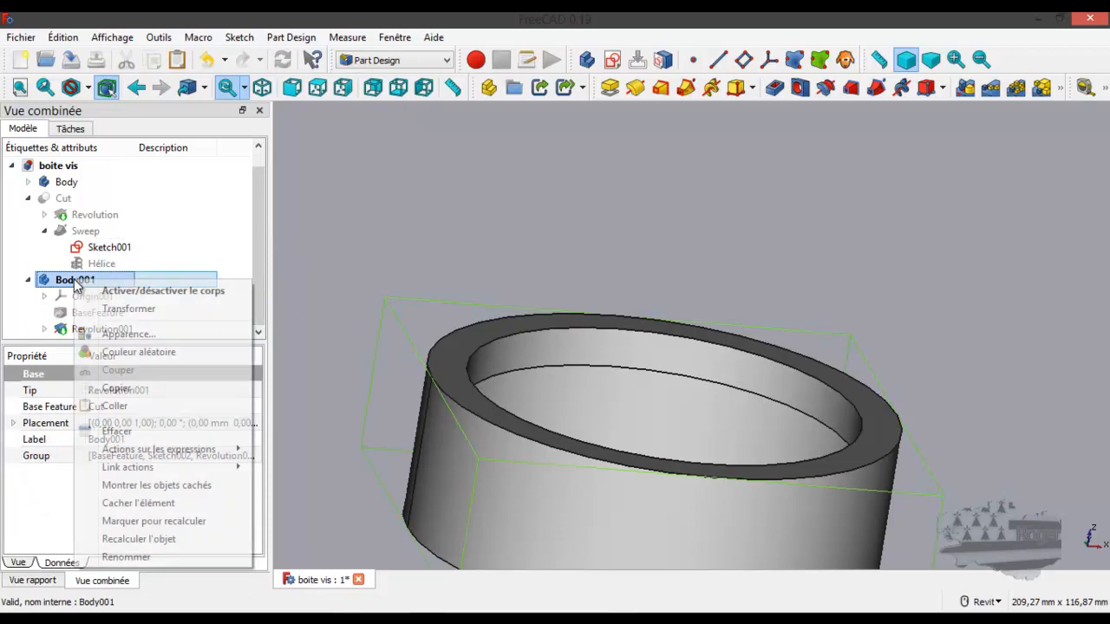
click(116, 407)
drag(258, 272, 262, 306)
Delete the pasted plane XZ_Plane002 and the pasted thread profile Sketch003.
click(108, 330)
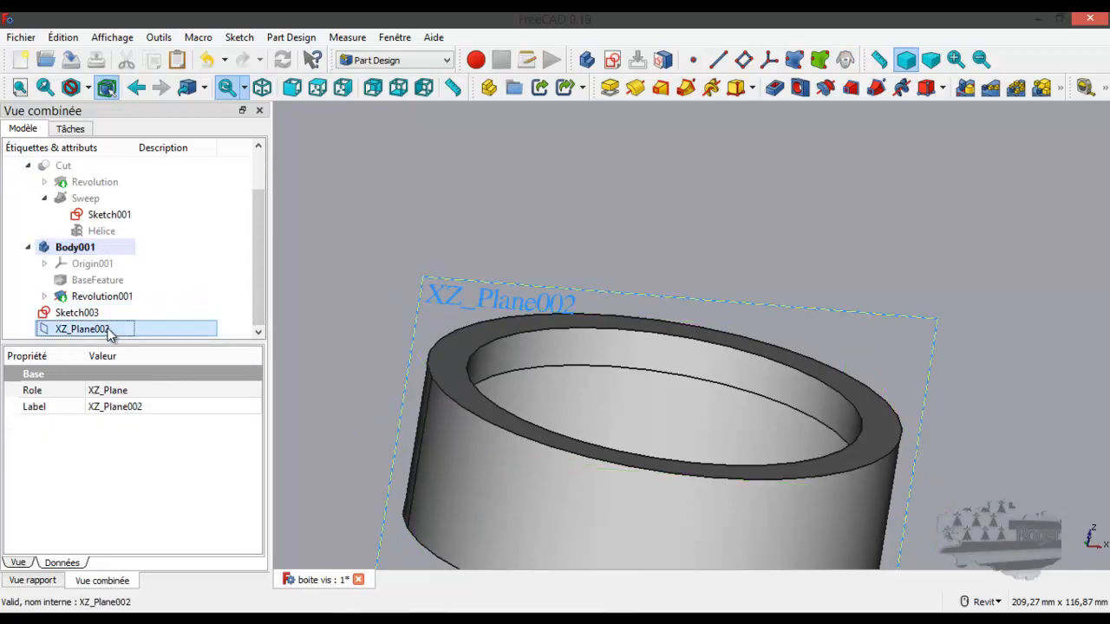
key(Delete)
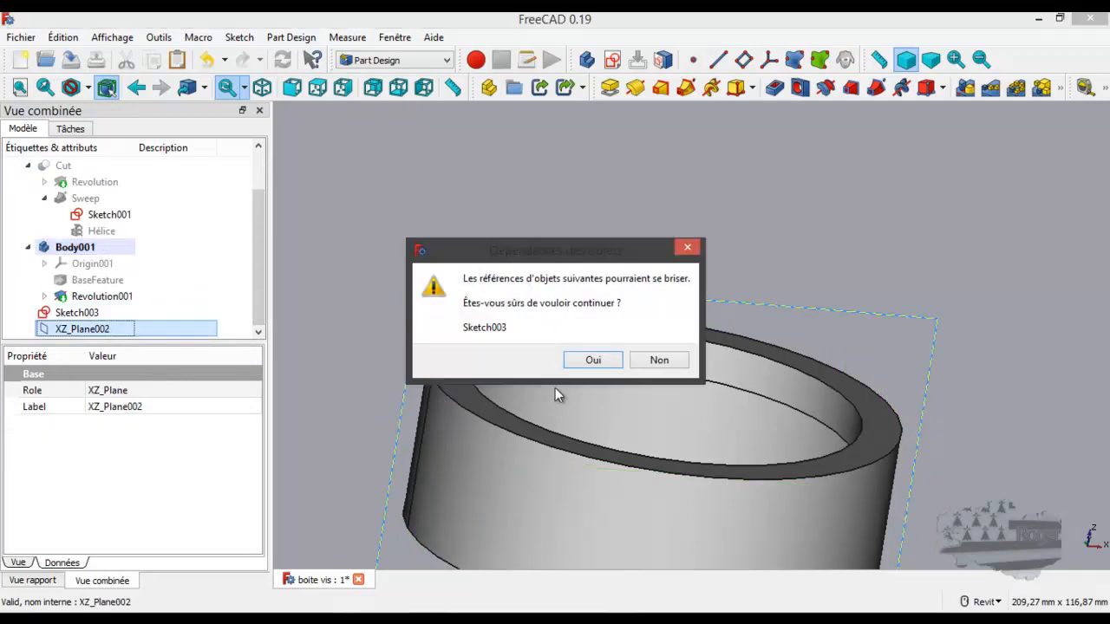
click(592, 360)
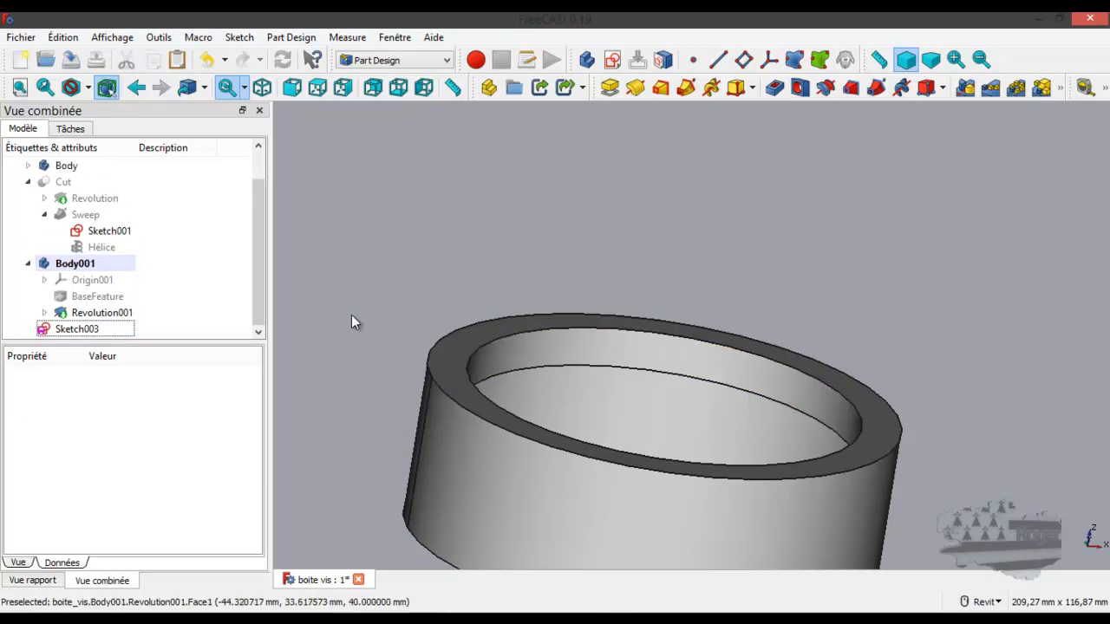
click(99, 332)
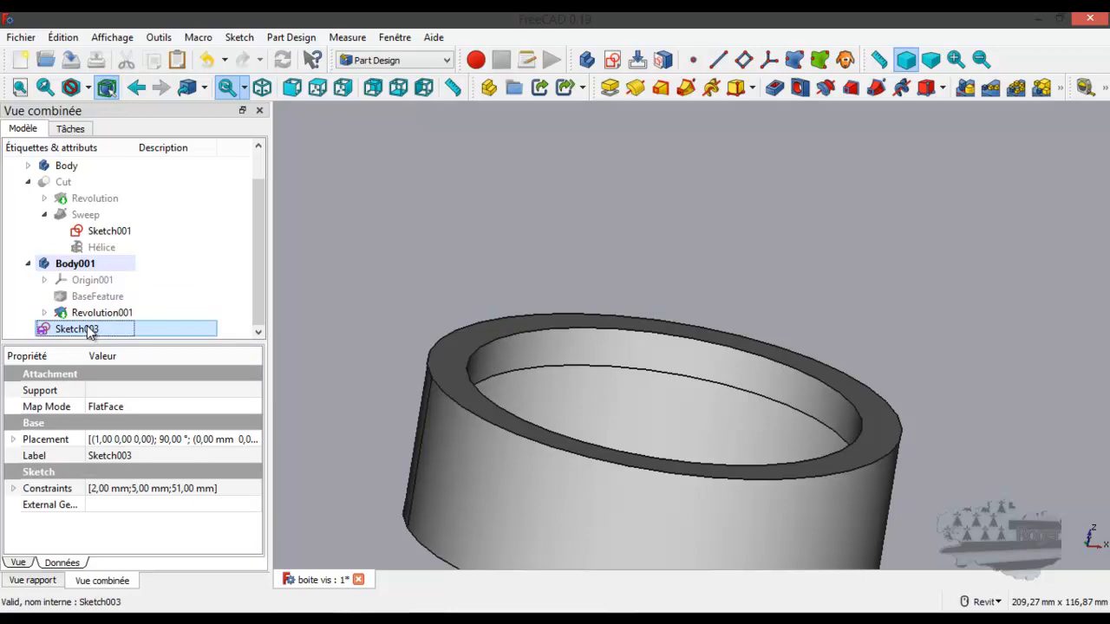
key(Delete)
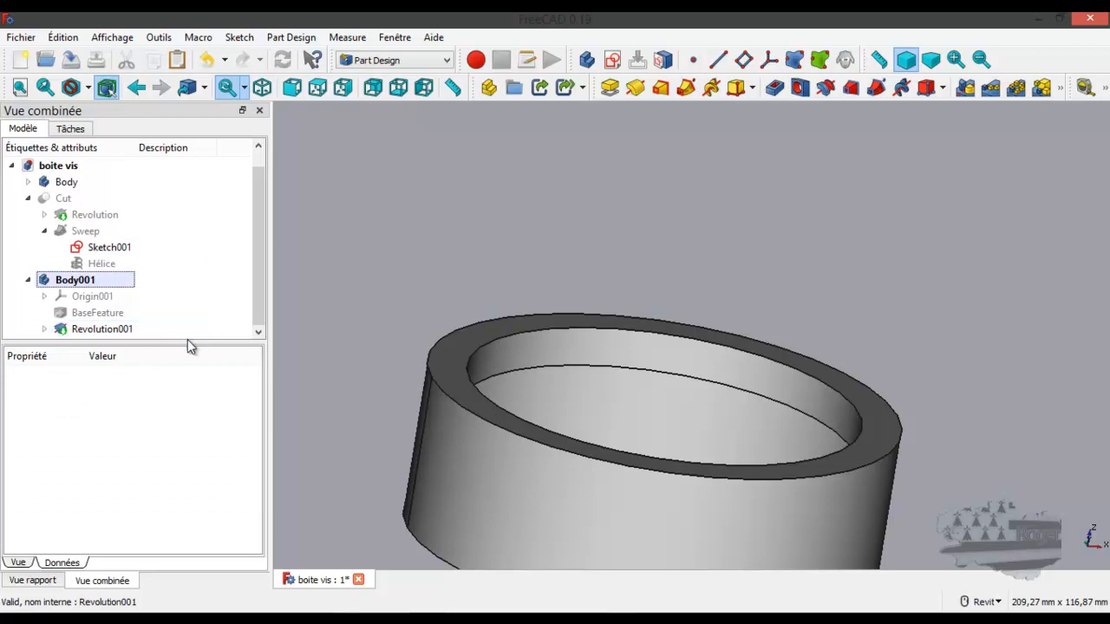
Enlarge the model tree area, hide the box Body001 and show the lid's thread Hélice.
drag(186, 344, 186, 434)
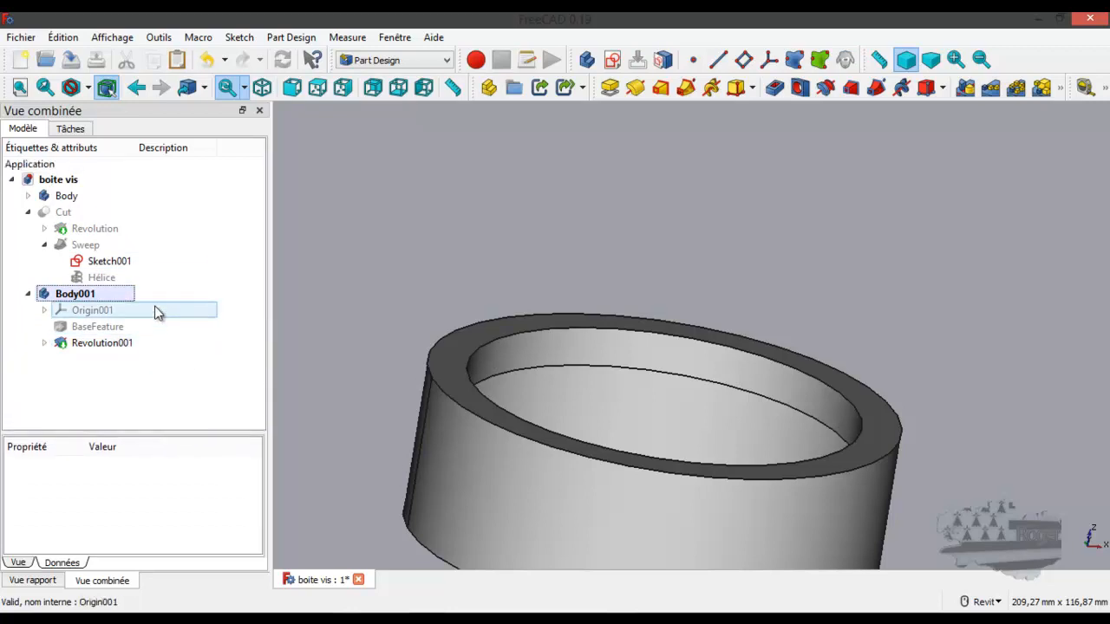
ctrl+click(95, 279)
key(space)
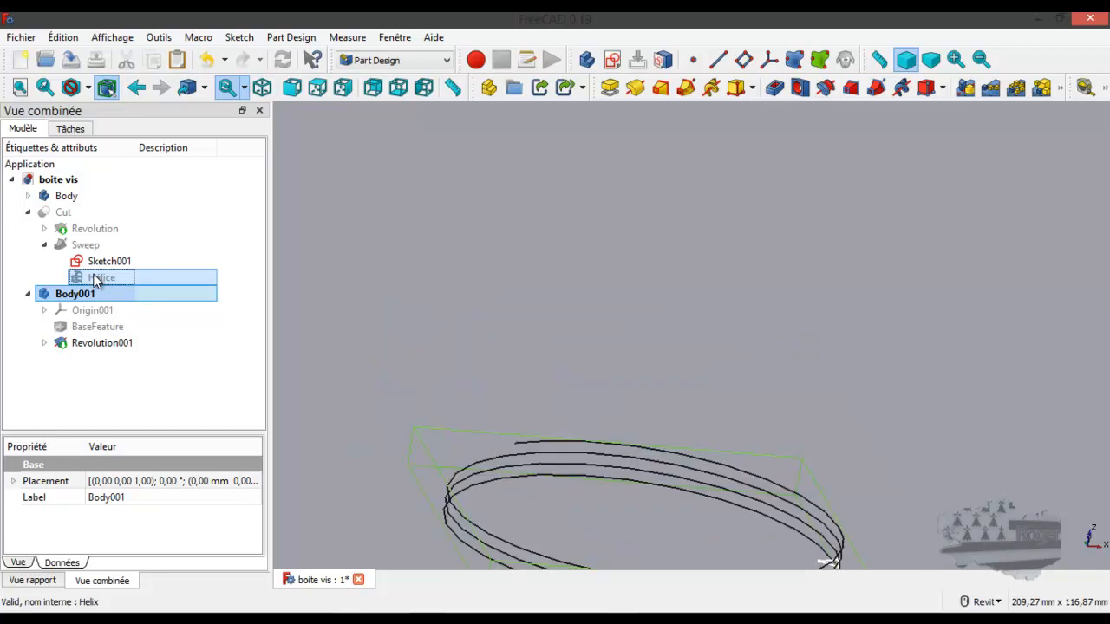
Show the box and Hélice, and copy Sketch001 and Hélice from the lid's Sweep with the XZ_Plane dependency included.
key(space)
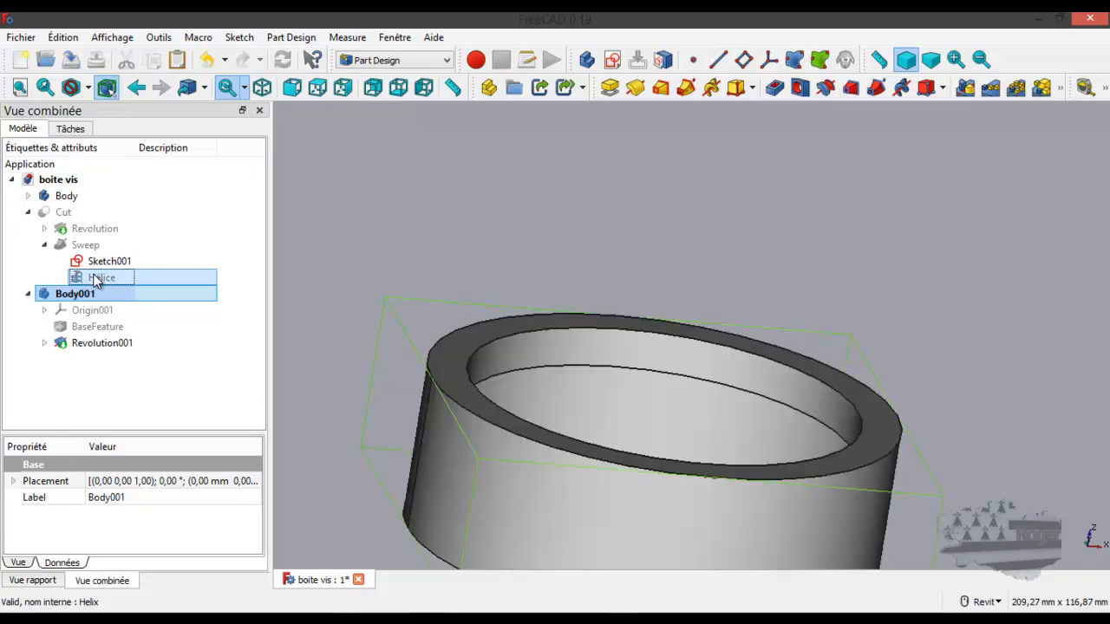
click(95, 279)
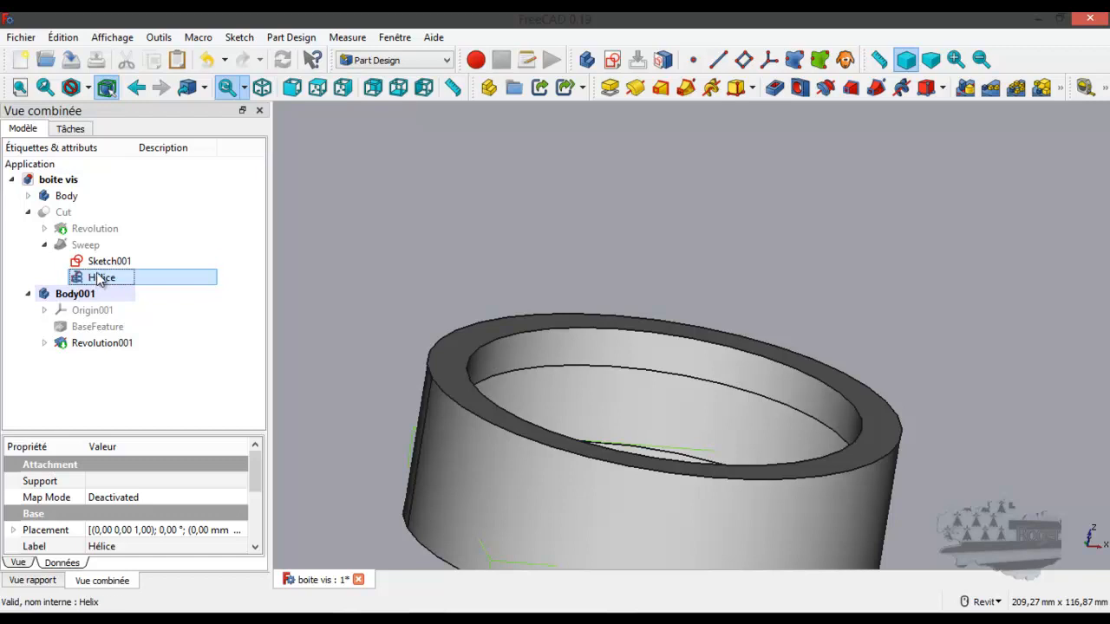
click(105, 261)
ctrl+click(100, 279)
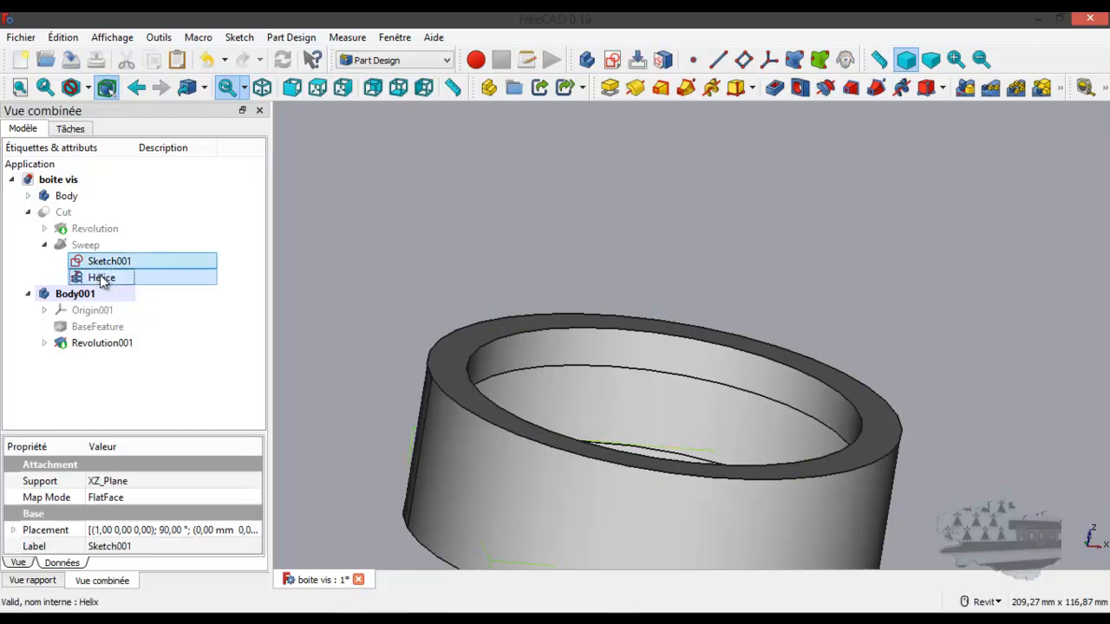
click(64, 37)
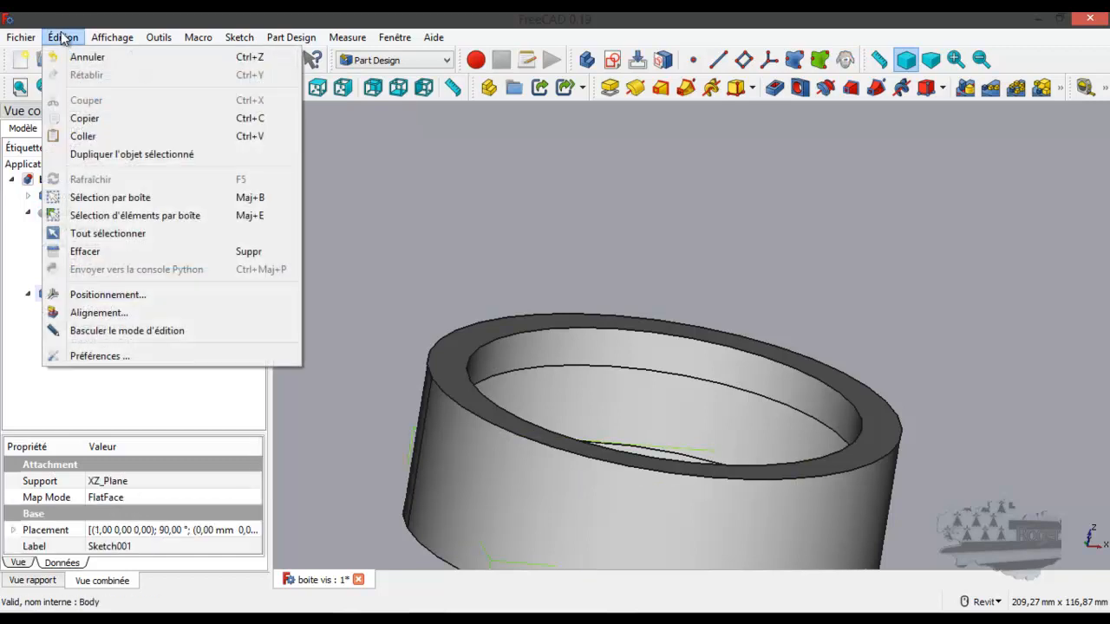
click(96, 117)
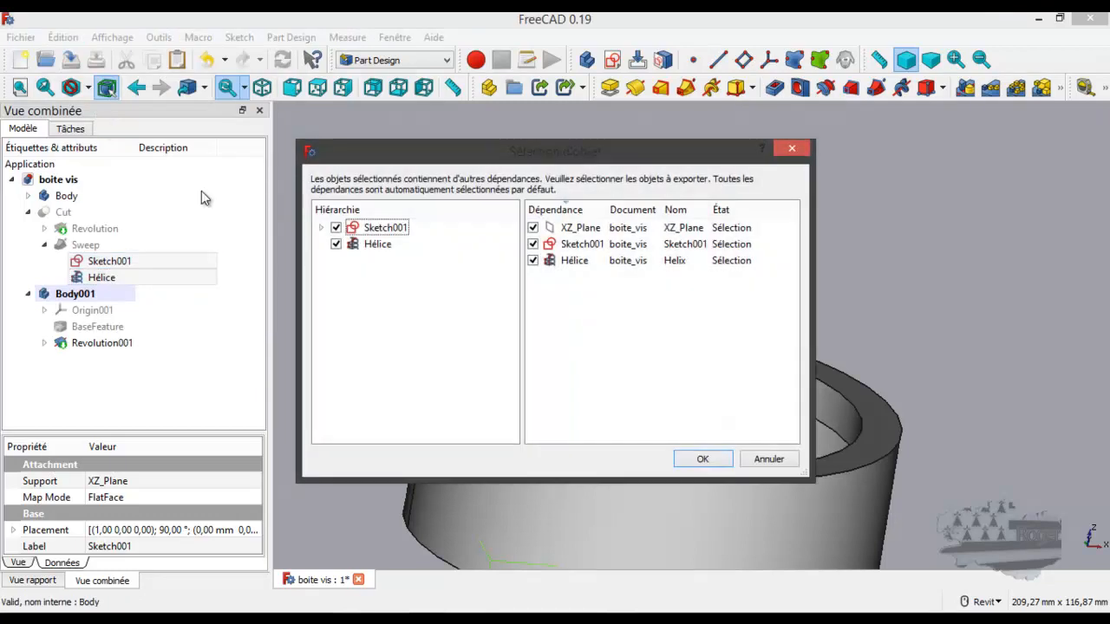
click(704, 461)
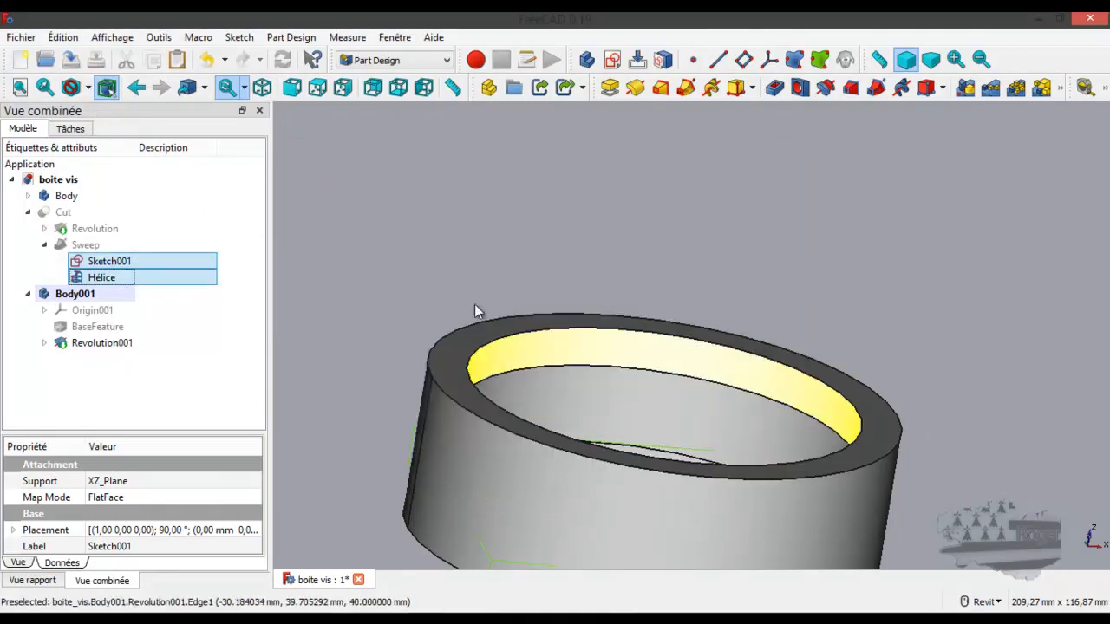
Paste the copied thread profile, plane and helix with Body001 selected.
click(76, 295)
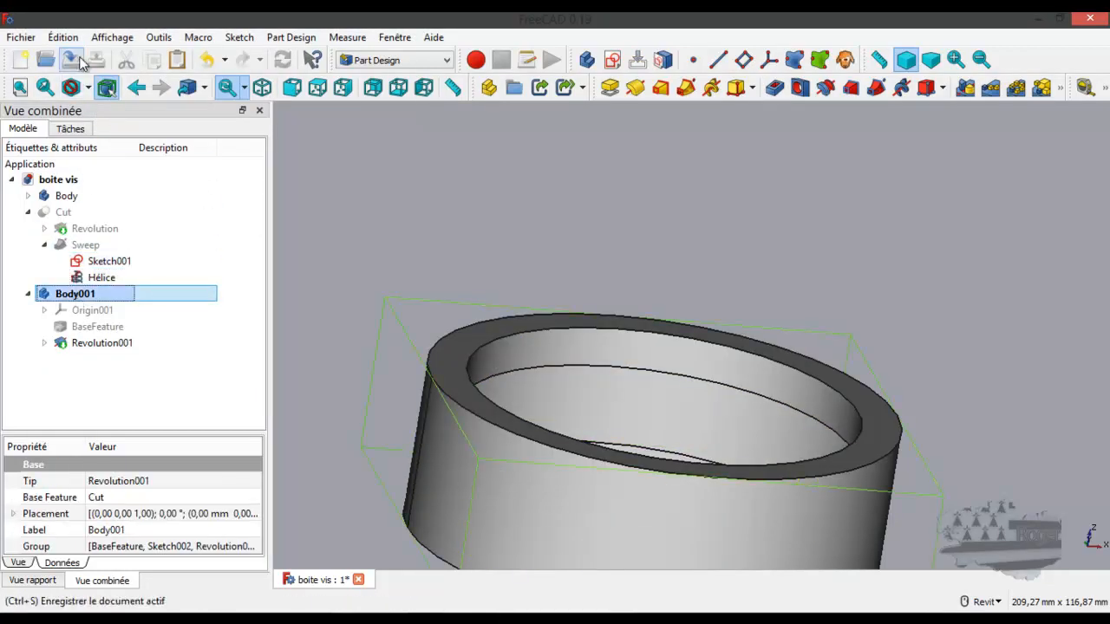
click(63, 38)
click(96, 139)
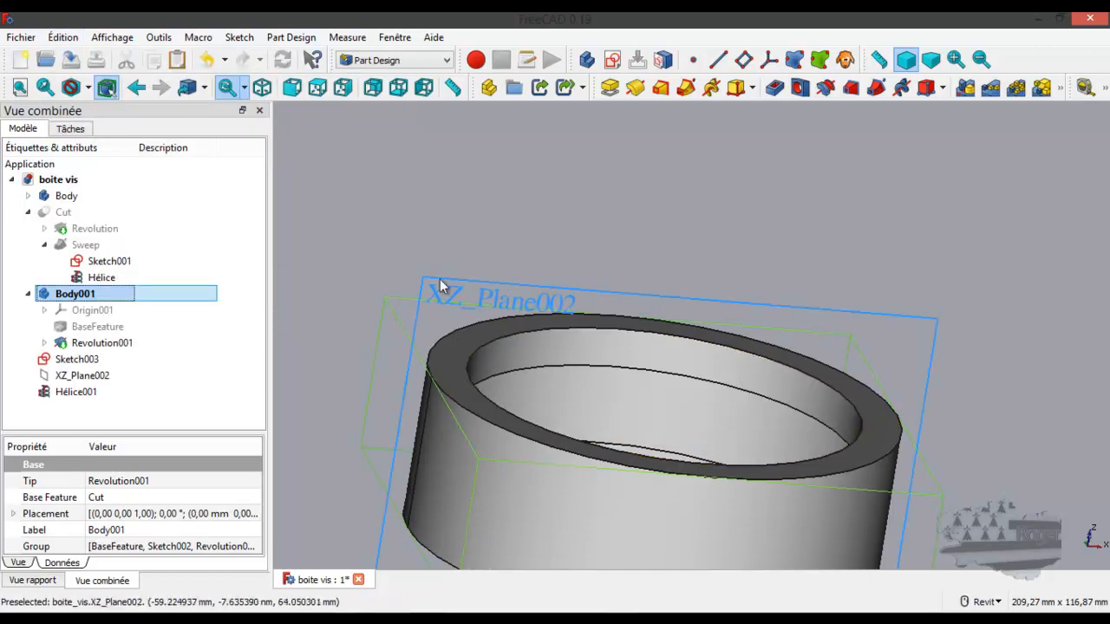
Hide Revolution001 in Body001 and examine the pasted thread profile and helix on their own.
scroll(513, 248, down, 3)
scroll(451, 265, down, 3)
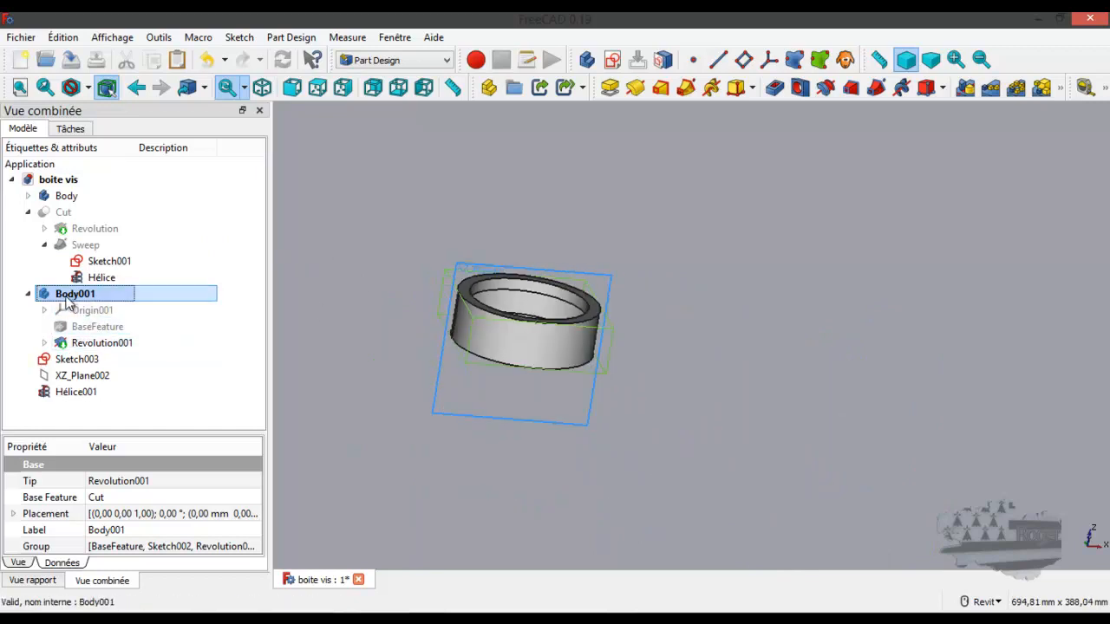
click(101, 343)
key(space)
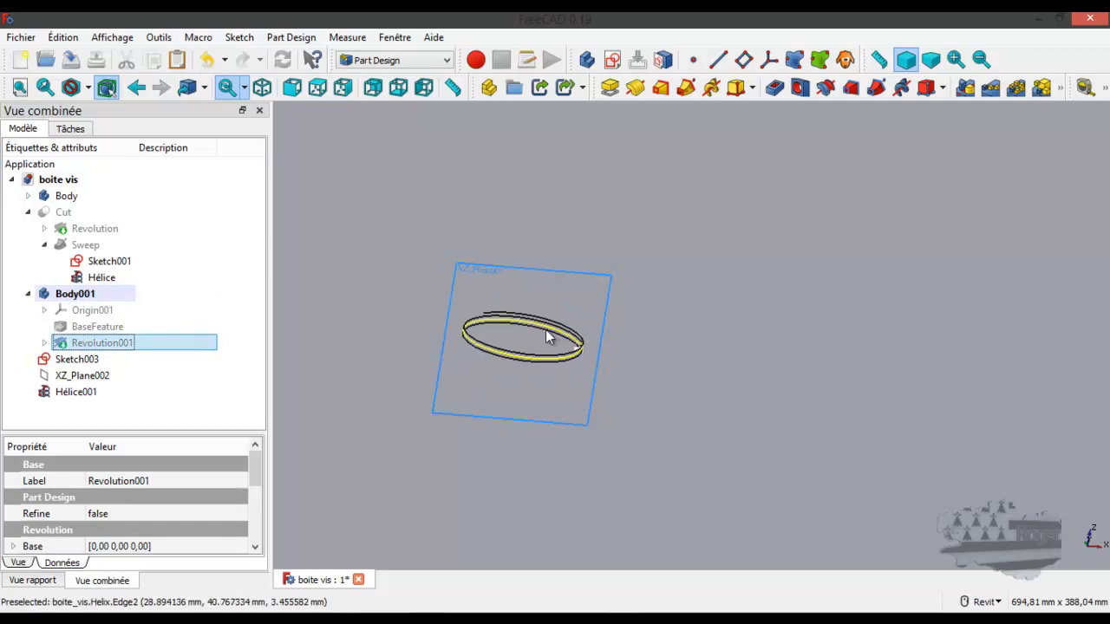
scroll(546, 332, up, 5)
shift+middle_drag(543, 346, 593, 363)
scroll(600, 372, down, 2)
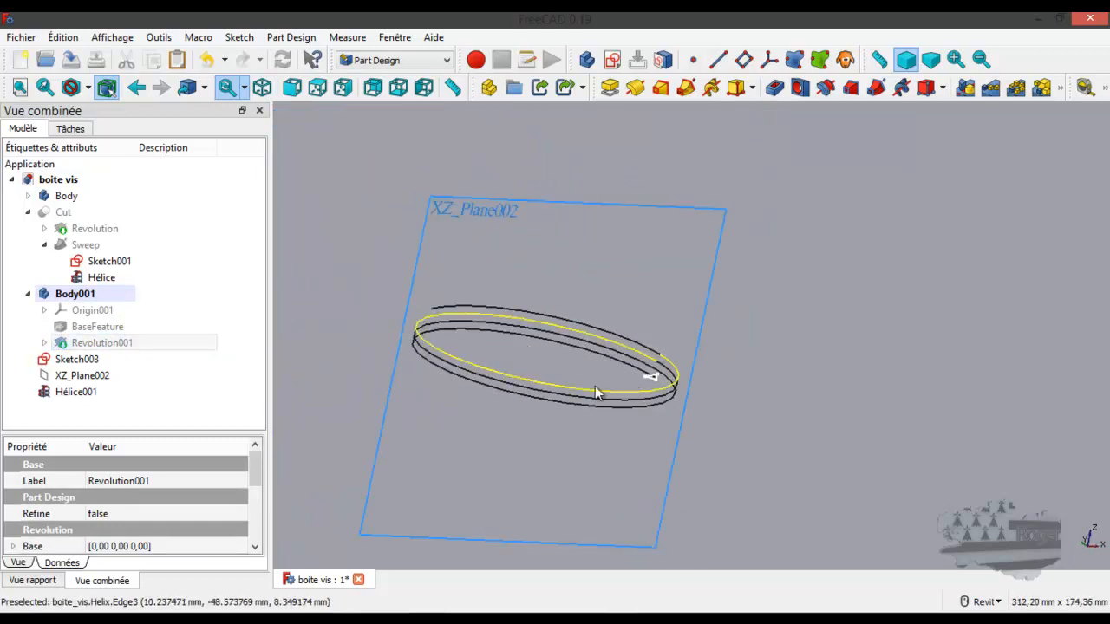
scroll(463, 335, up, 2)
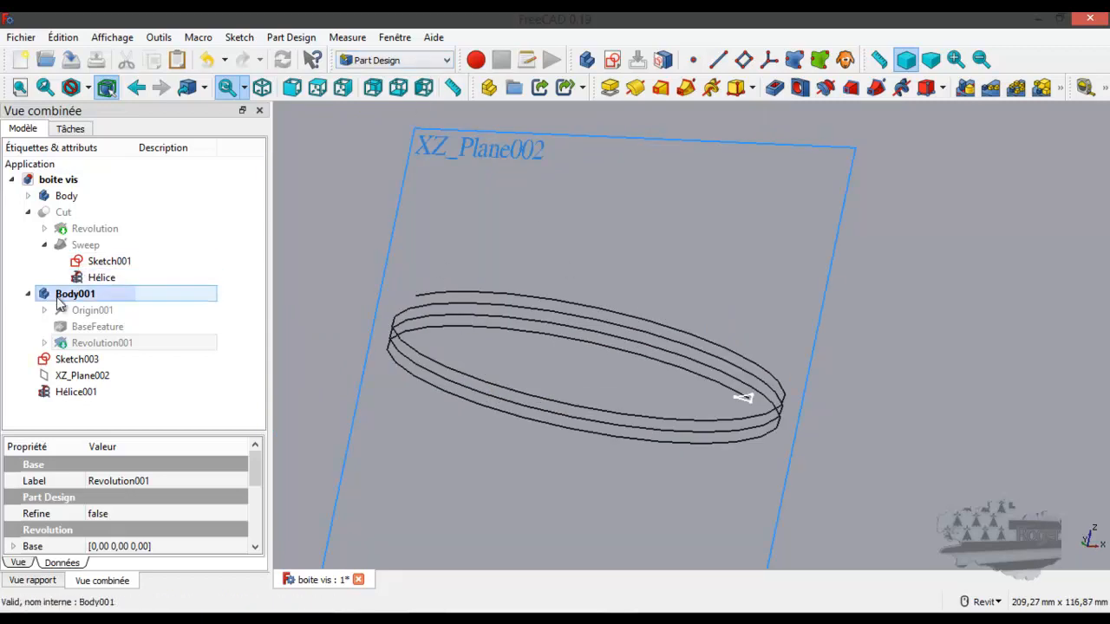
Try to cut the thread from the pasted profile Sketch003 with a subtractive pipe.
click(78, 360)
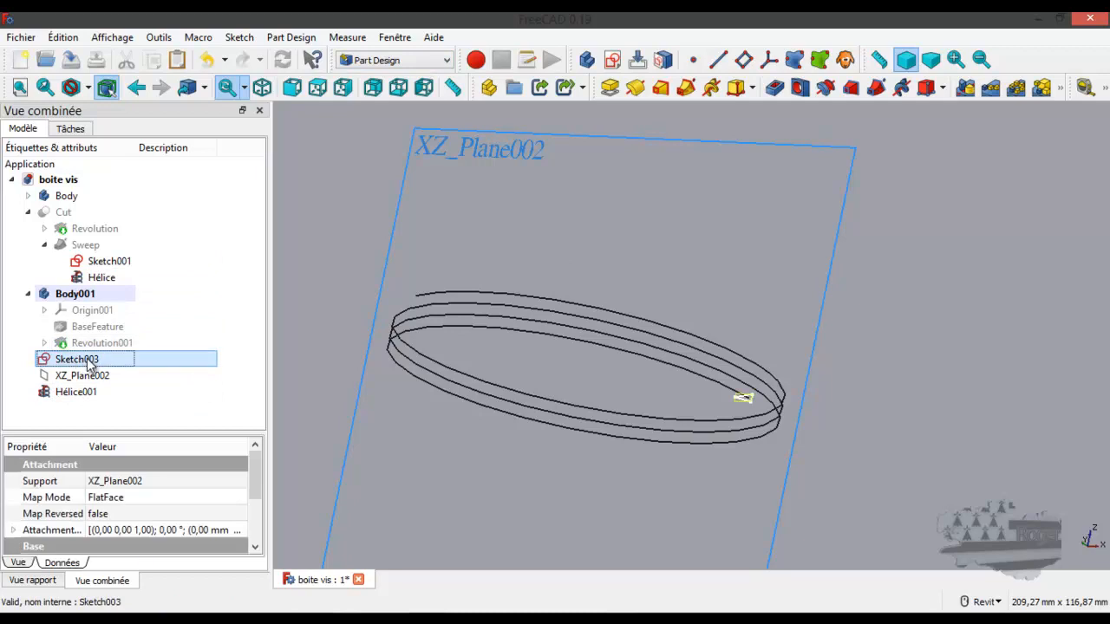
click(876, 90)
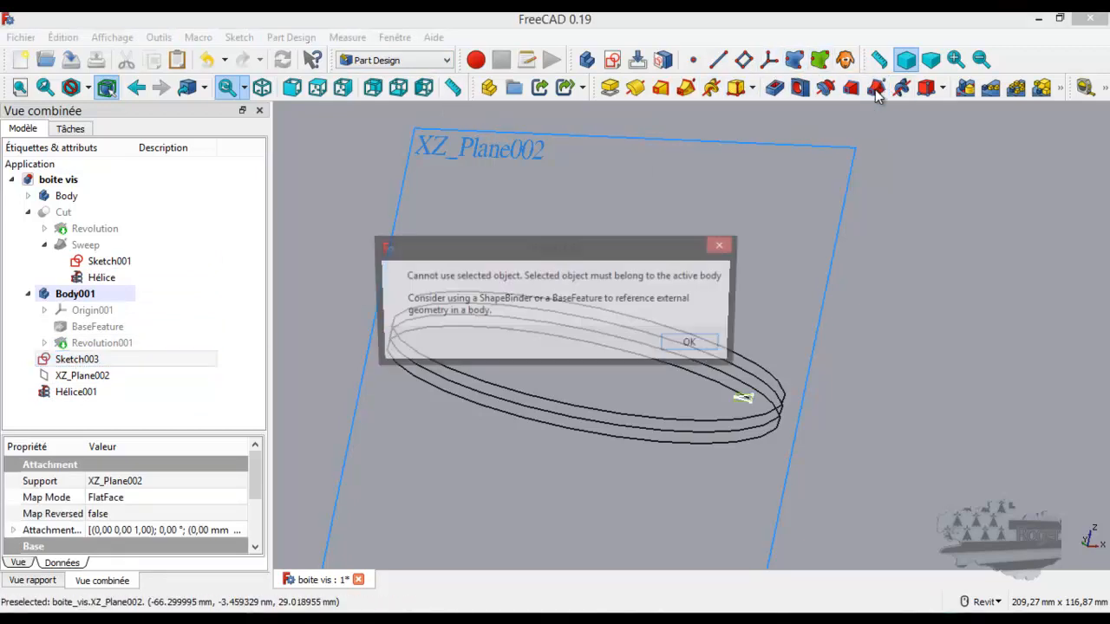
click(695, 345)
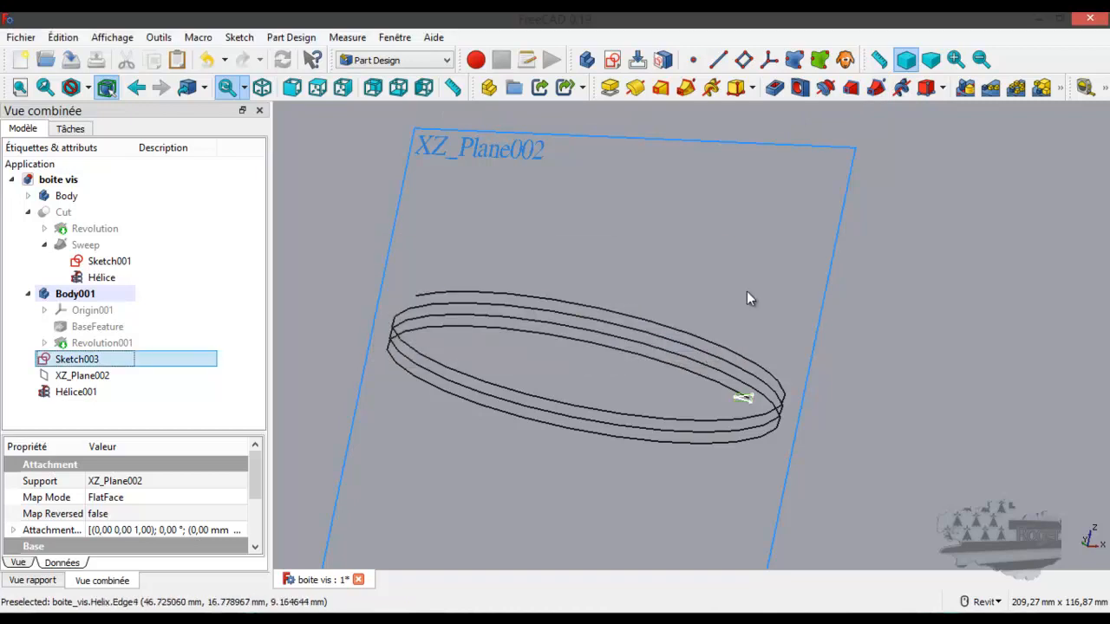
In the Part workbench, set up a Sweep with Sketch003 as the profile, enabling the solid and Frenet options.
click(414, 61)
click(400, 71)
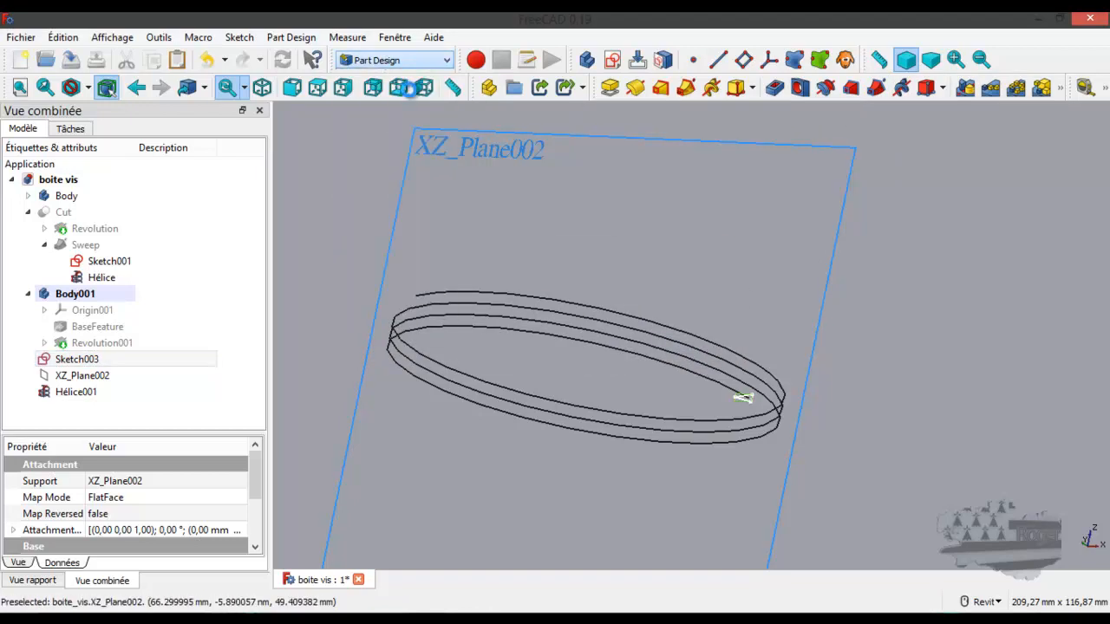
click(763, 61)
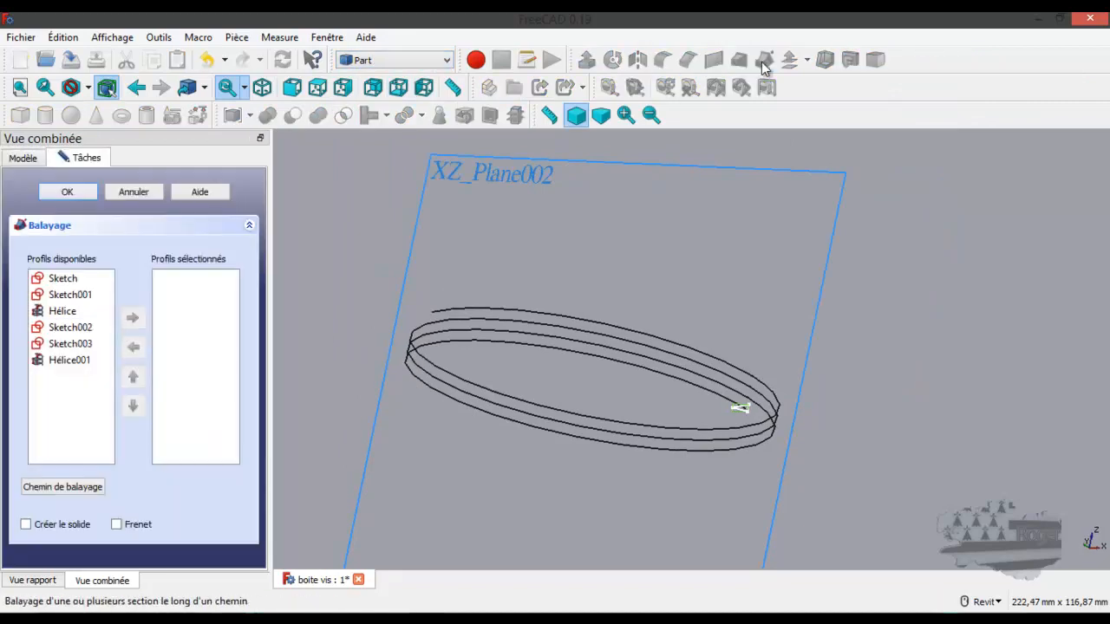
click(56, 344)
click(134, 320)
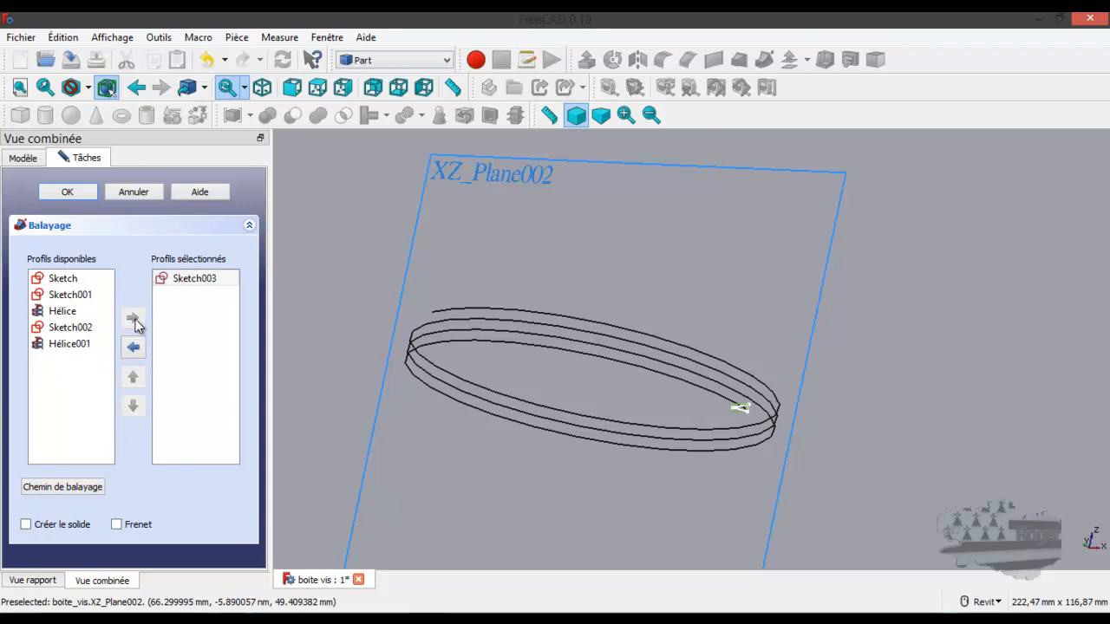
click(27, 526)
click(117, 525)
Choose Hélice001 as the sweep path and create the thread sweep.
click(59, 487)
click(25, 156)
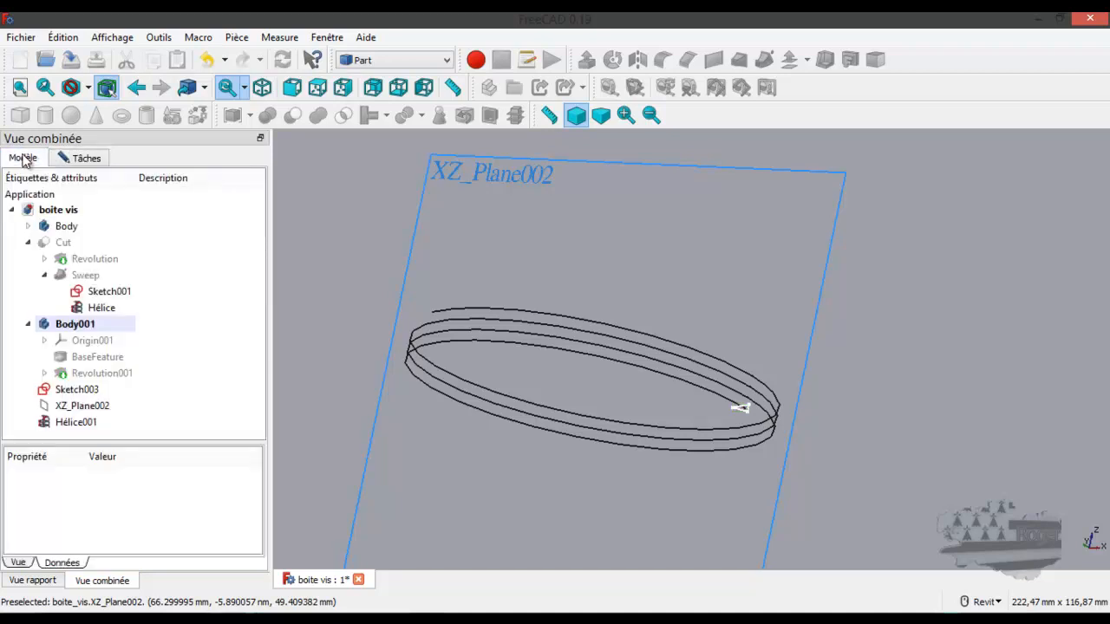
click(85, 423)
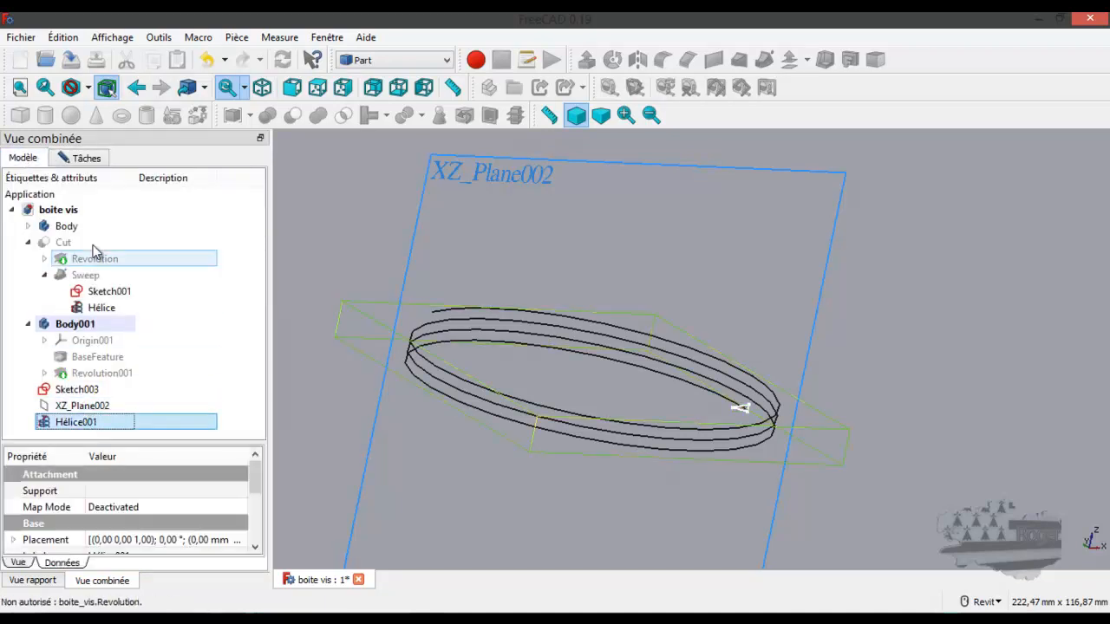
click(84, 158)
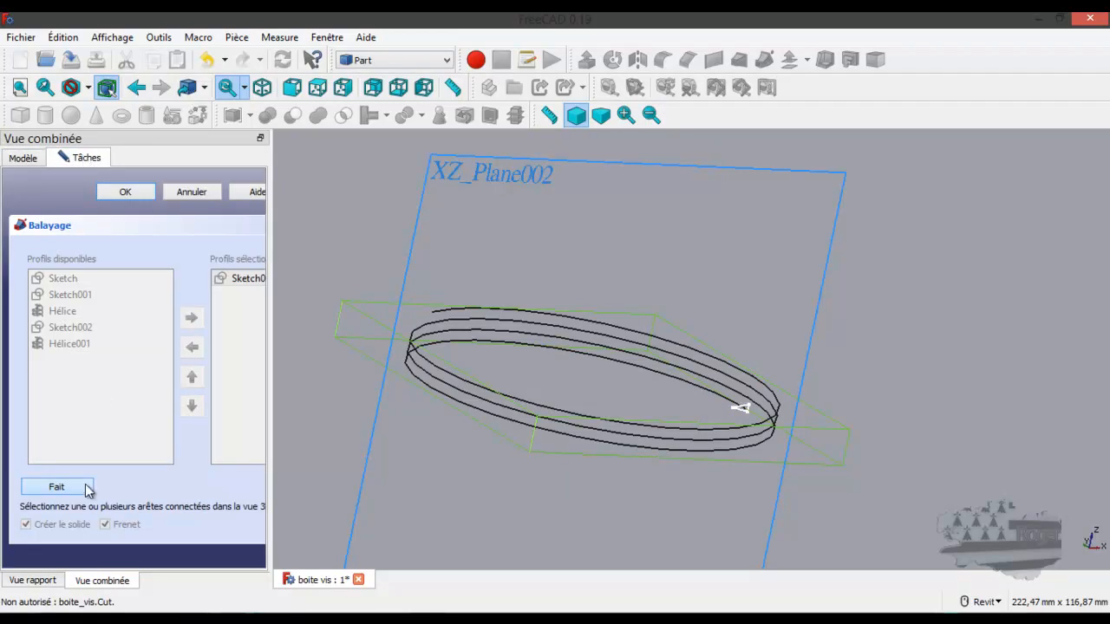
click(58, 488)
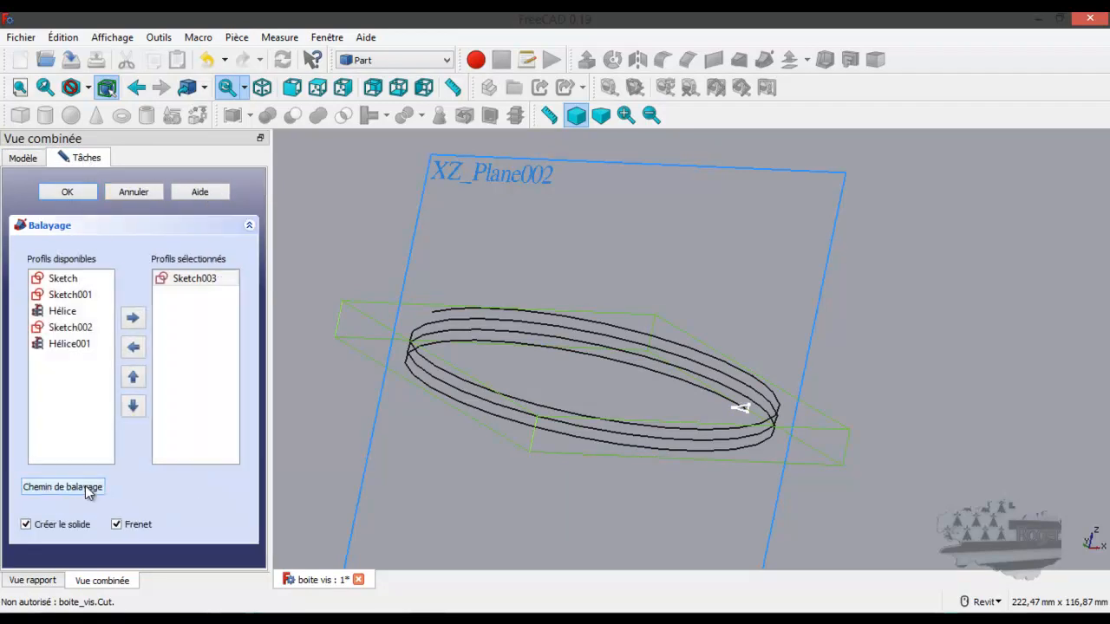
click(91, 195)
Show Revolution001 again and display the model in wireframe (Filaire) from the front.
scroll(568, 251, down, 2)
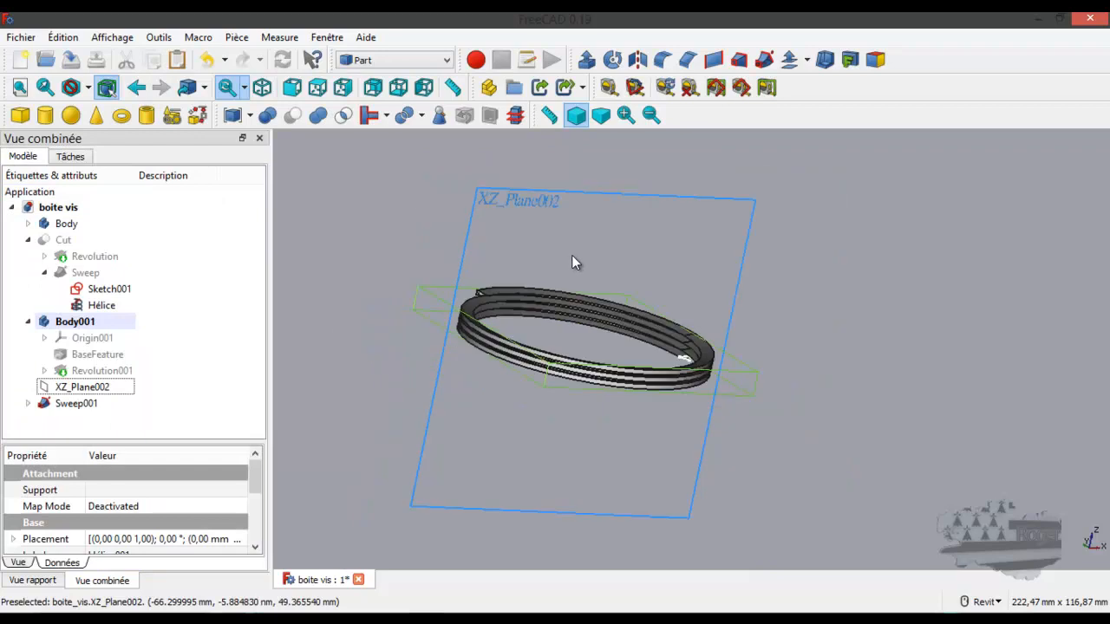
click(84, 373)
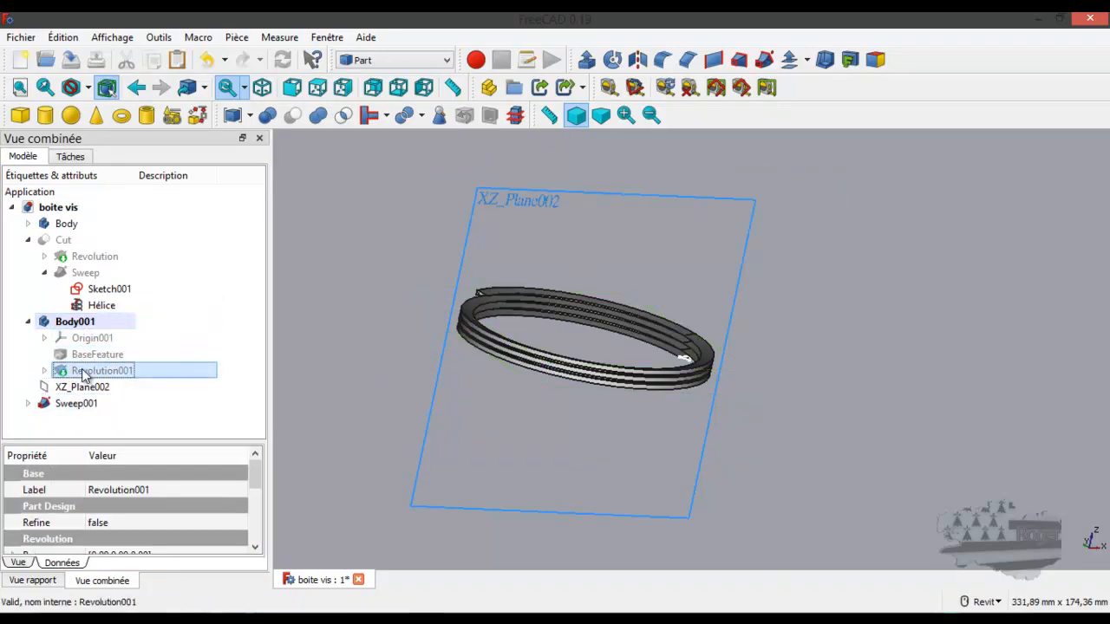
key(space)
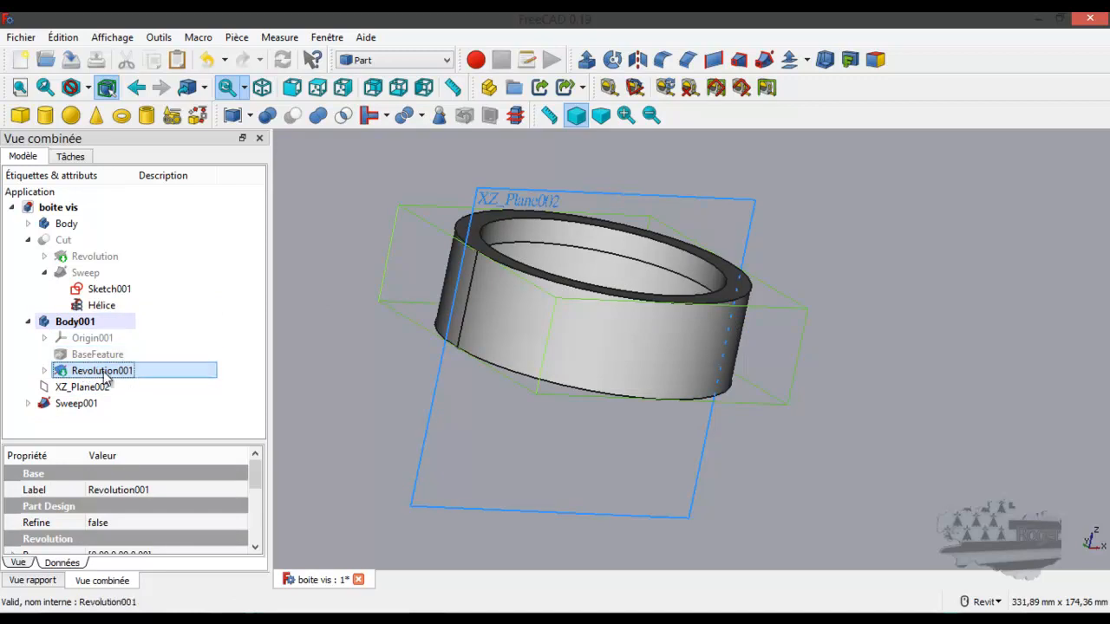
click(85, 87)
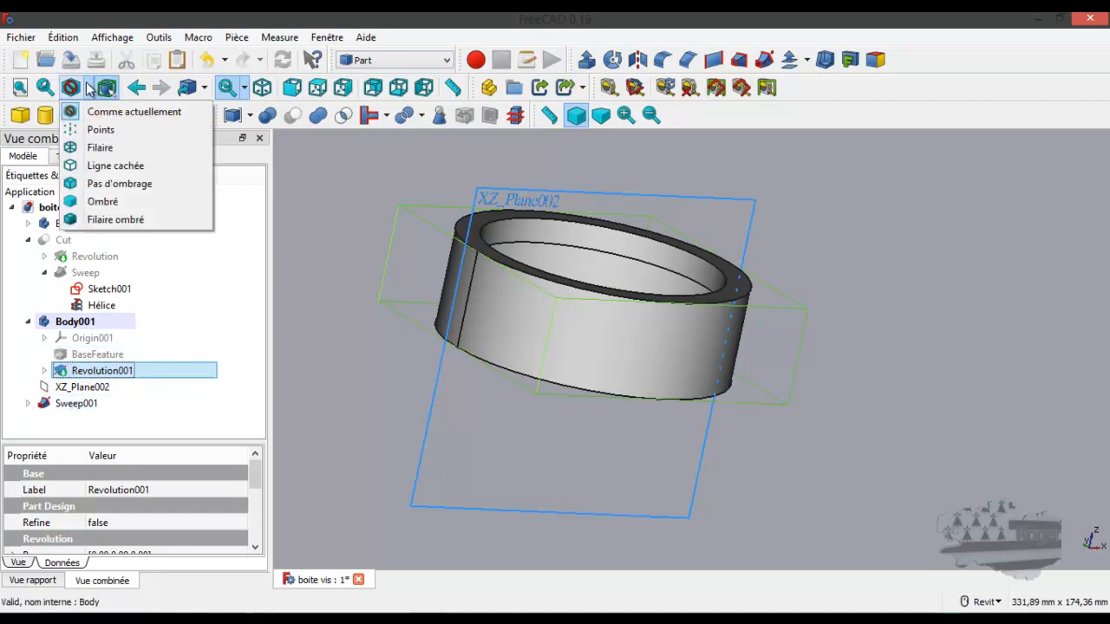
click(96, 152)
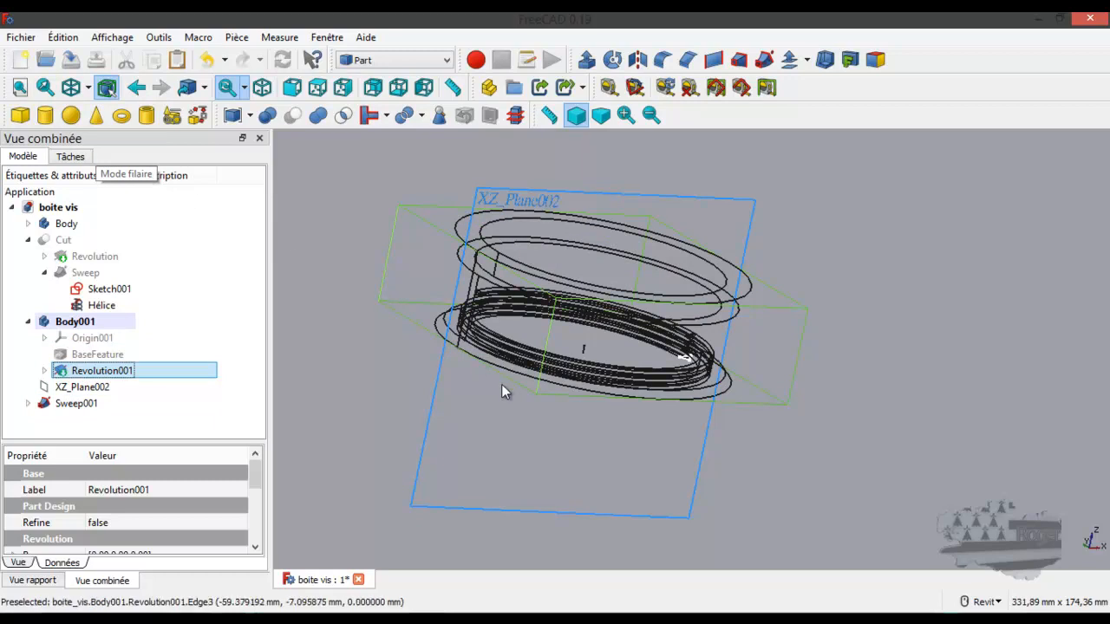
key(1)
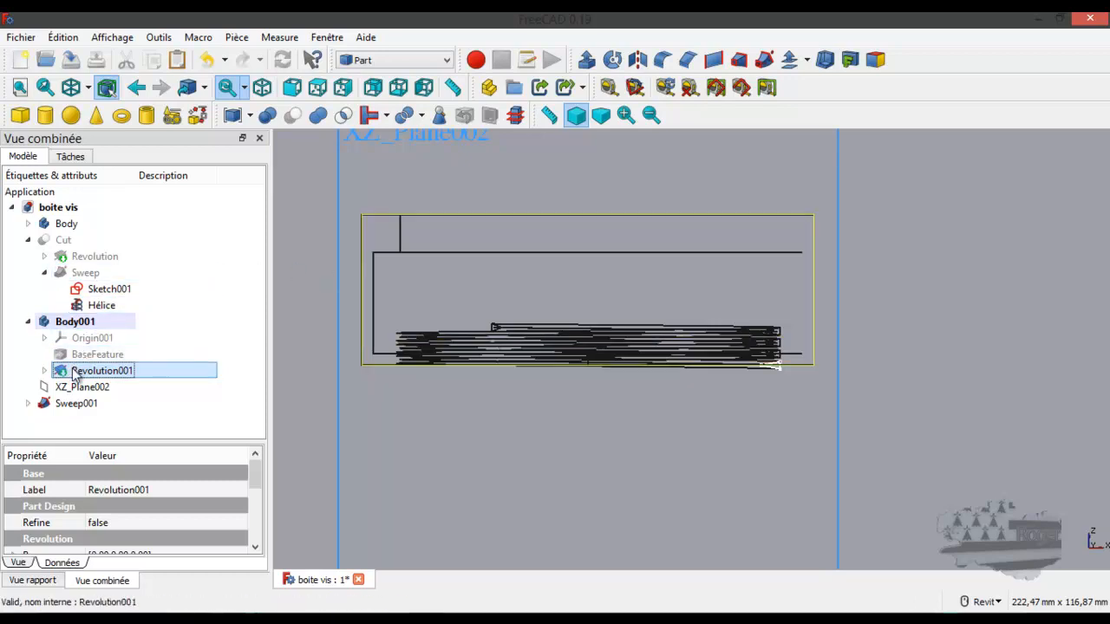
Transform Sweep001 straight up in 1 mm increments until the thread spans the box's neck, between the inner shoulder and the top rim.
right_click(68, 411)
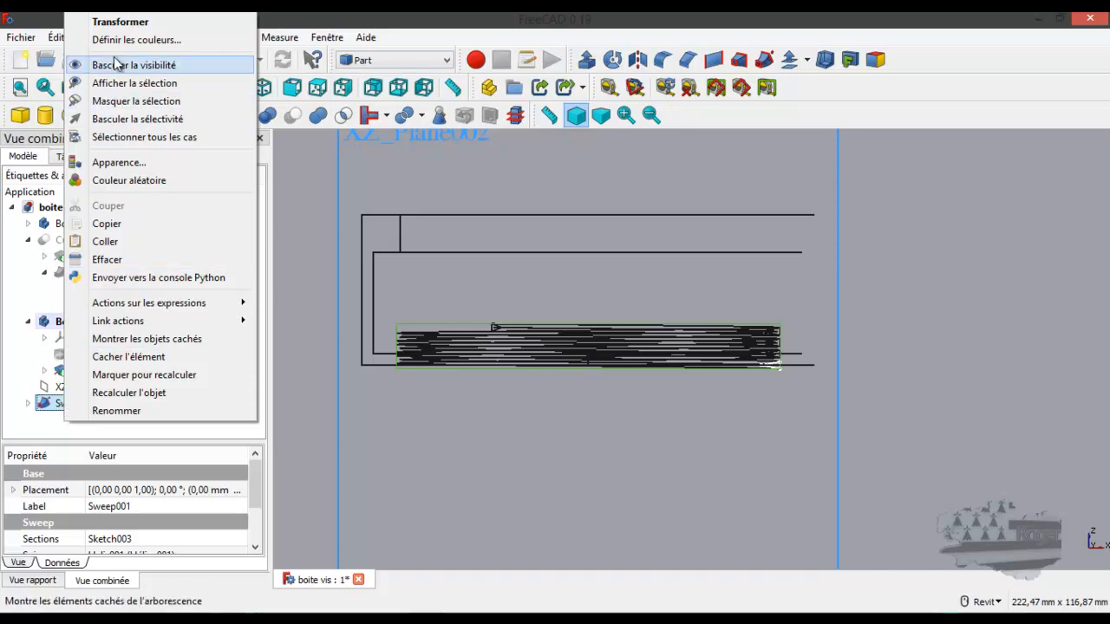
click(130, 23)
drag(593, 245, 591, 136)
scroll(476, 218, up, 6)
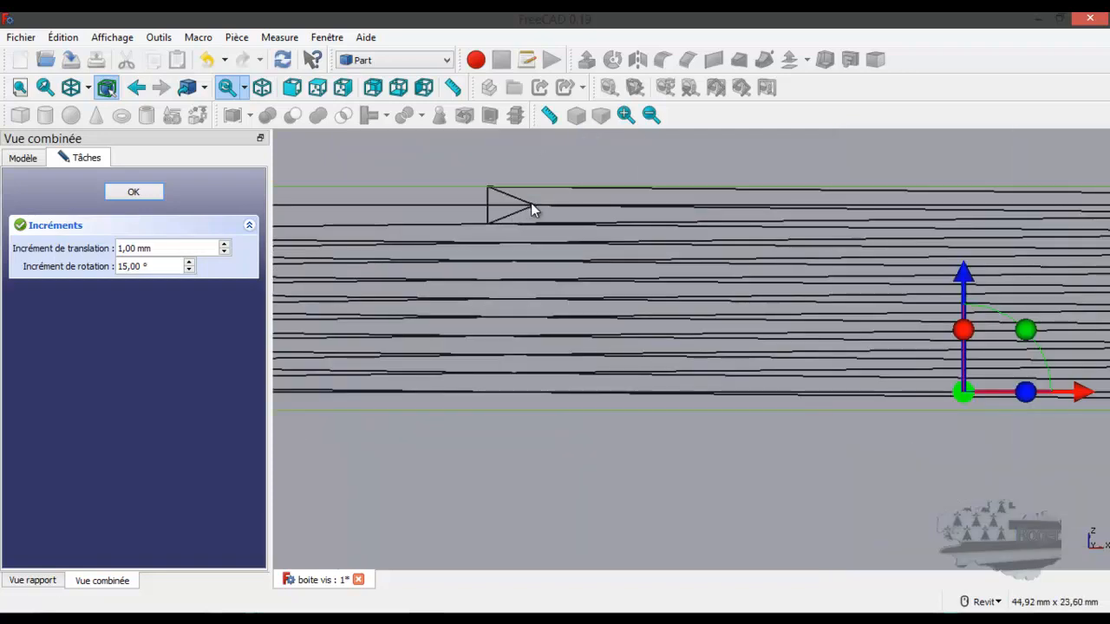
scroll(531, 208, down, 5)
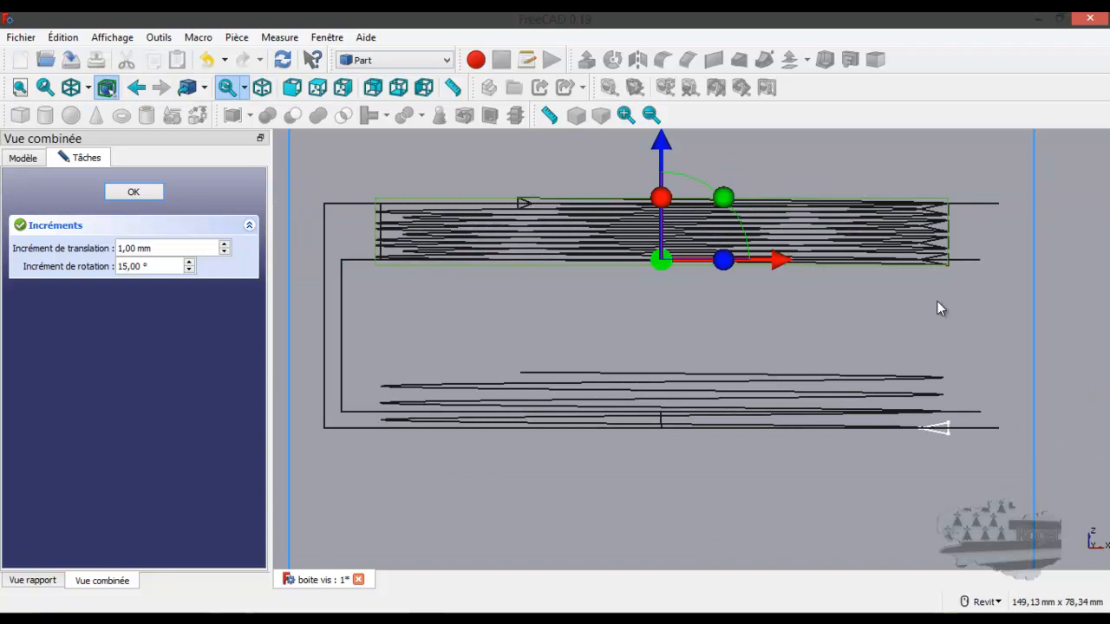
scroll(595, 258, up, 2)
scroll(621, 258, down, 2)
drag(670, 148, 672, 141)
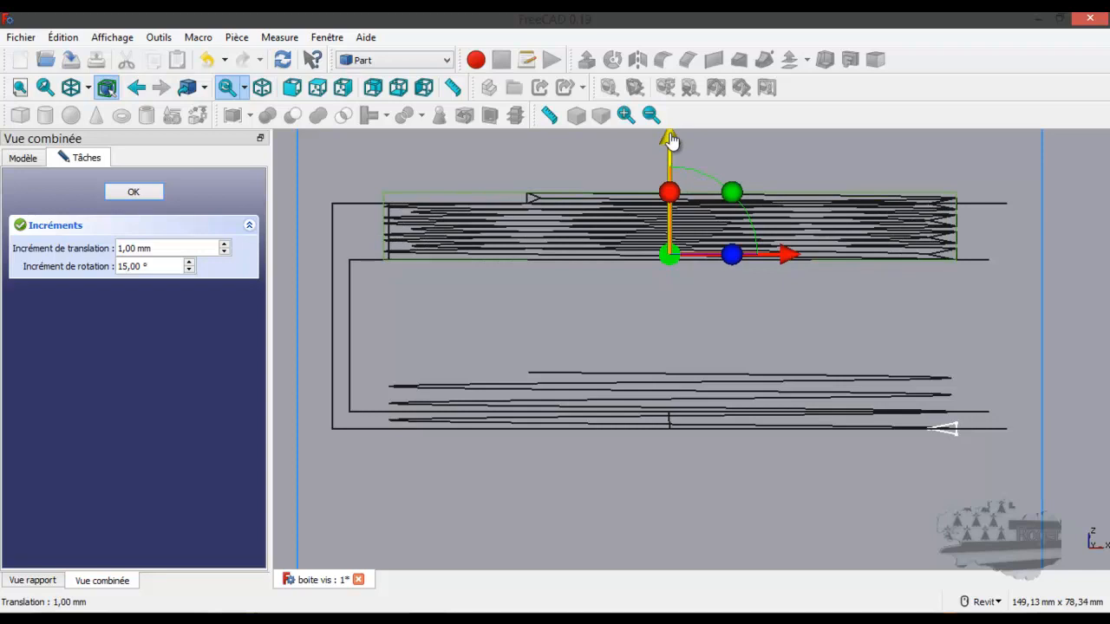
drag(672, 141, 673, 144)
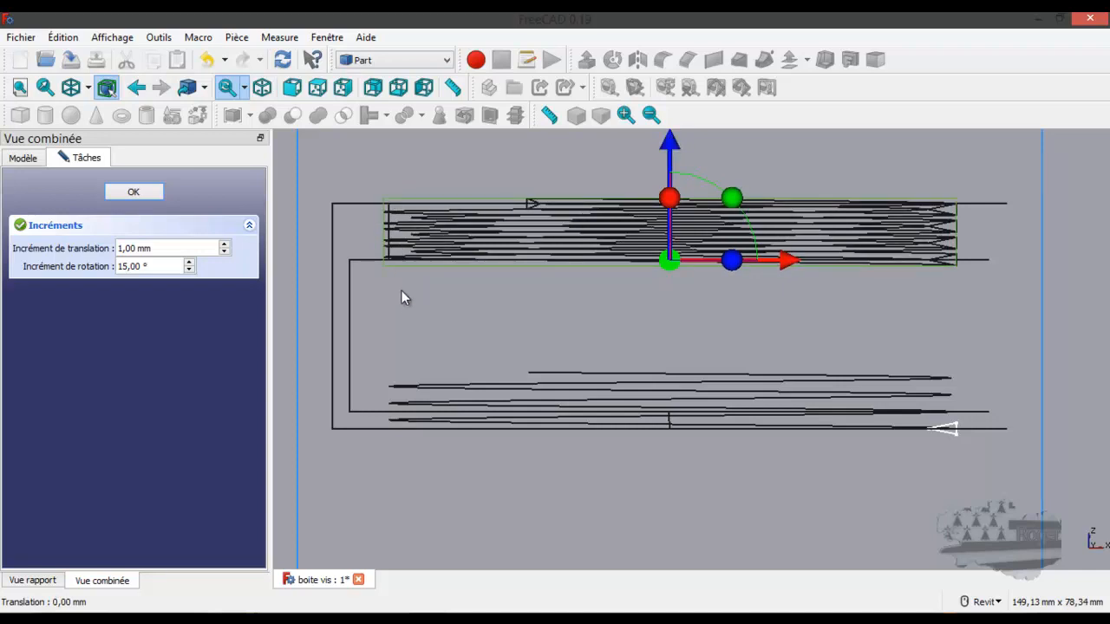
click(143, 193)
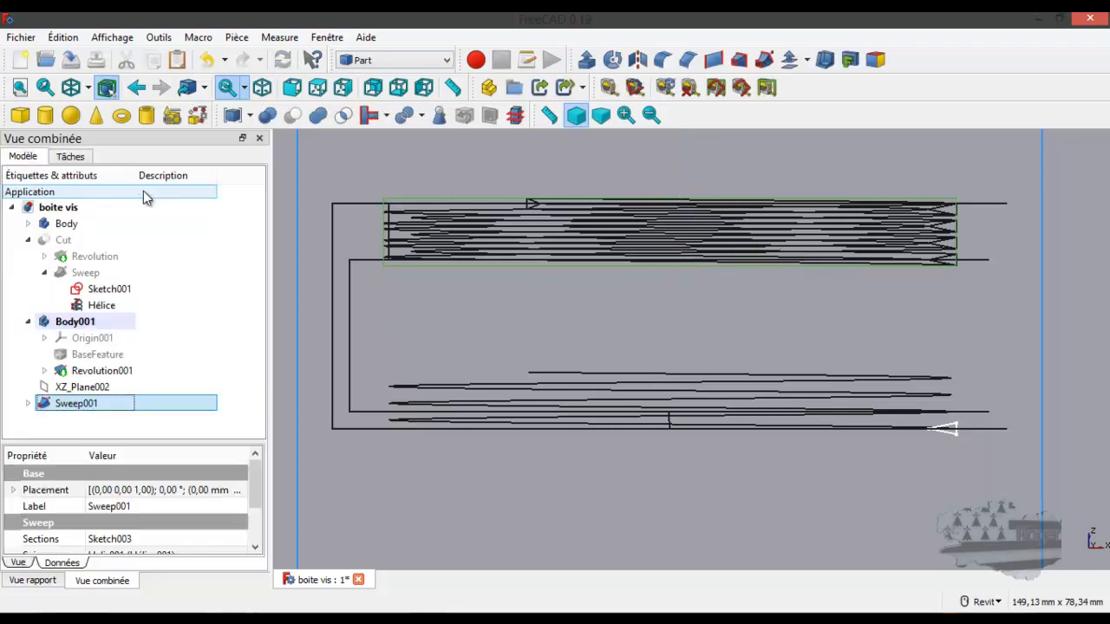
Display the model as shaded with edges (Filaire ombré) and examine how the thread sits inside the box's neck.
click(86, 90)
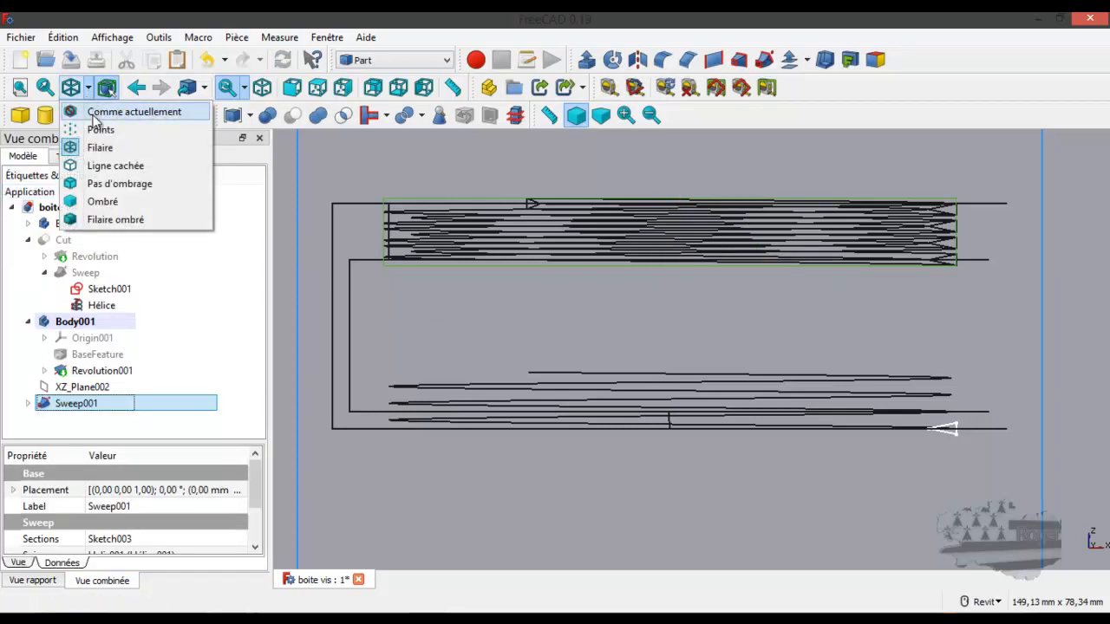
click(113, 219)
shift+middle_drag(505, 318, 511, 343)
scroll(512, 342, down, 2)
scroll(565, 231, up, 4)
middle_drag(564, 230, 684, 297)
shift+middle_drag(742, 319, 838, 374)
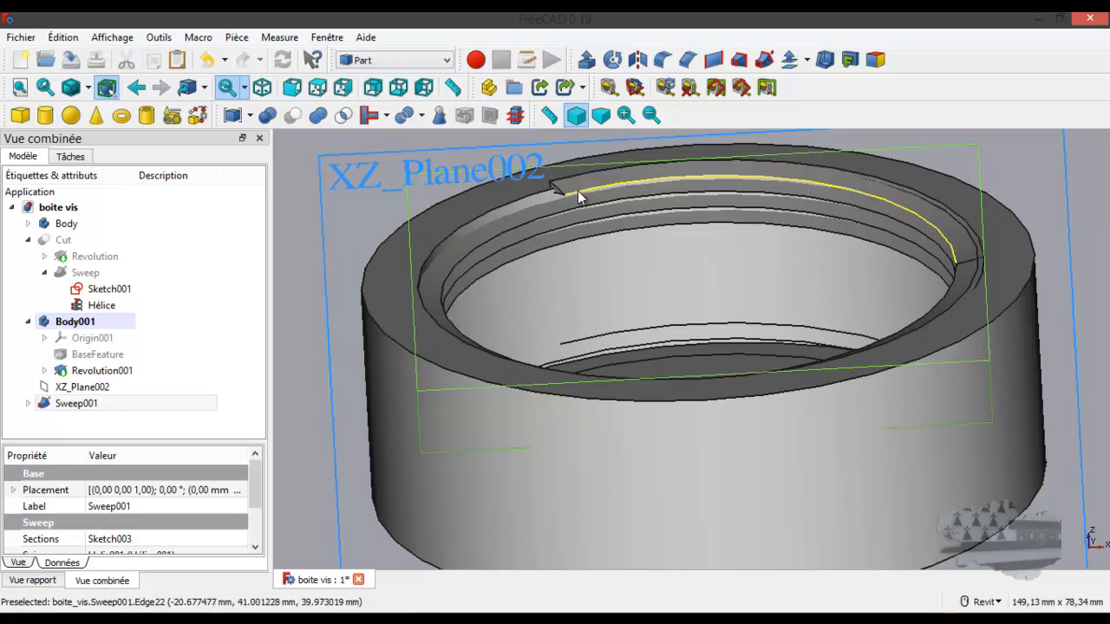
Show the lid's Cut object again and examine the ends of its thread up close.
click(63, 240)
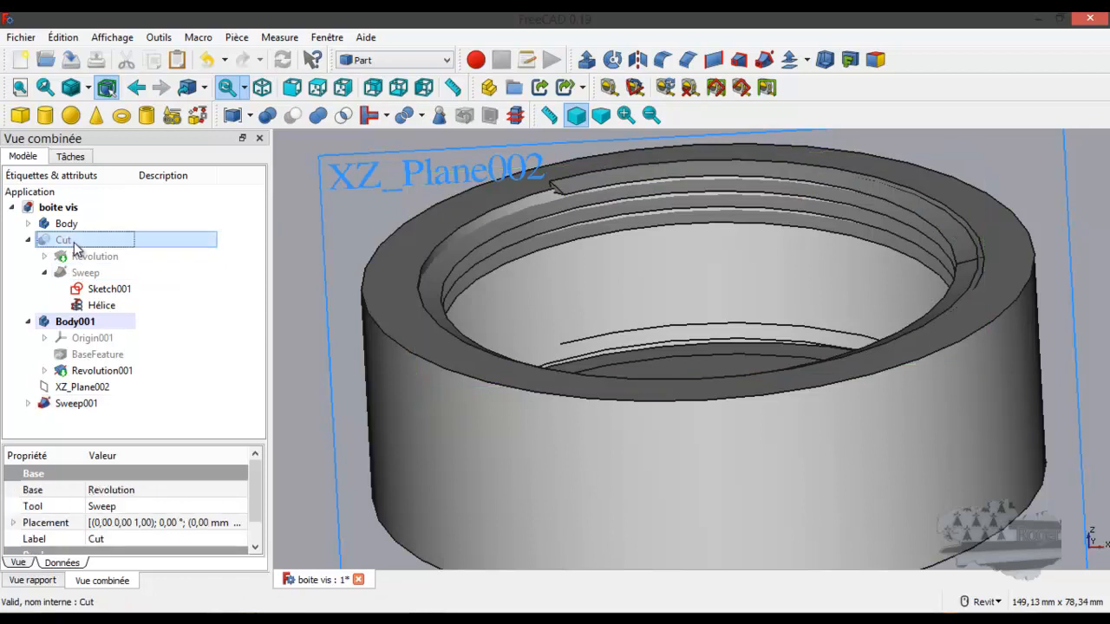
key(space)
shift+middle_drag(587, 292, 463, 271)
scroll(413, 228, up, 6)
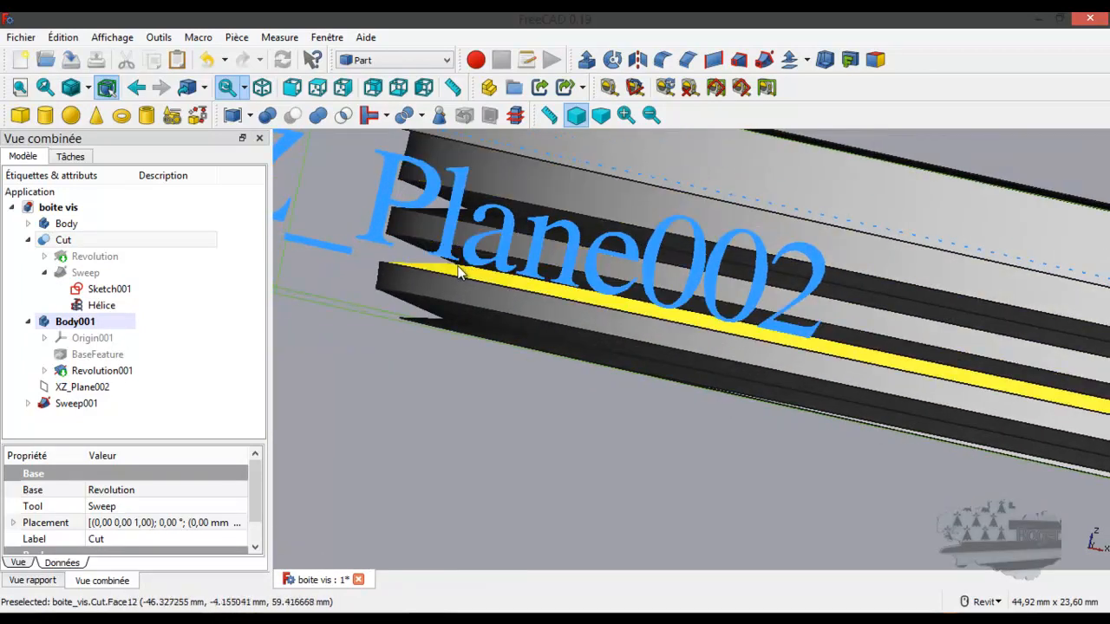
scroll(459, 272, up, 2)
scroll(460, 272, up, 3)
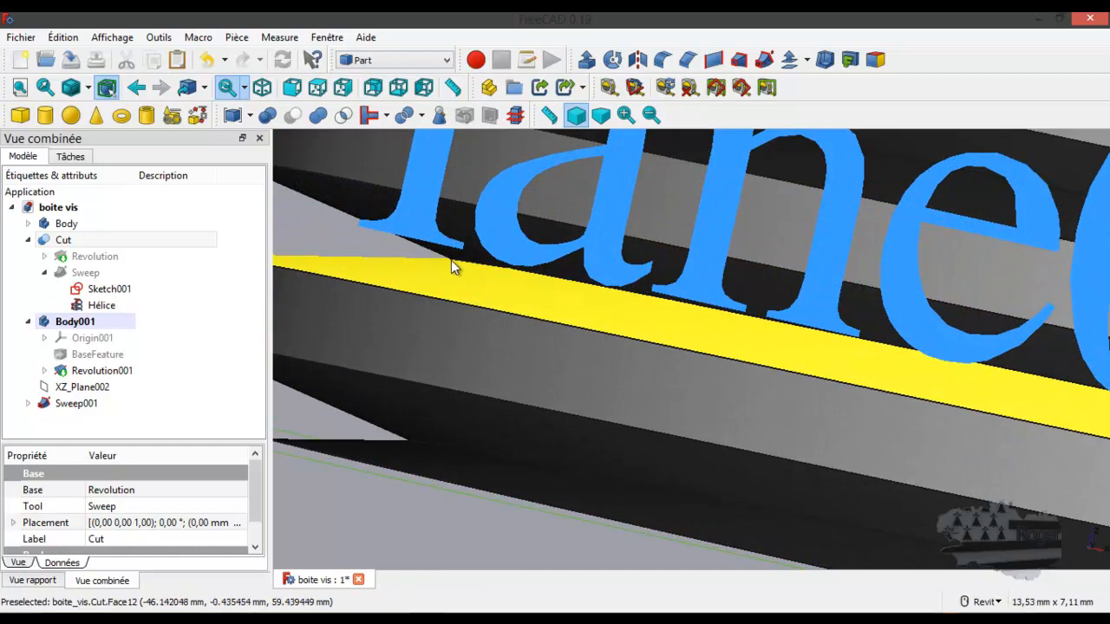
shift+middle_drag(452, 264, 448, 257)
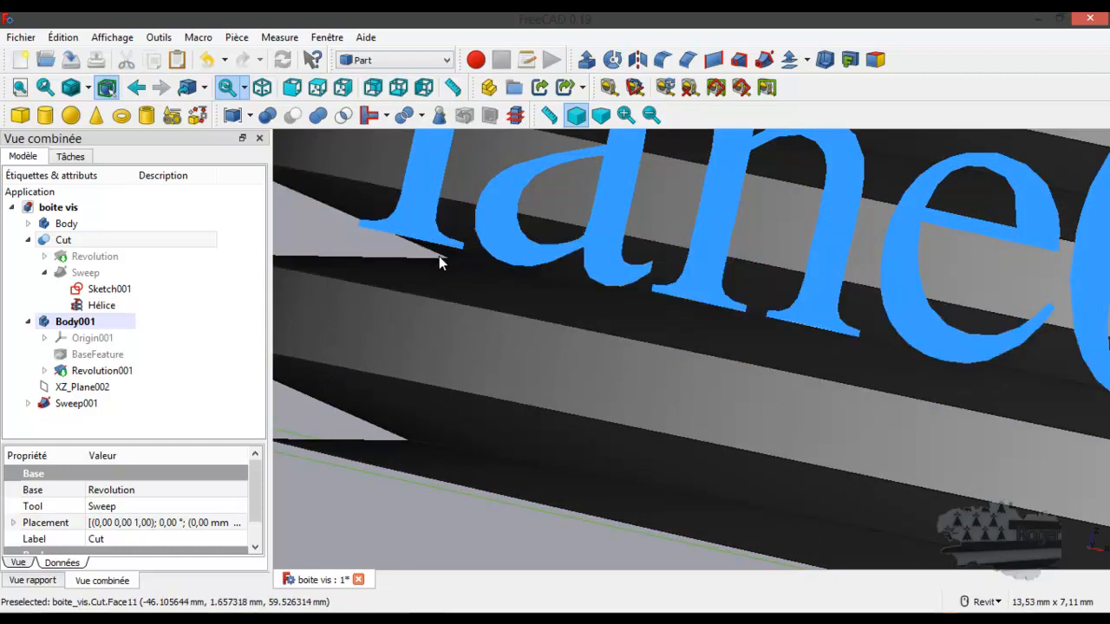
scroll(453, 259, down, 6)
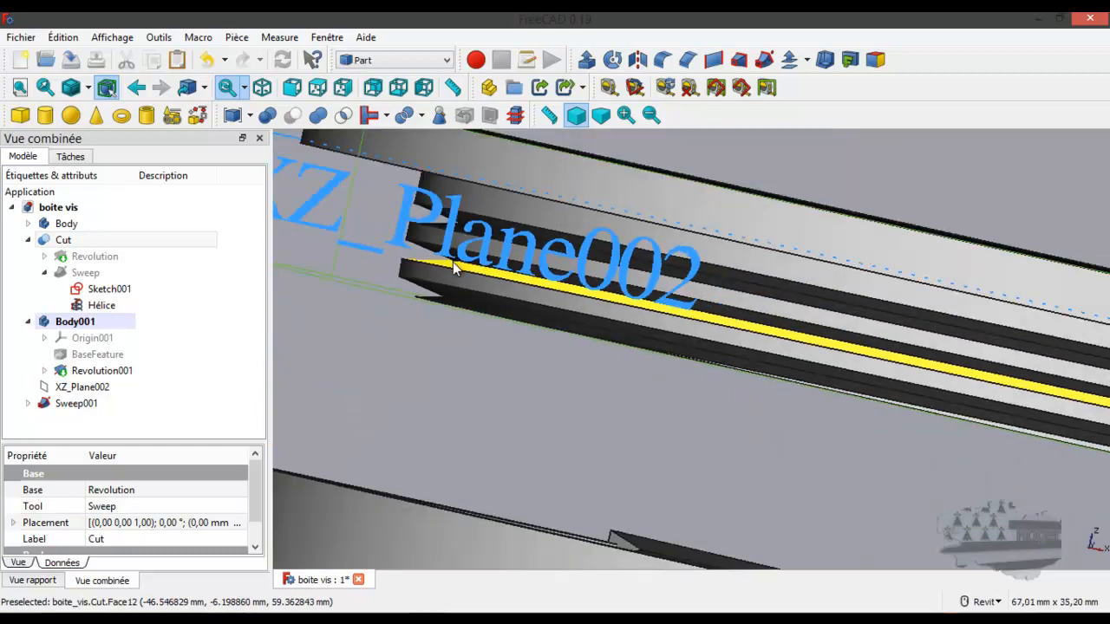
shift+middle_drag(533, 315, 515, 347)
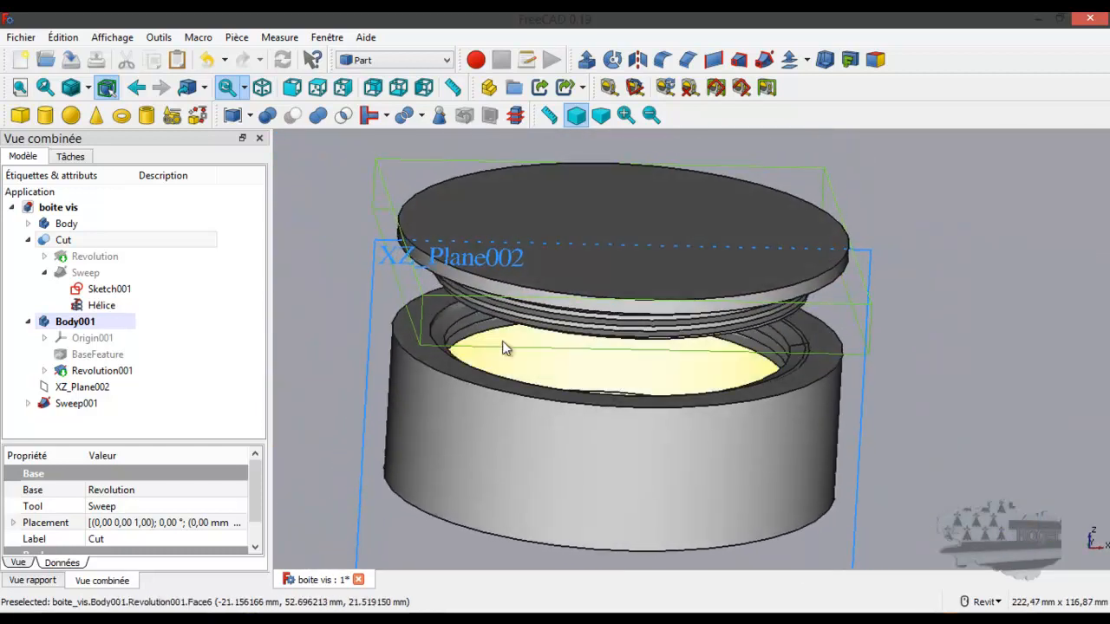
Hide XZ_Plane002 to leave the lid and box unobstructed.
click(86, 388)
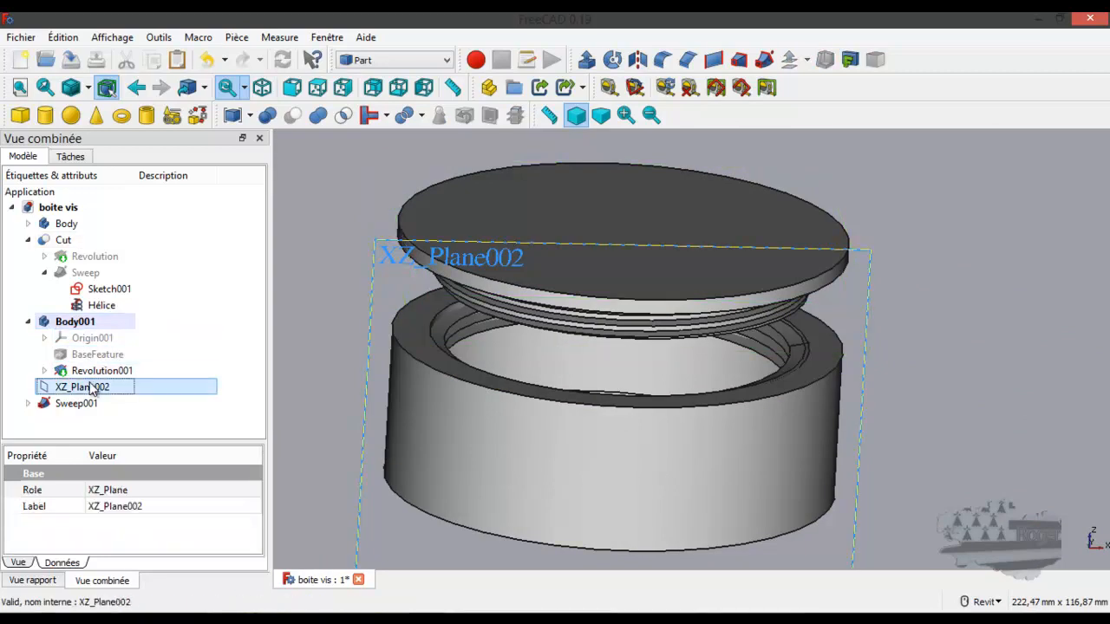
key(space)
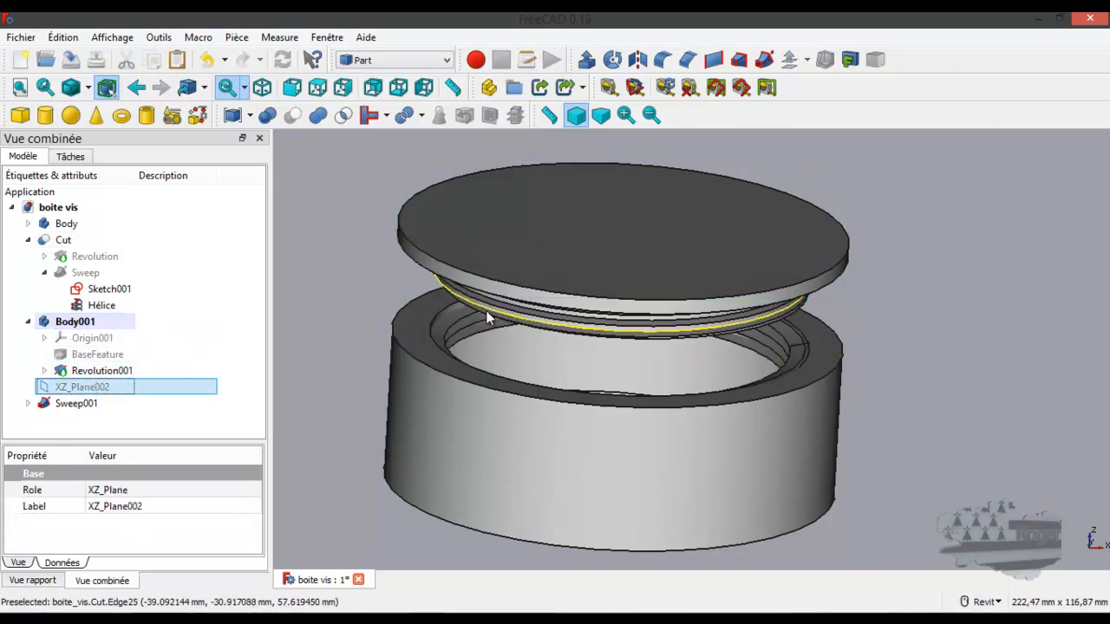
scroll(484, 313, up, 4)
scroll(484, 319, down, 4)
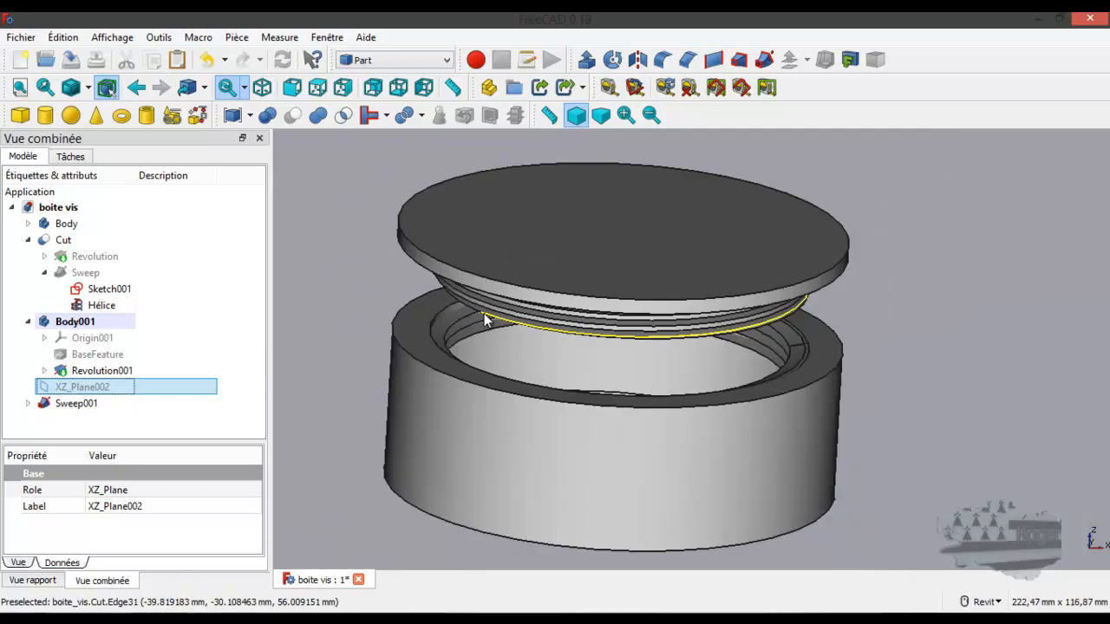
Add a cylinder primitive and display the model in wireframe (Filaire) from the front.
click(47, 116)
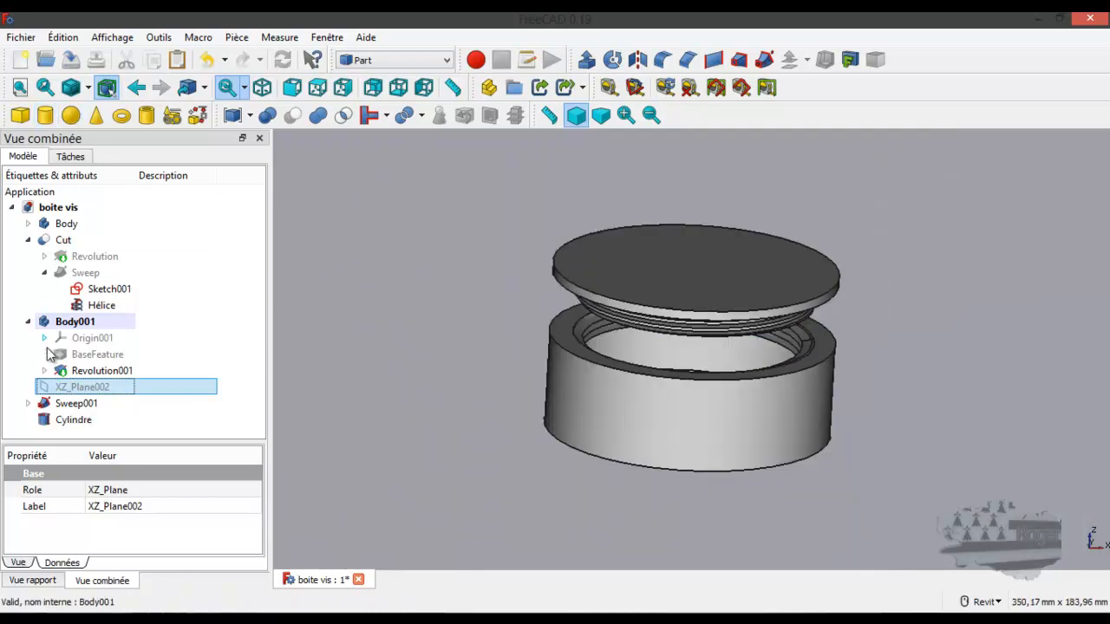
click(73, 422)
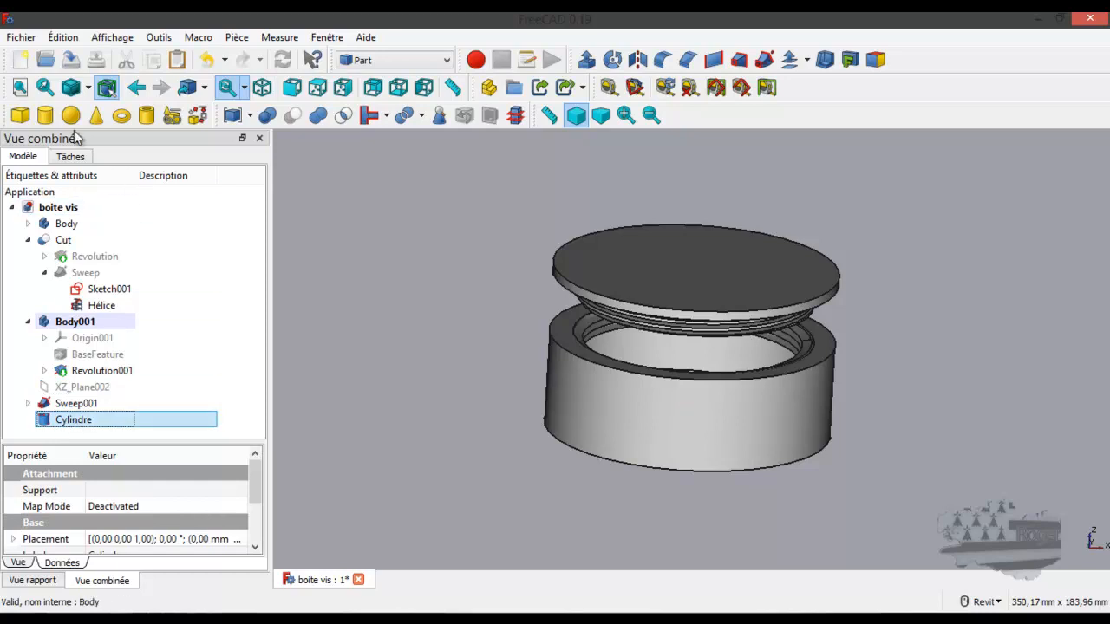
click(97, 86)
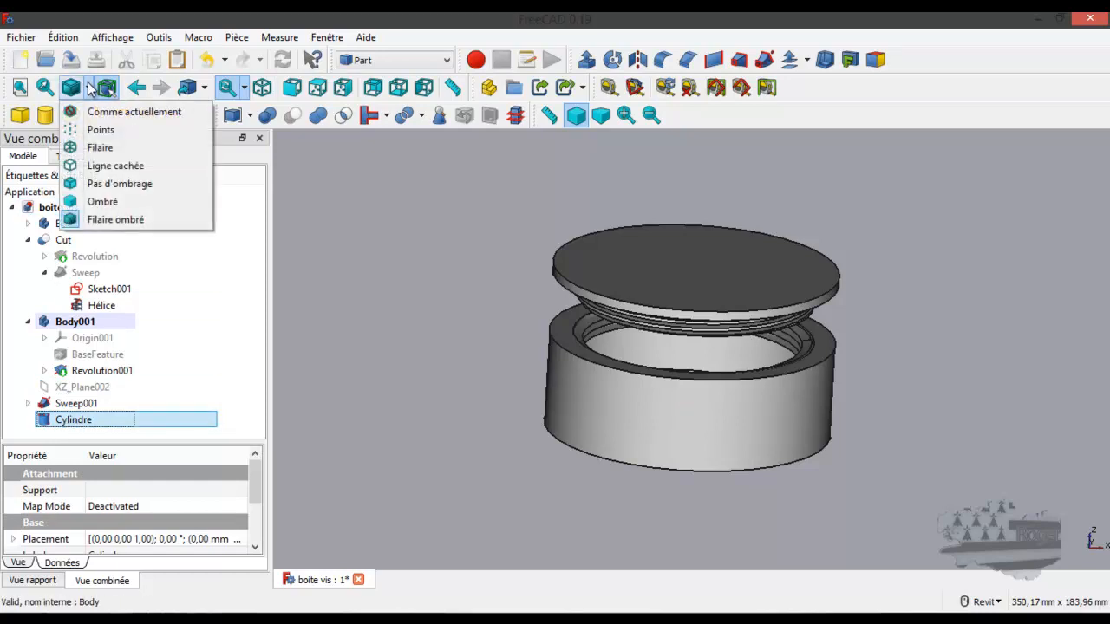
click(92, 147)
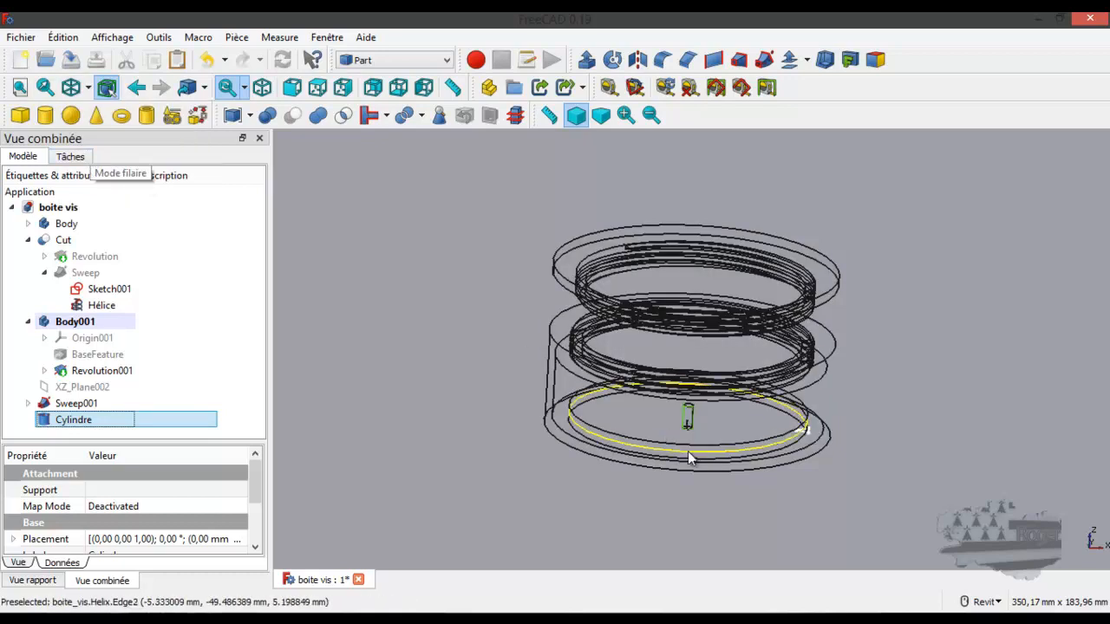
key(1)
scroll(741, 395, up, 3)
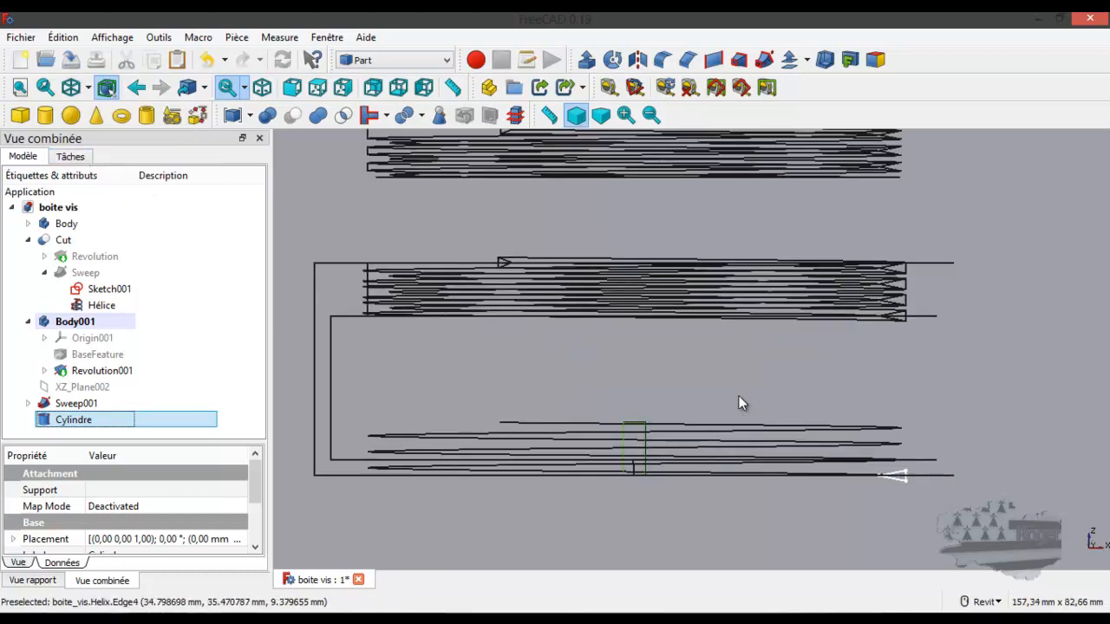
Transform Cylindre straight up by 40 mm so its base sits at the box's top rim.
right_click(77, 422)
click(139, 40)
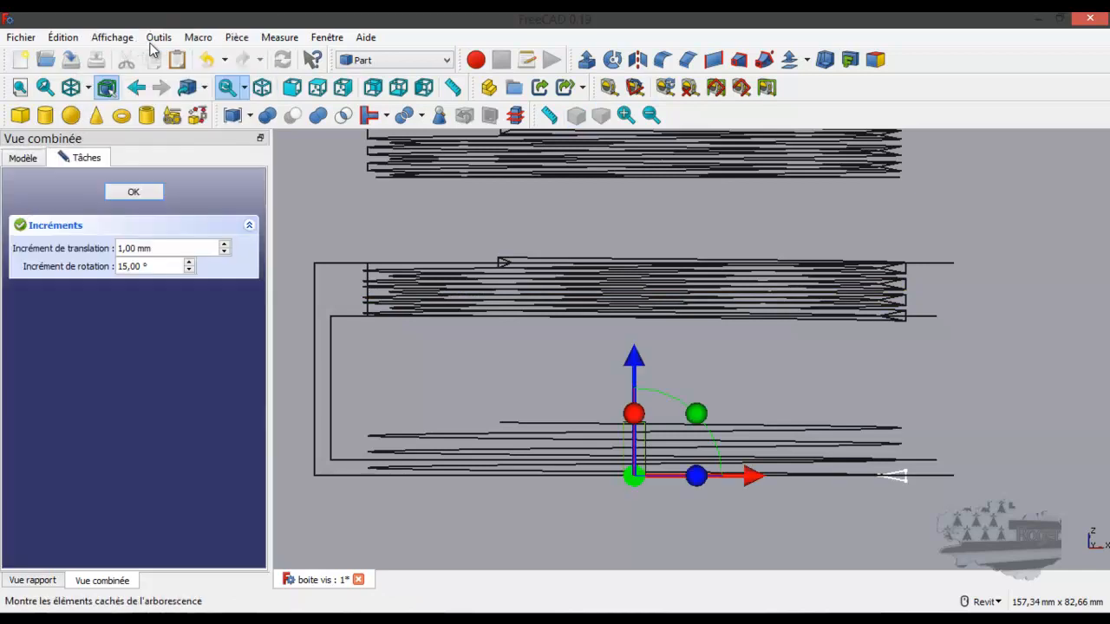
drag(632, 362, 637, 157)
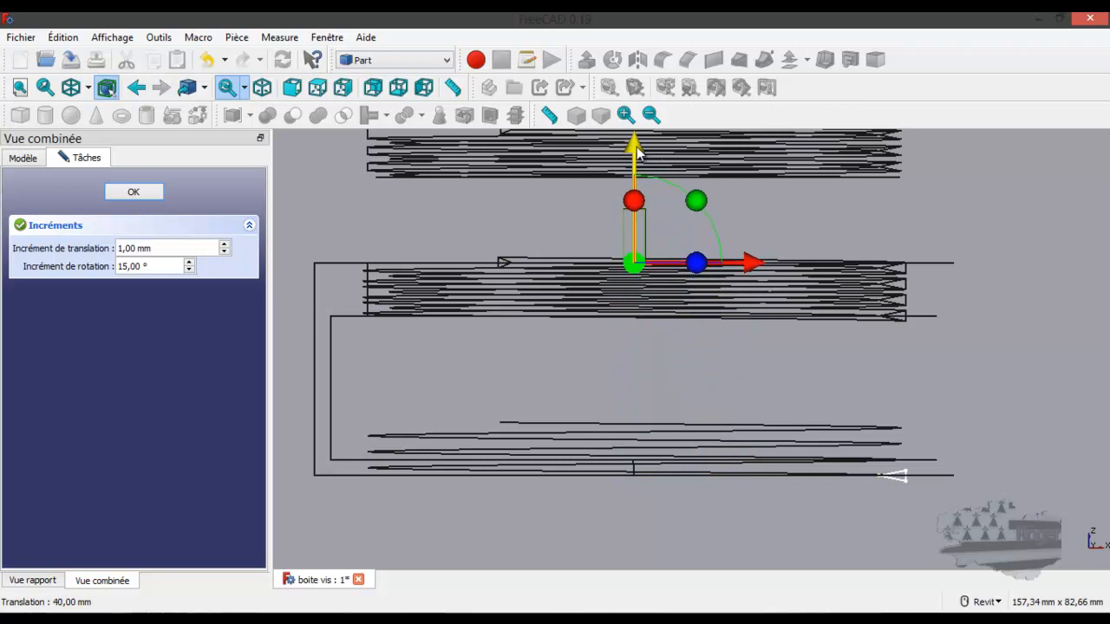
click(127, 193)
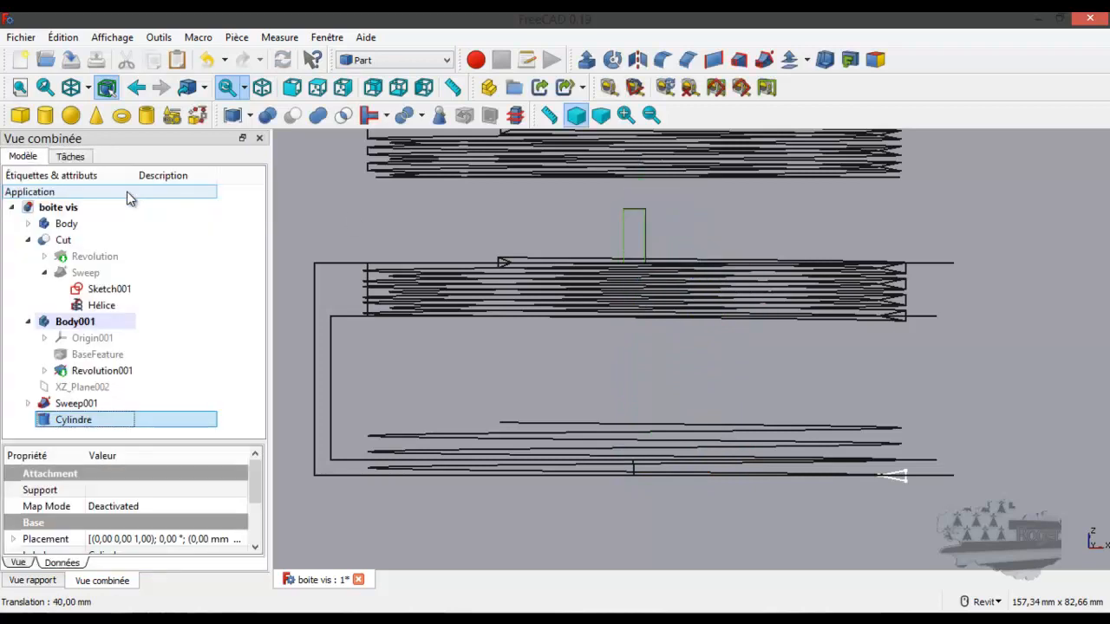
Hide the profile sketches and helices of both sweeps: Sketch003, Hélice001, Sketch001 and Hélice.
click(27, 403)
click(48, 409)
click(73, 420)
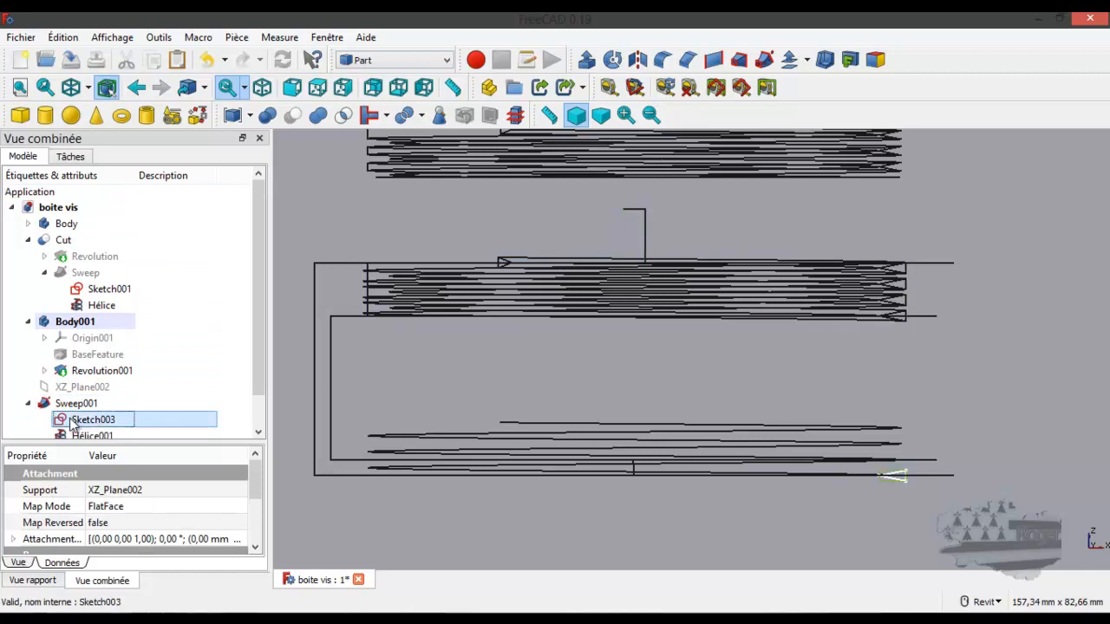
click(82, 435)
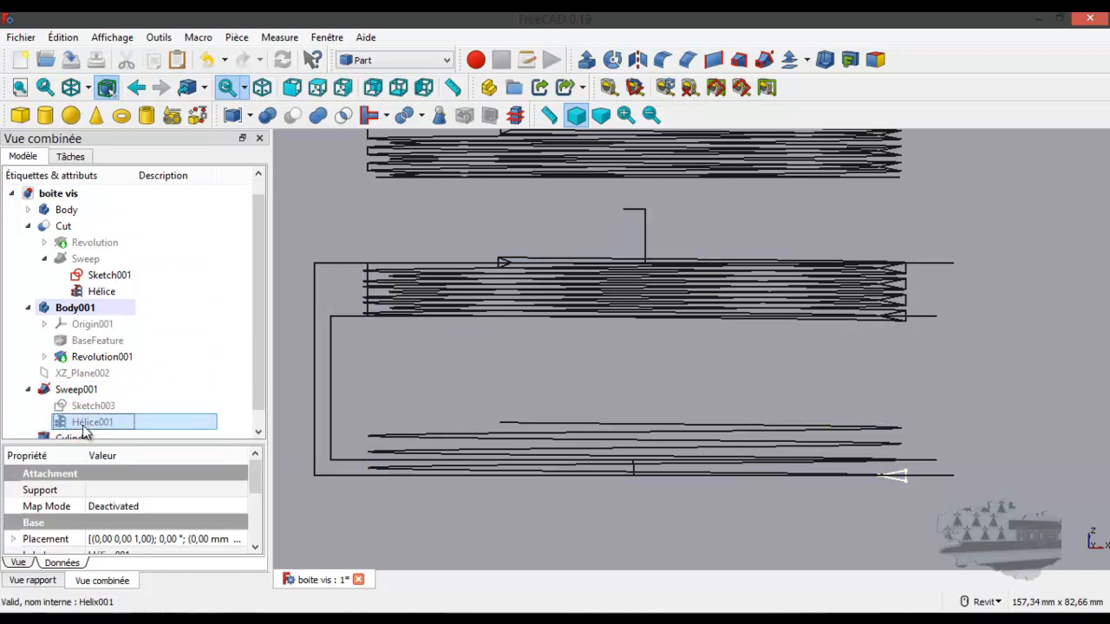
scroll(100, 422, down, 1)
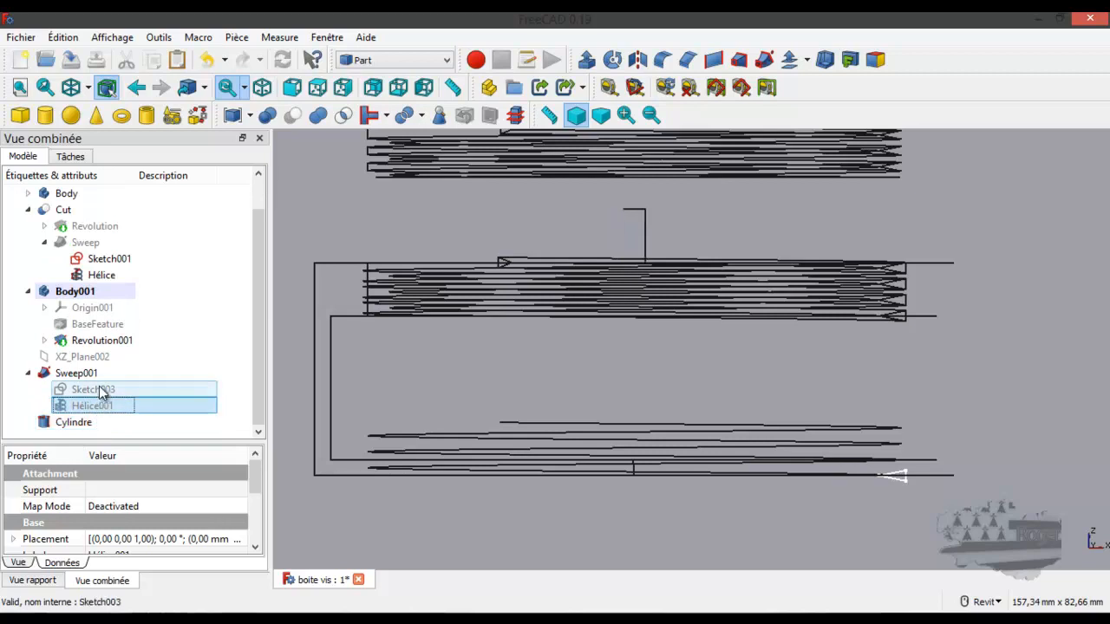
click(46, 341)
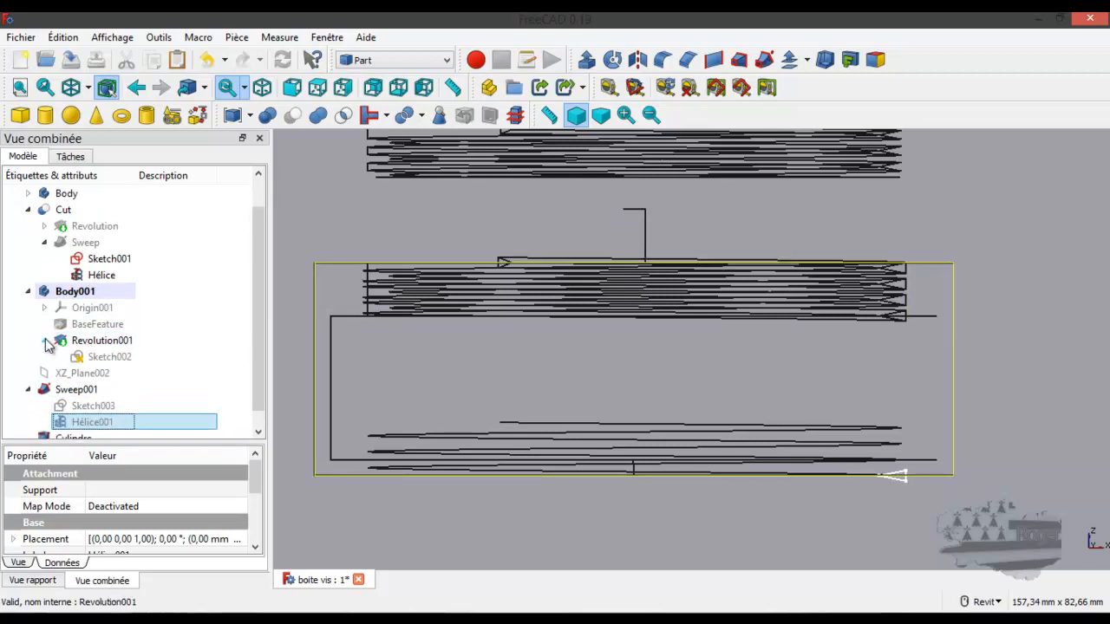
click(46, 340)
click(93, 260)
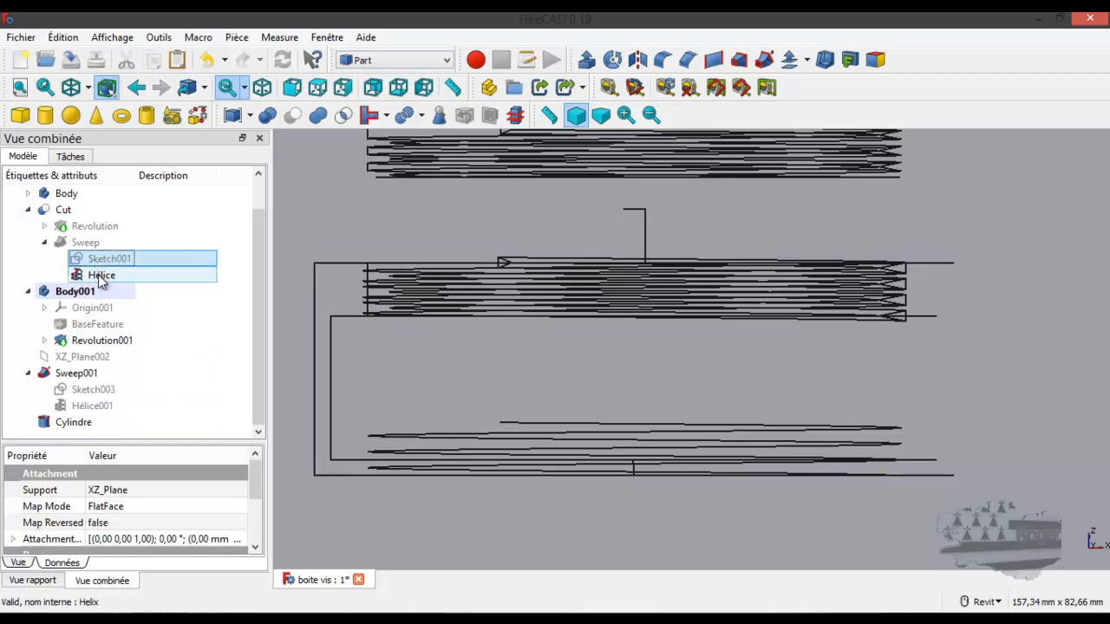
click(100, 276)
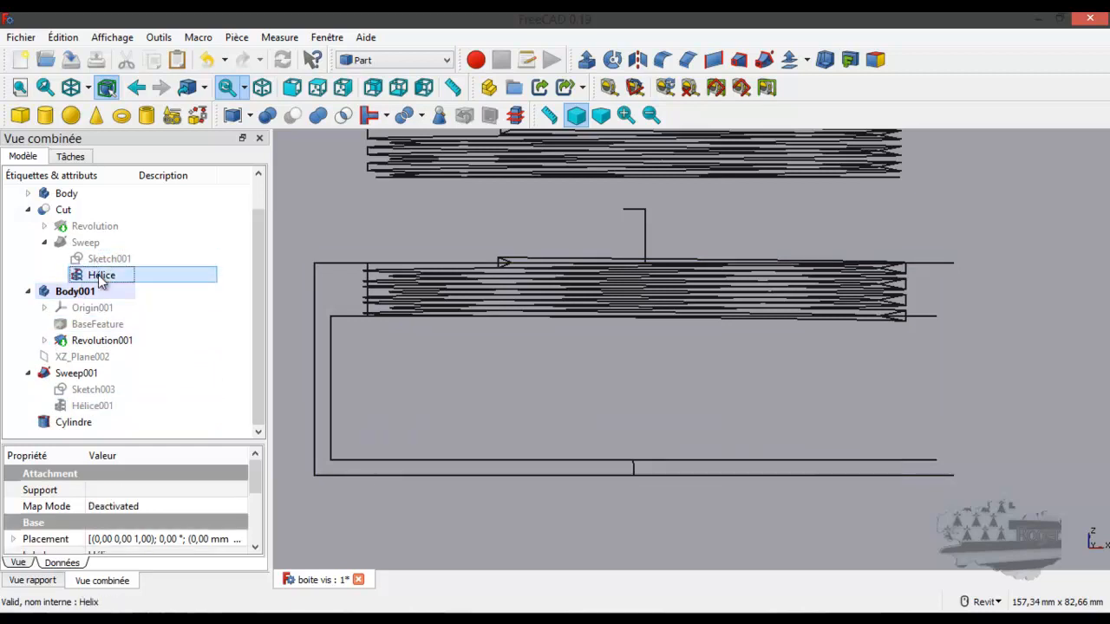
ctrl+click(81, 401)
click(84, 390)
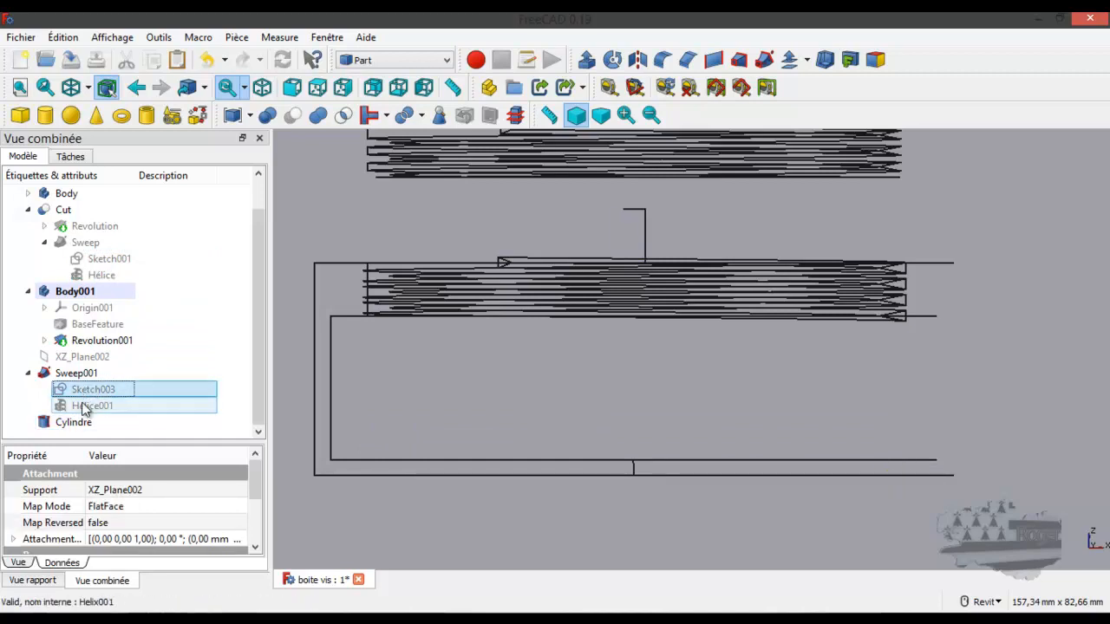
click(84, 405)
key(space)
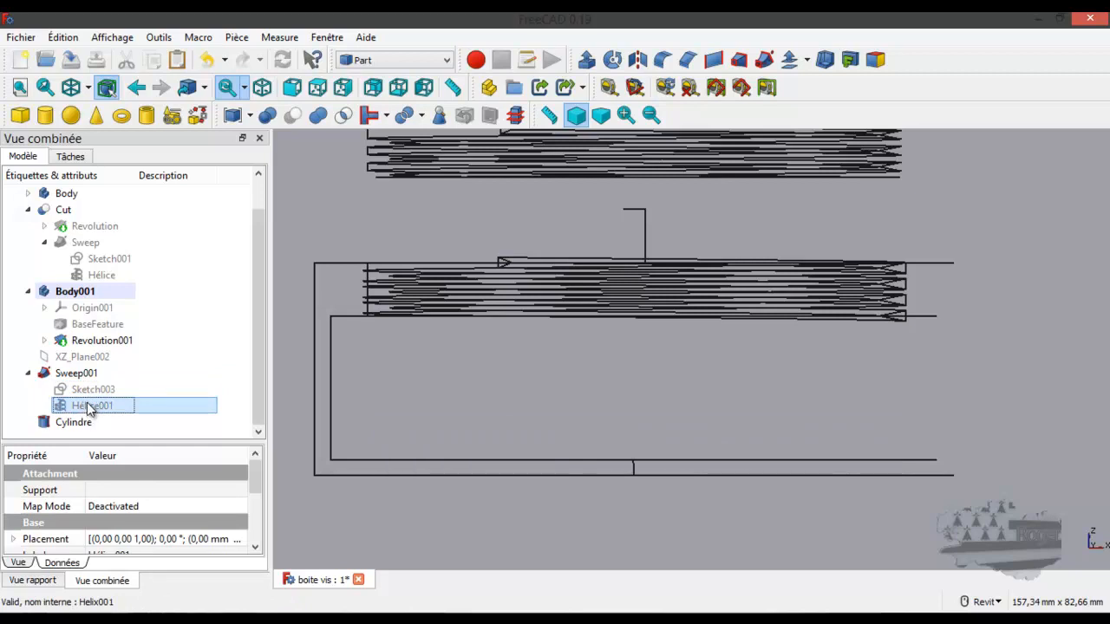
Collapse Cut and Body001 in the model tree, enlarge the property area, and set the radius of Cylindre to 52 mm.
scroll(595, 249, up, 2)
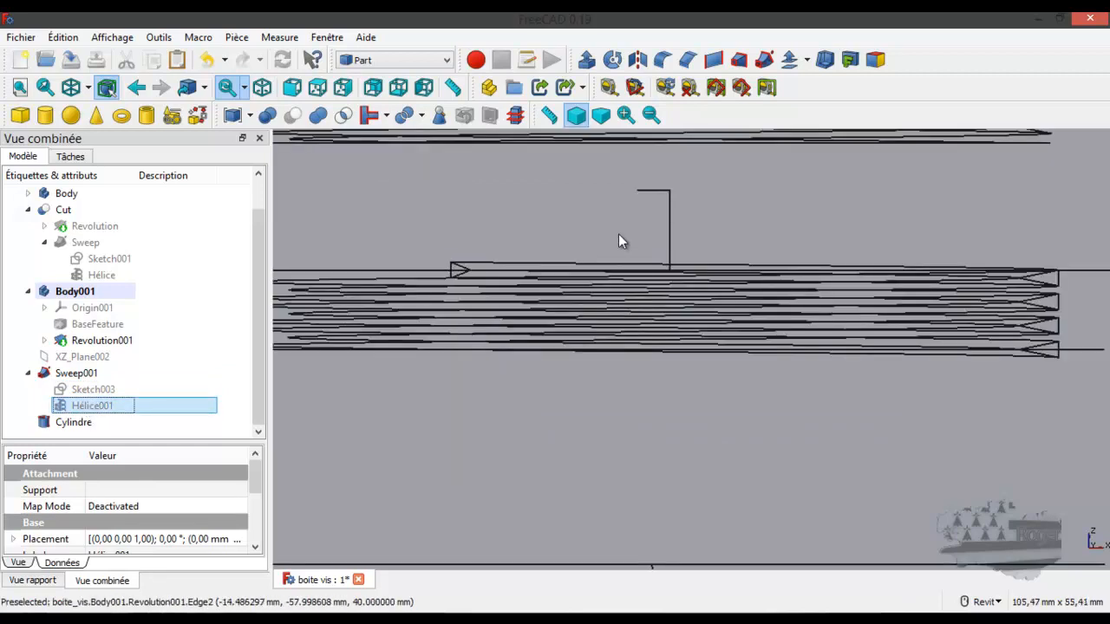
click(92, 423)
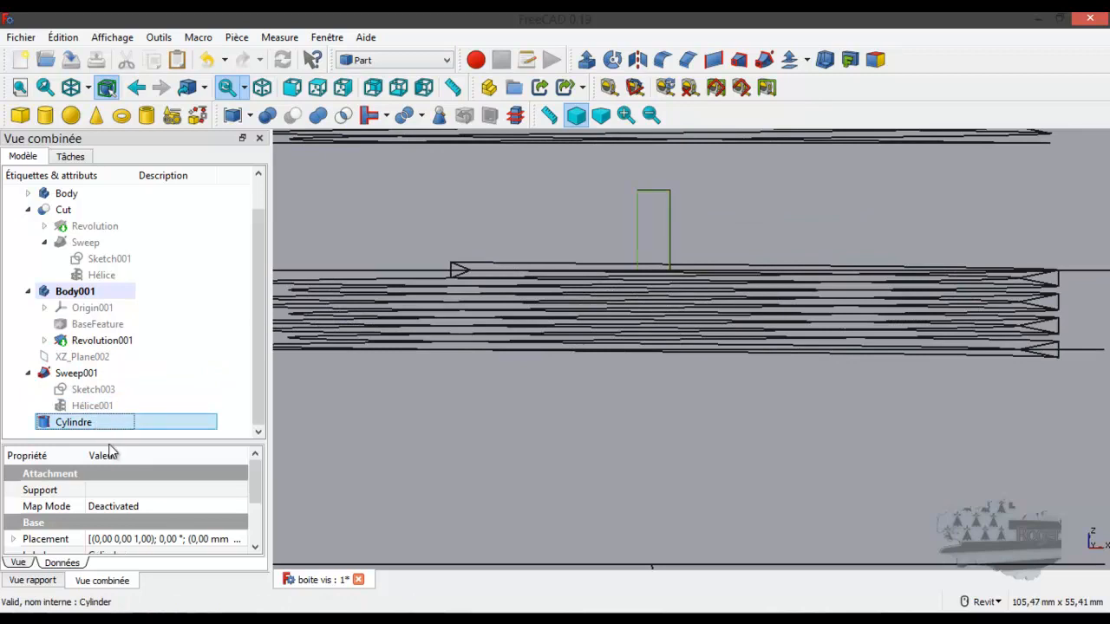
click(28, 211)
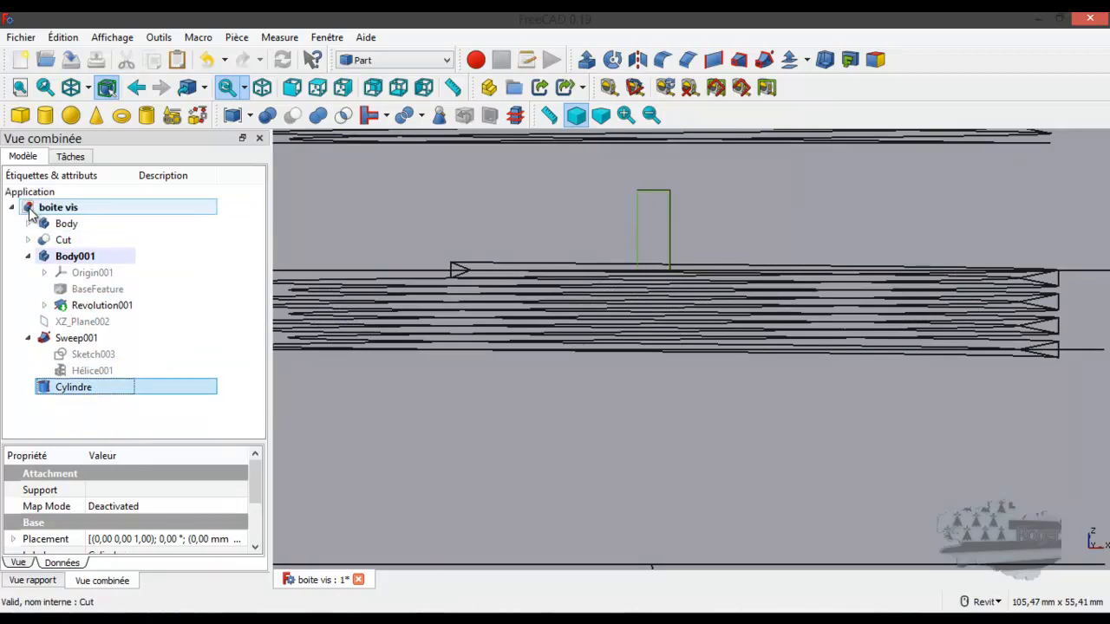
click(28, 256)
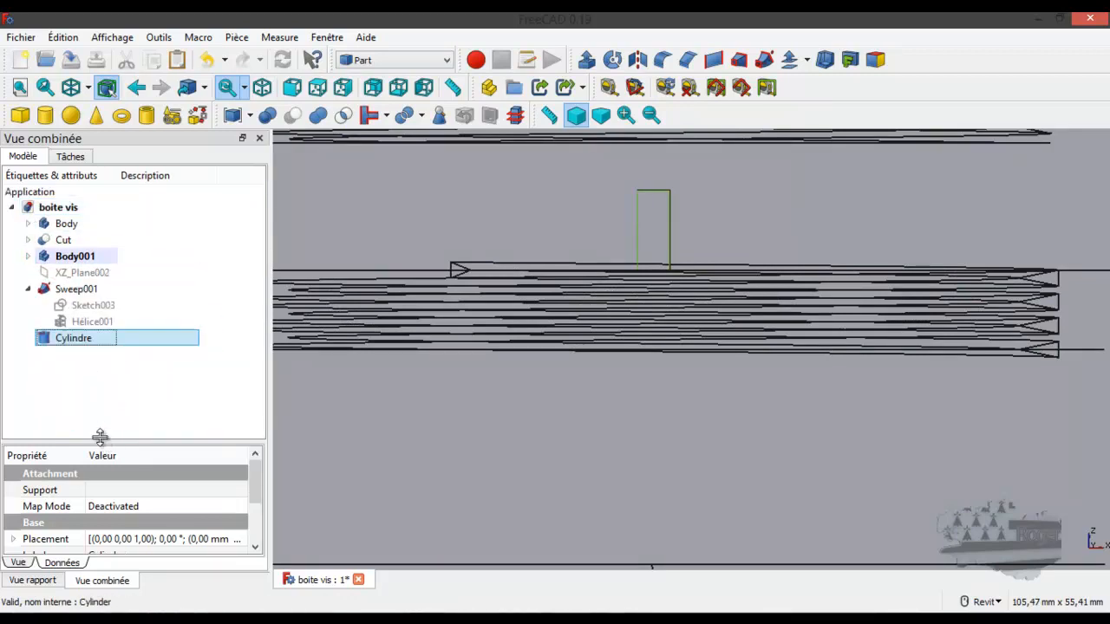
drag(102, 441, 111, 328)
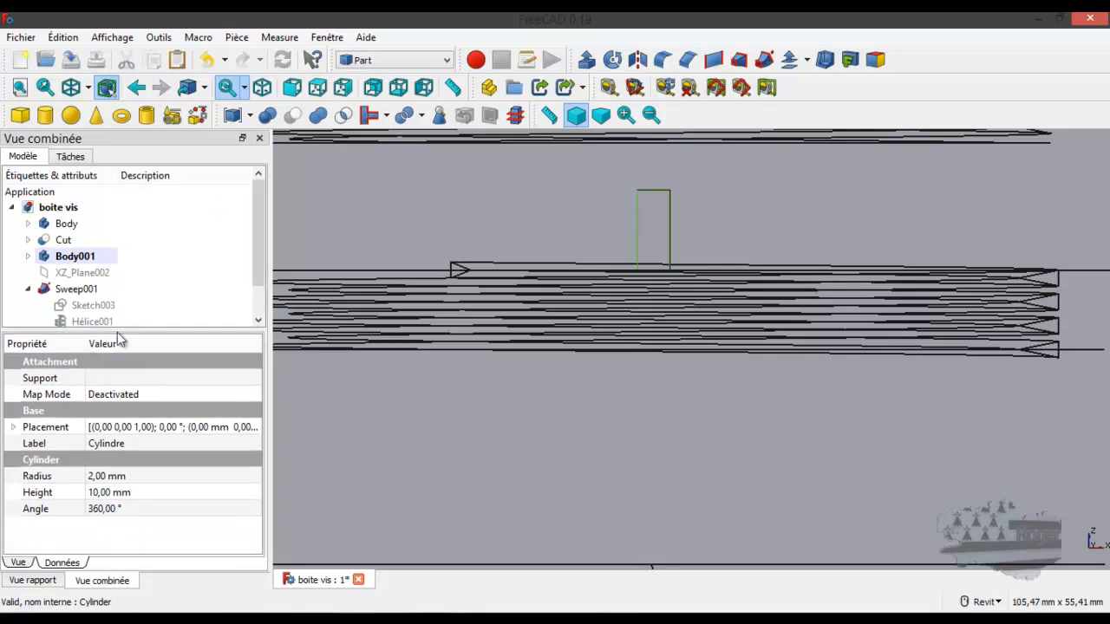
click(101, 478)
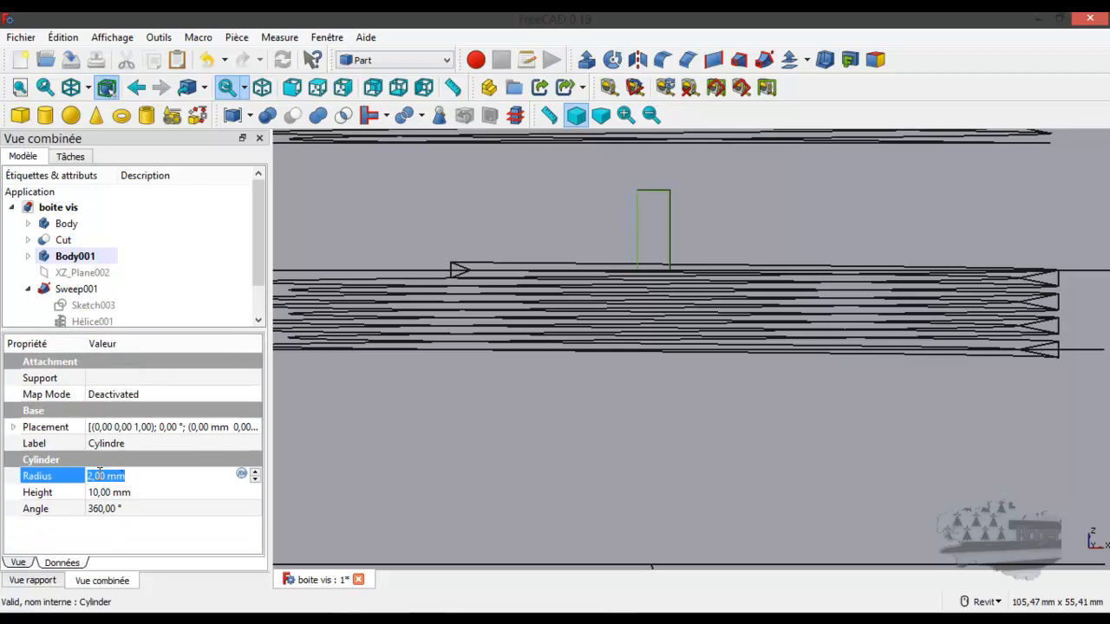
text(52)
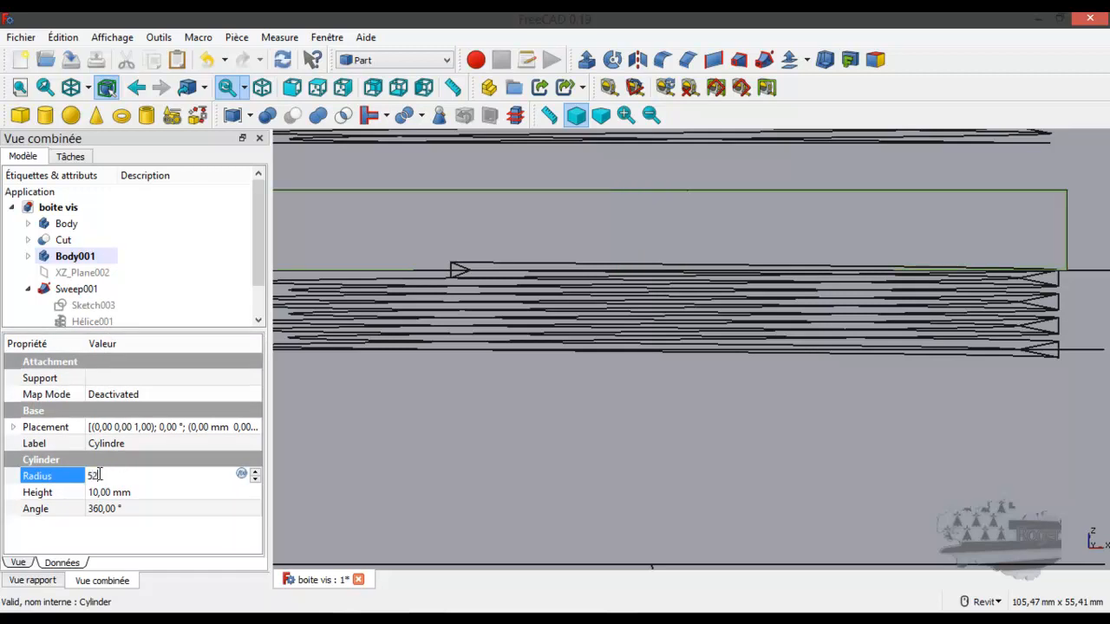
scroll(321, 477, down, 2)
scroll(413, 420, down, 2)
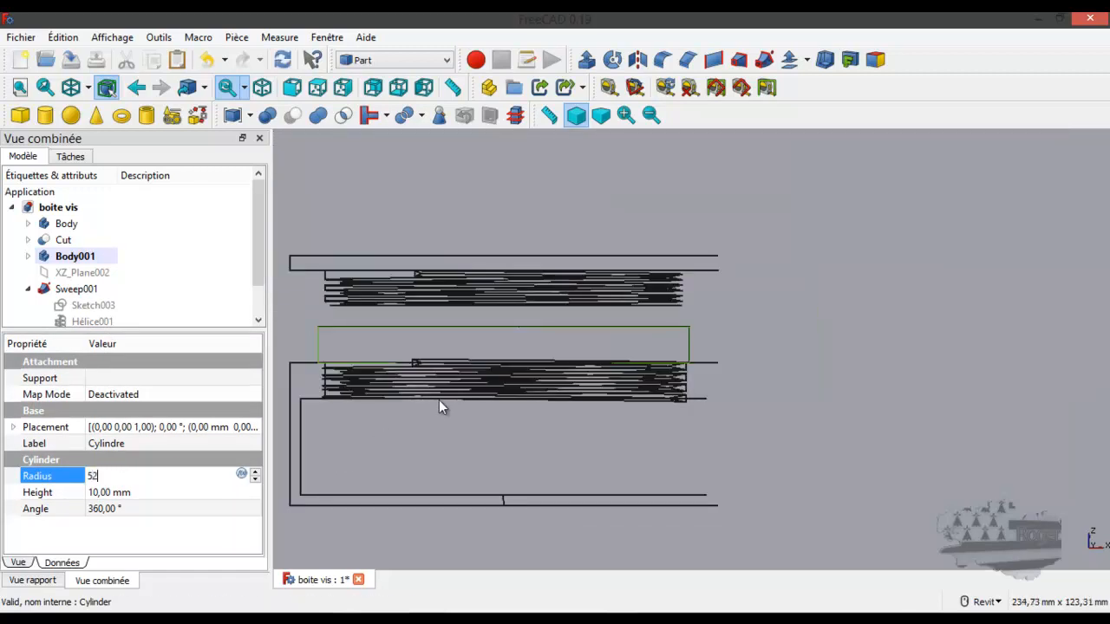
Set the radius of Cylindre to 48 mm and switch the model display to shaded with edges.
scroll(440, 398, up, 2)
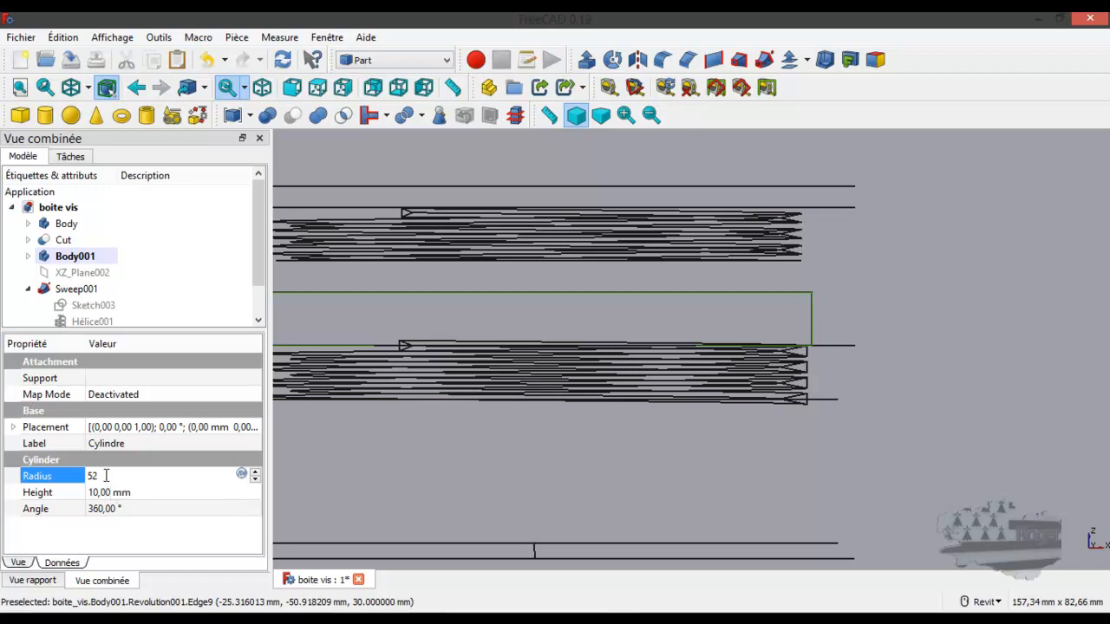
text(48)
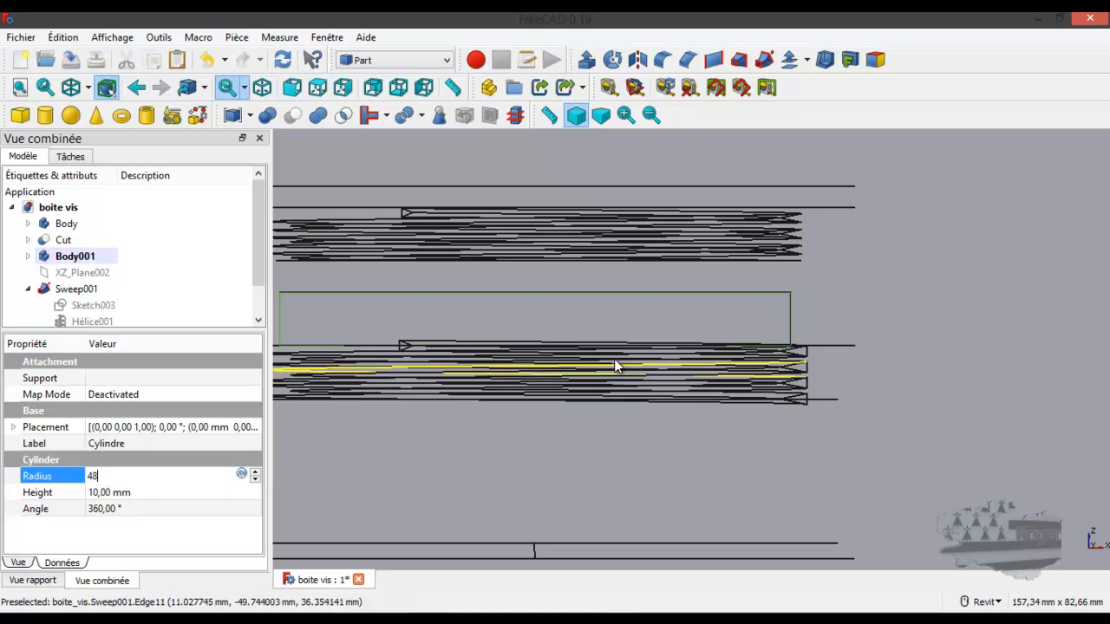
click(86, 88)
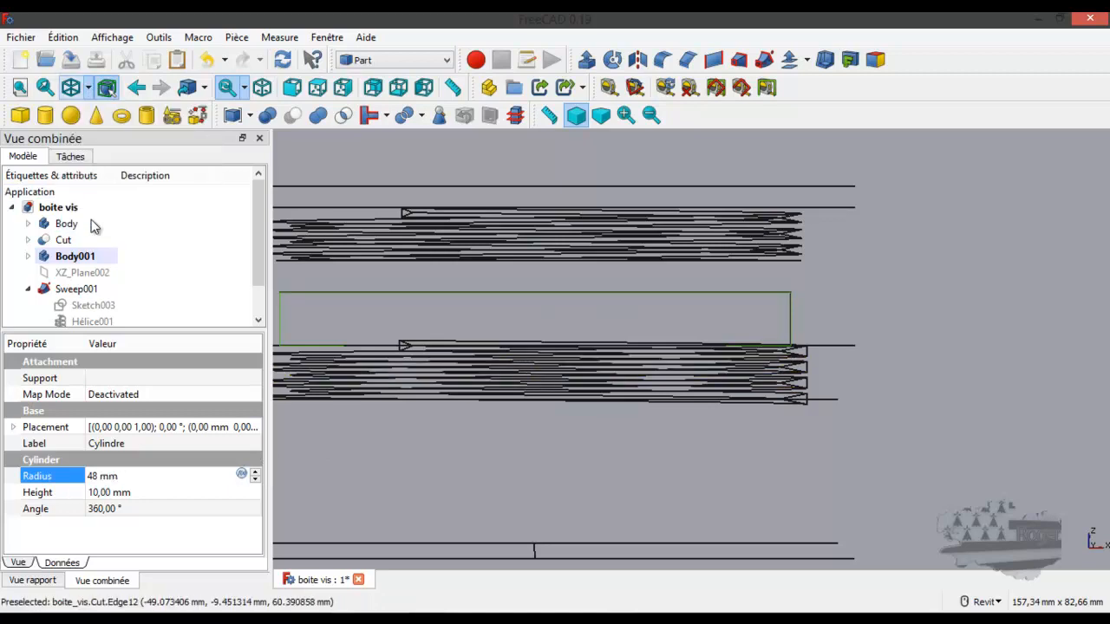
click(94, 222)
shift+middle_drag(595, 325, 589, 384)
scroll(455, 356, up, 5)
shift+middle_drag(453, 358, 584, 355)
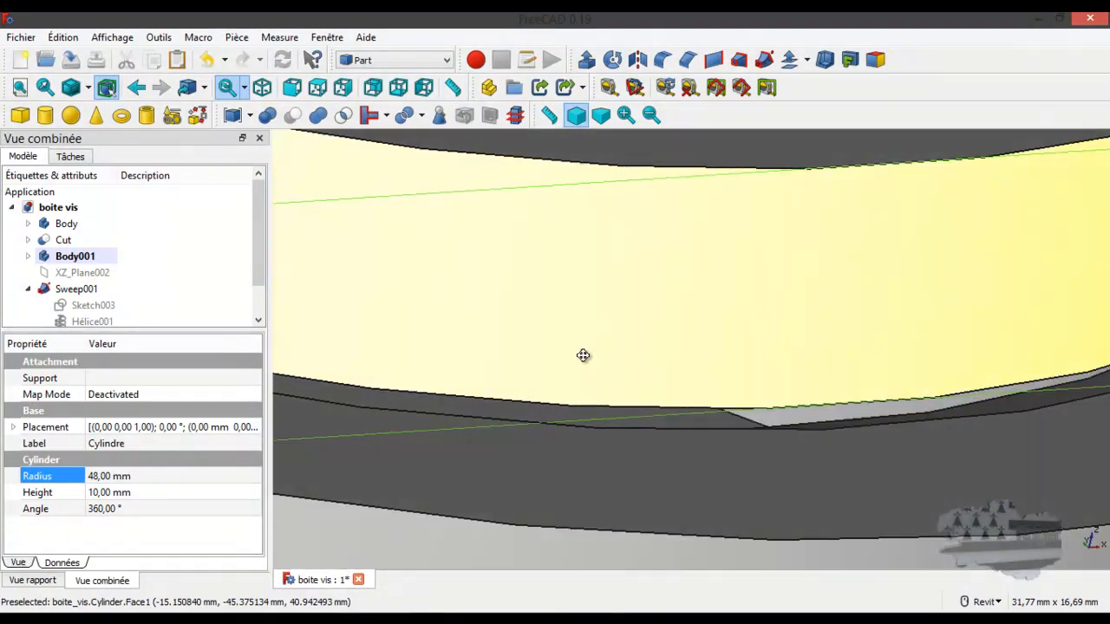
scroll(583, 354, down, 5)
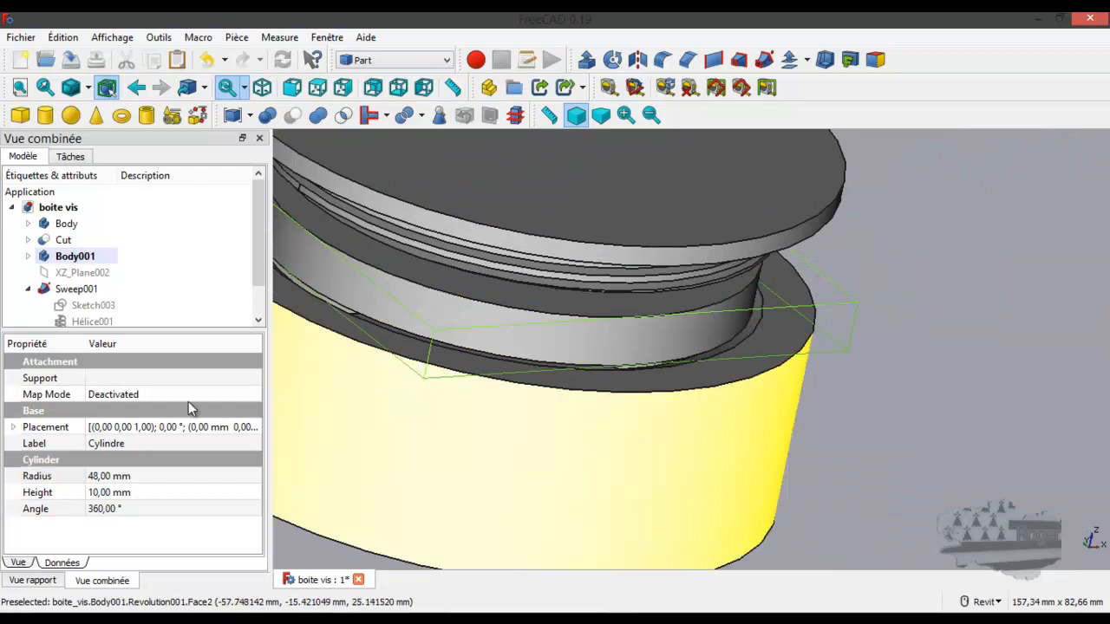
Transform Cylindre straight down by 9 mm so it sinks into the box's neck.
scroll(91, 274, down, 1)
right_click(78, 321)
click(156, 38)
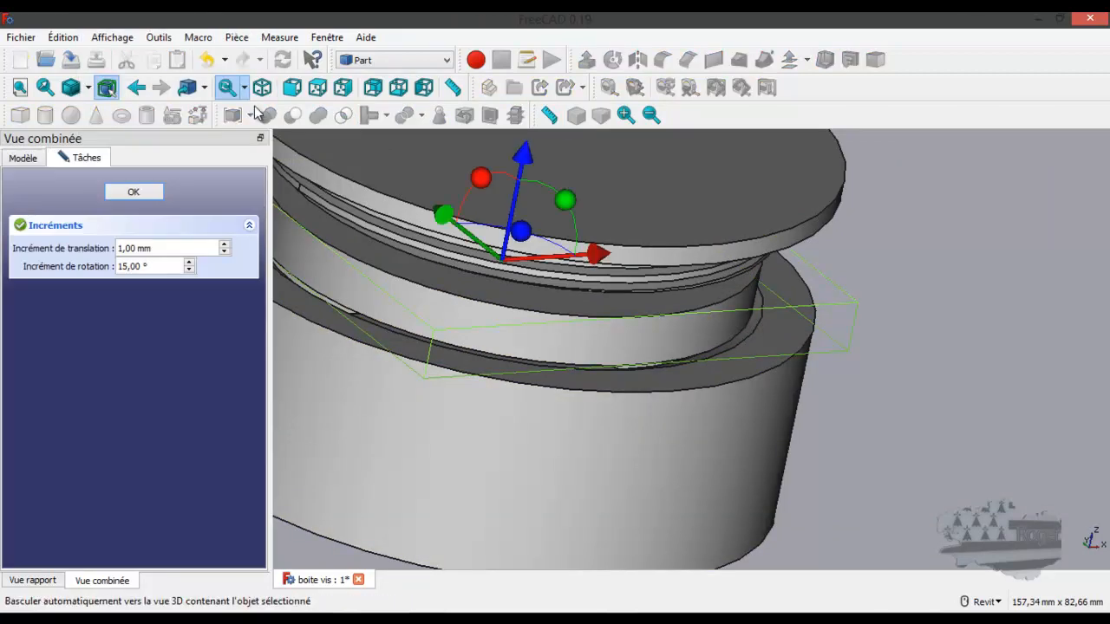
key(1)
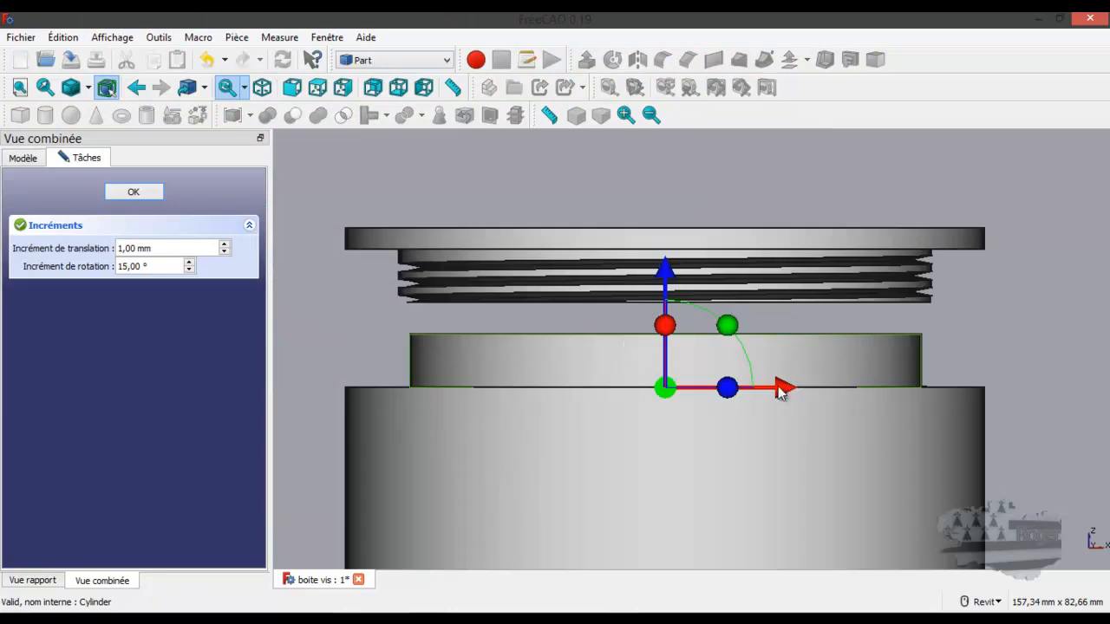
drag(662, 271, 664, 325)
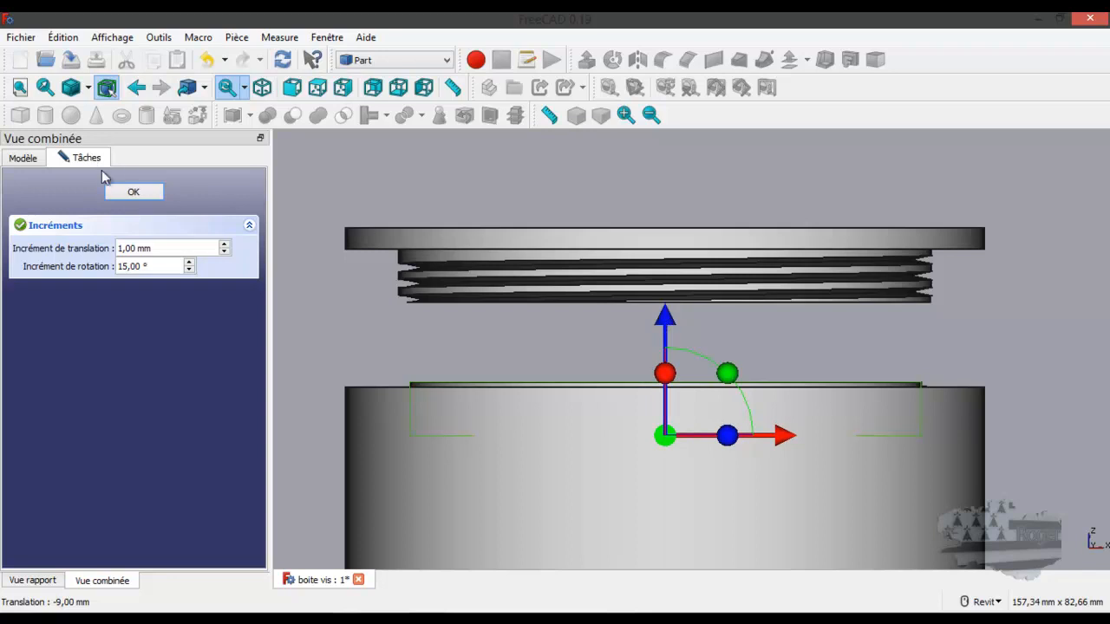
click(133, 192)
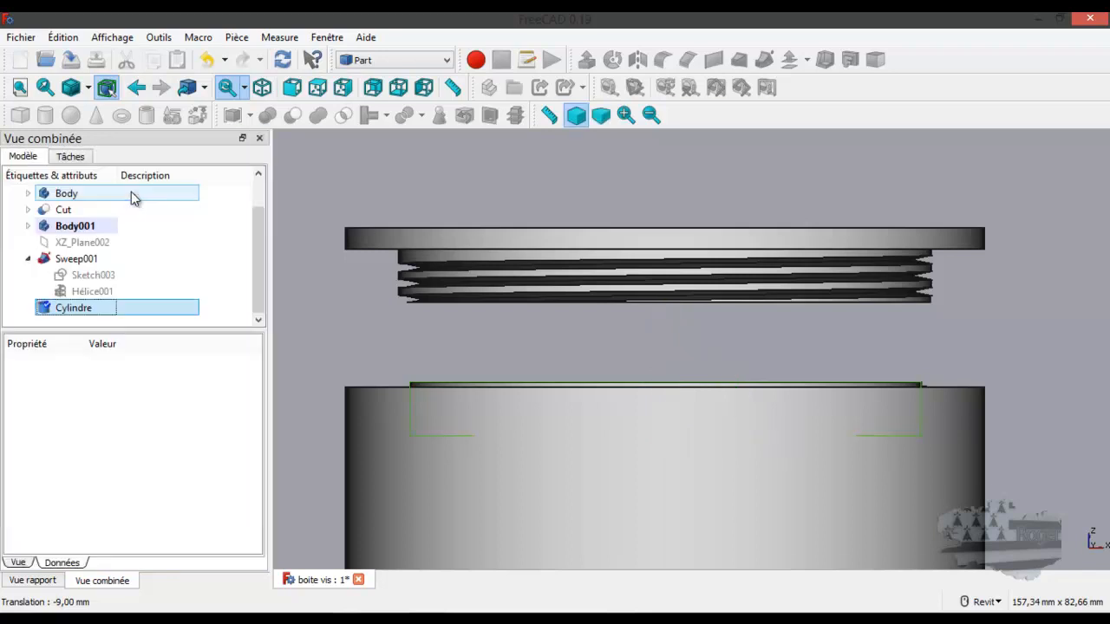
Cut Cylindre out of Sweep001 with a Boolean subtraction.
click(70, 260)
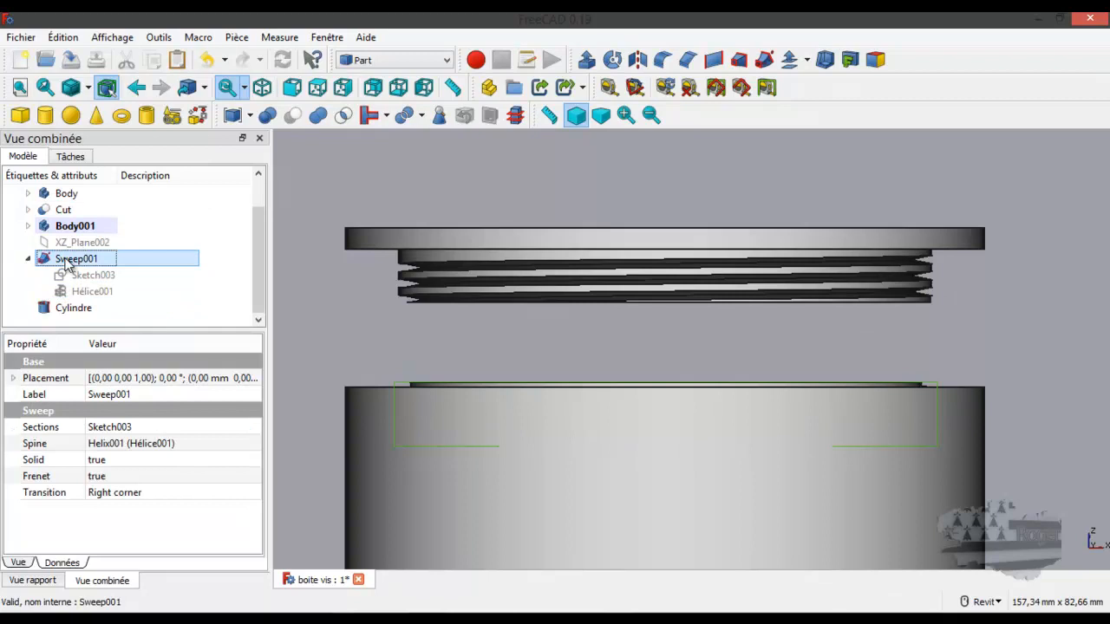
ctrl+click(73, 308)
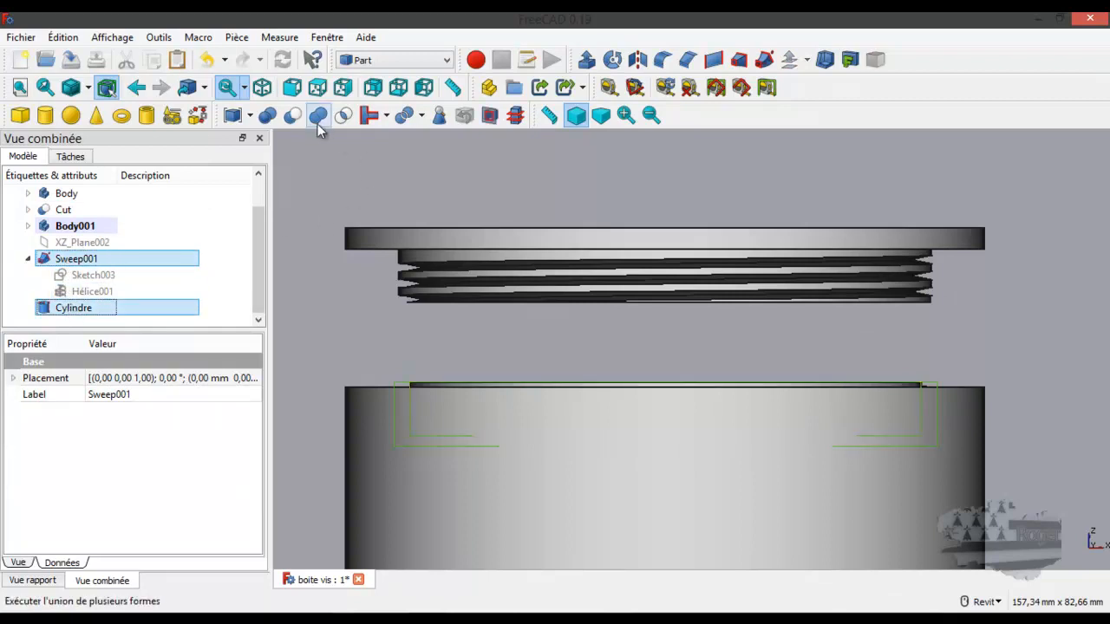
click(294, 116)
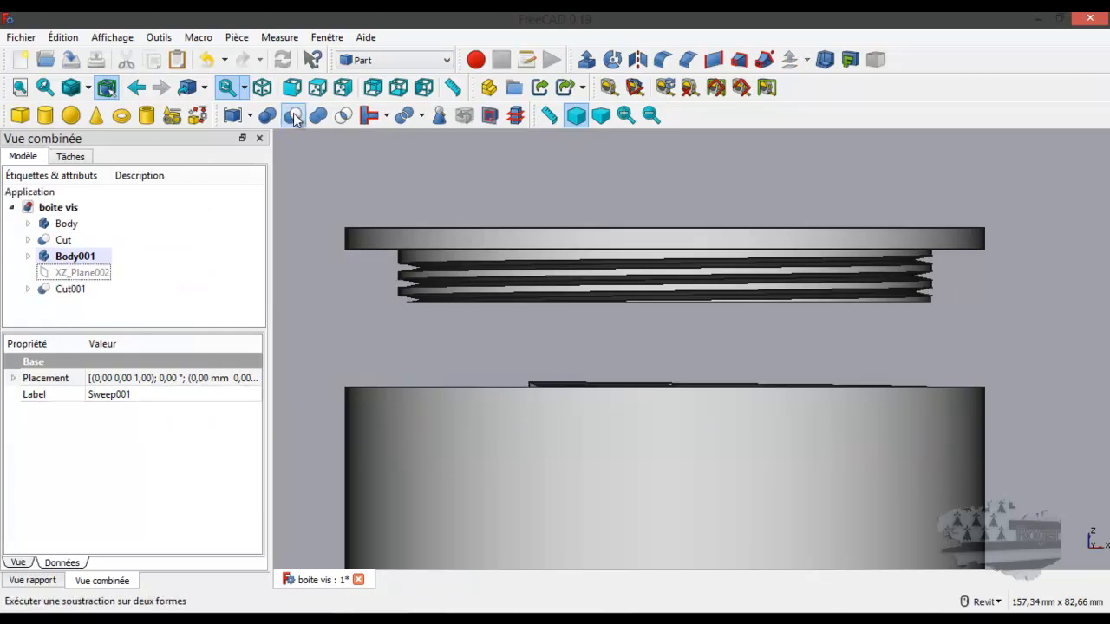
Examine the cut thread inside the box's neck, especially its end at the top rim.
shift+middle_drag(687, 349, 674, 367)
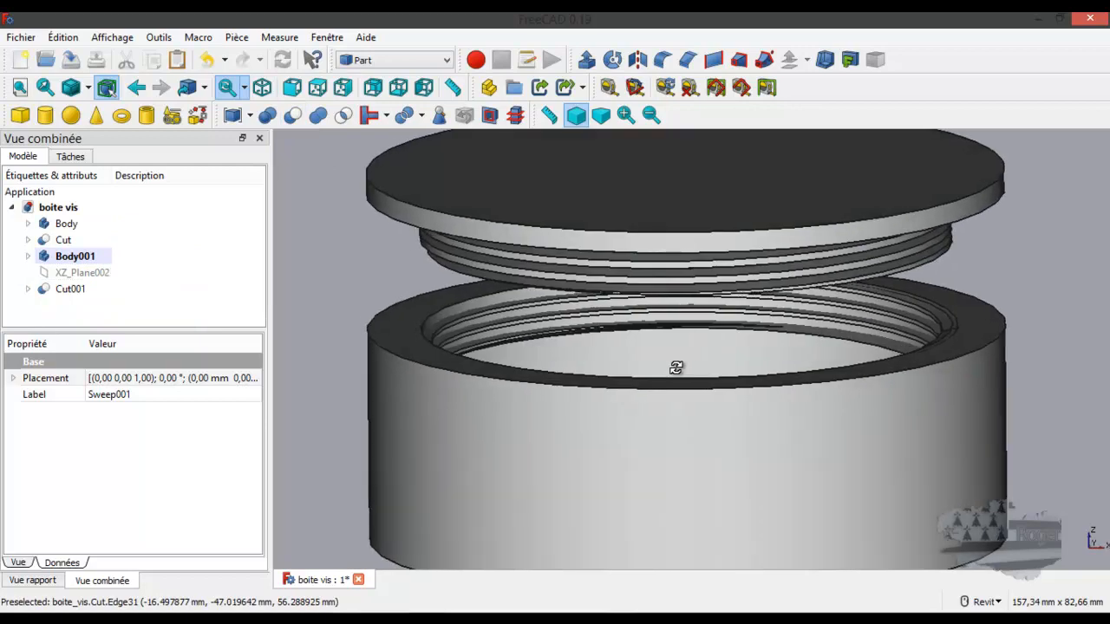
scroll(491, 334, up, 5)
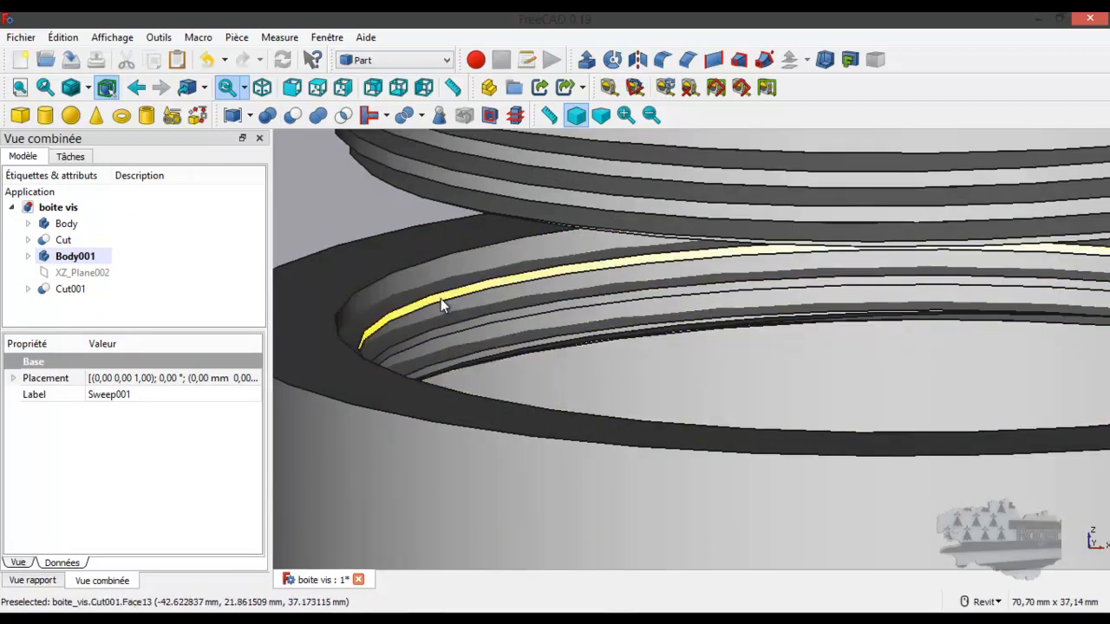
shift+middle_drag(568, 351, 646, 345)
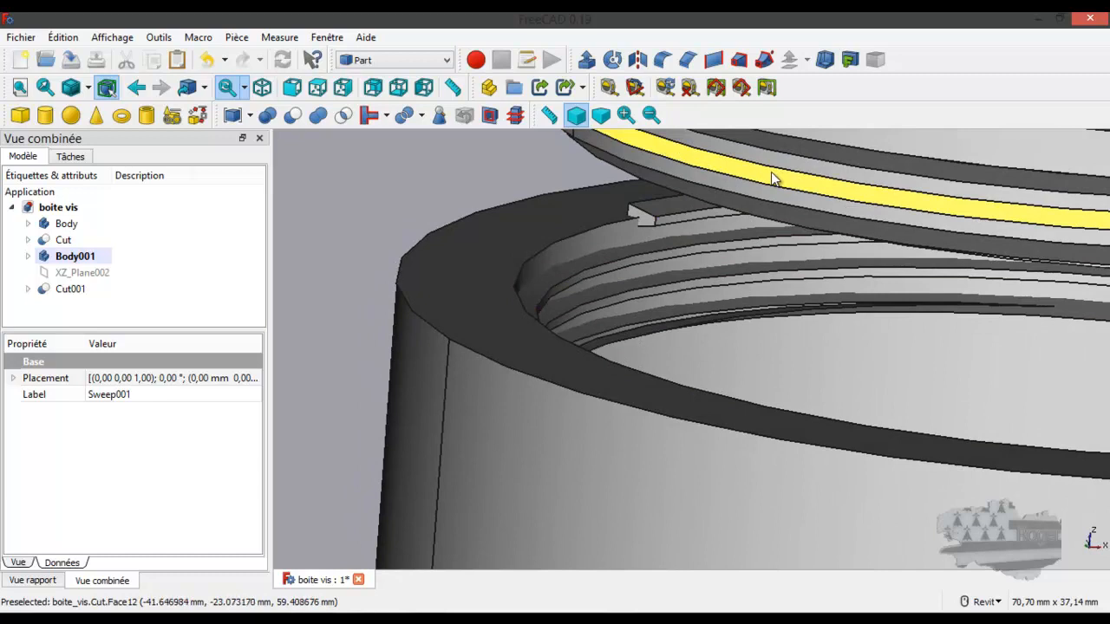
scroll(669, 261, down, 5)
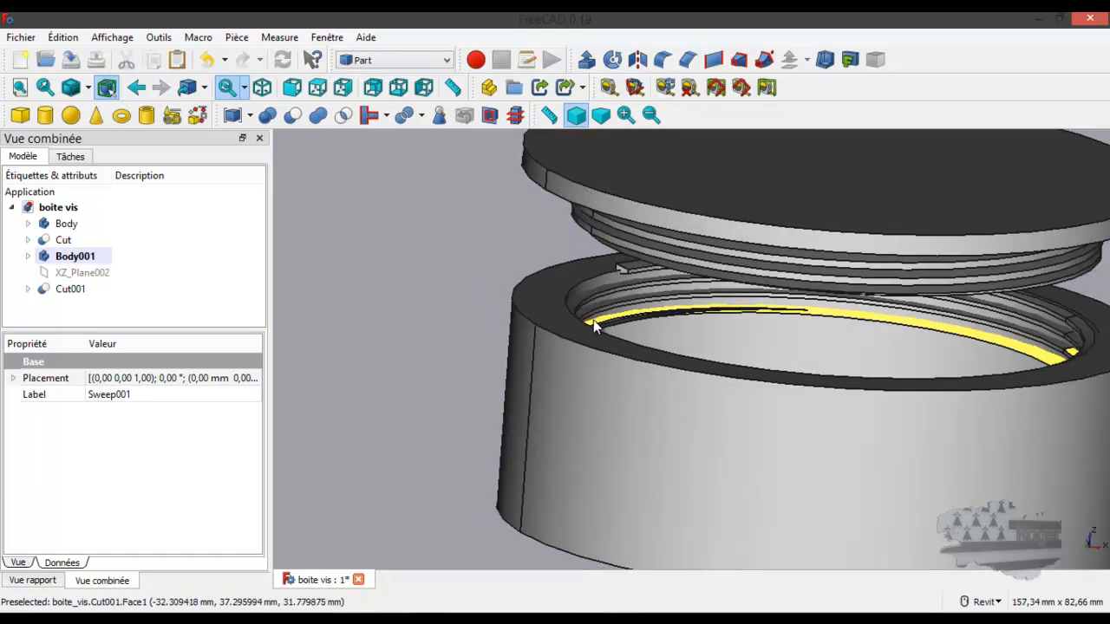
scroll(477, 350, down, 3)
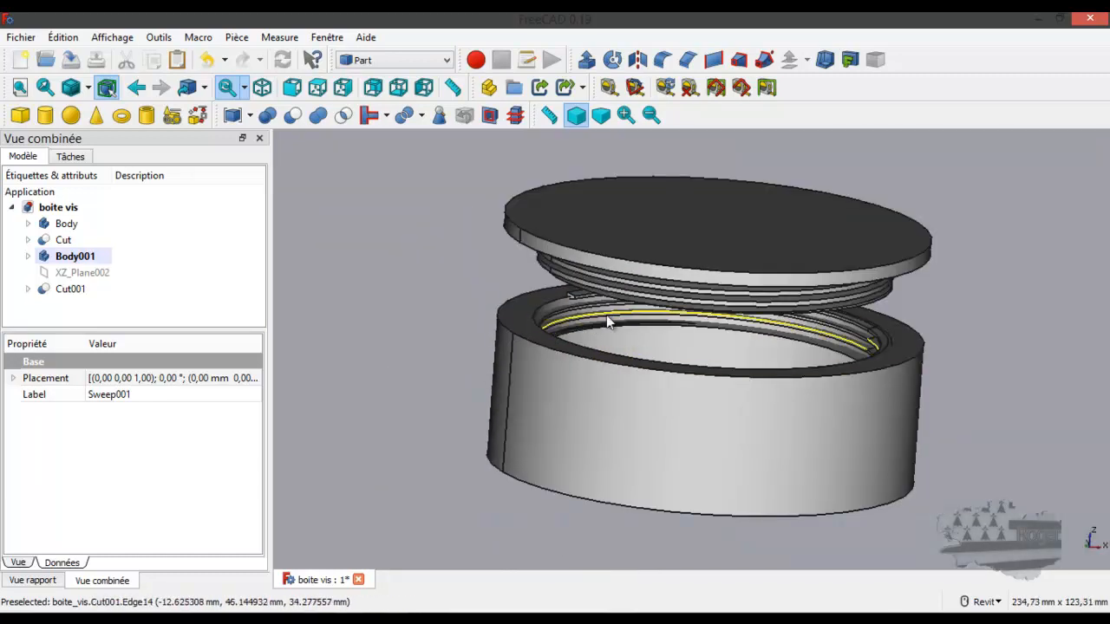
scroll(606, 316, up, 2)
scroll(607, 317, up, 2)
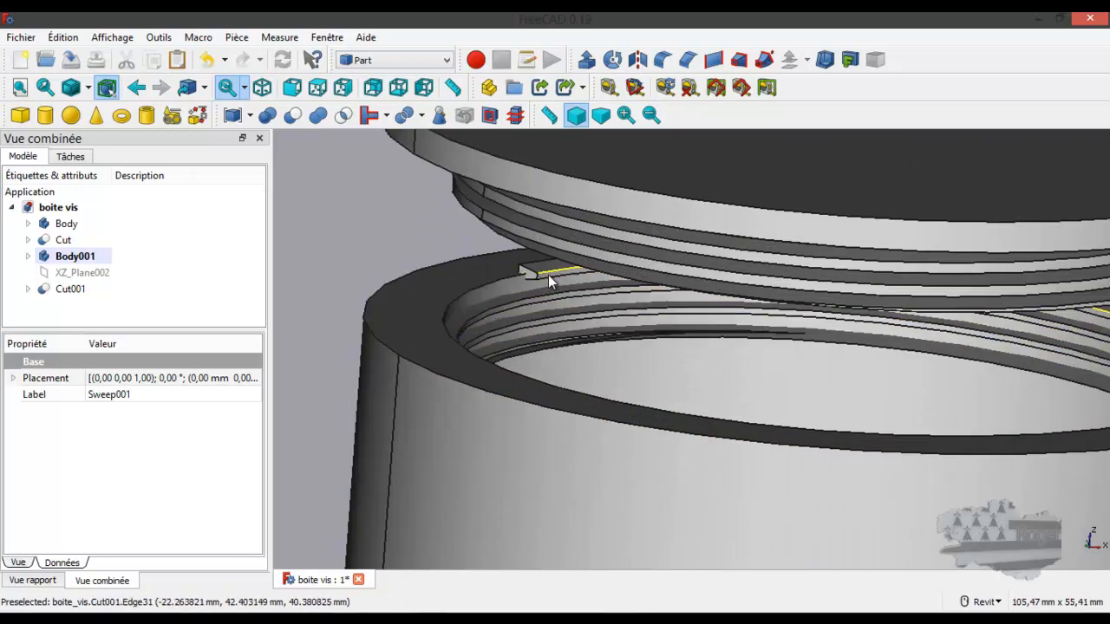
scroll(441, 377, down, 3)
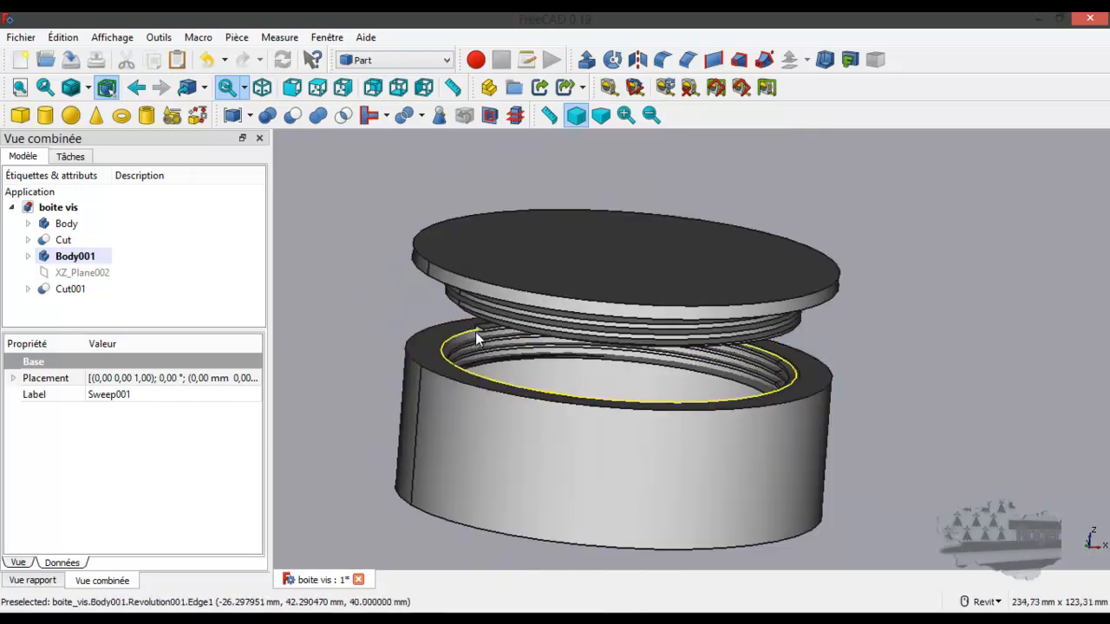
scroll(475, 334, up, 3)
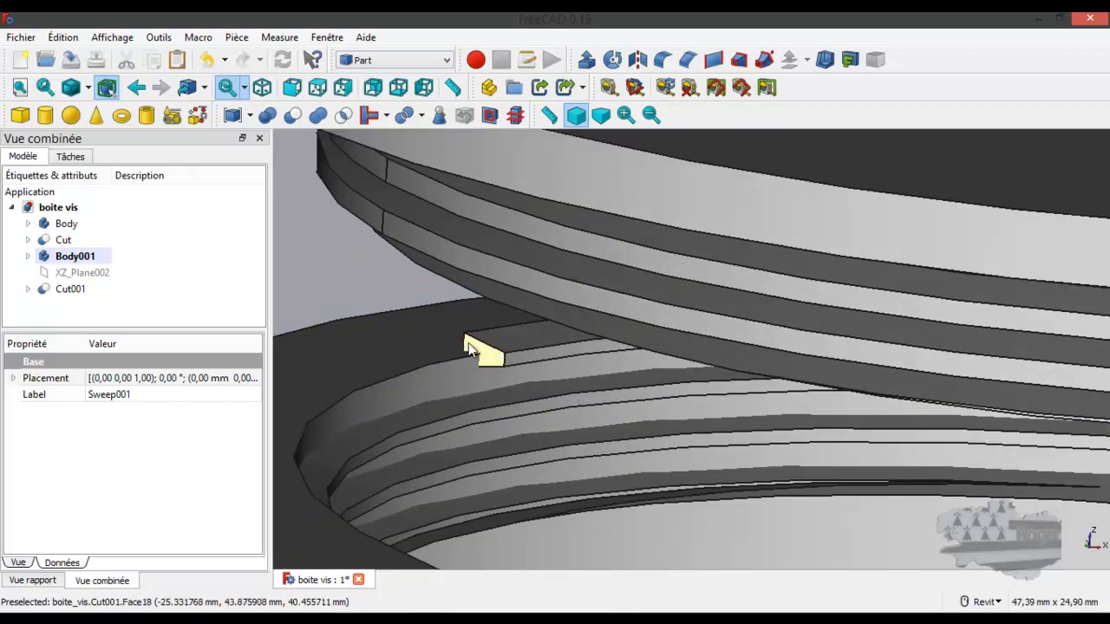
scroll(468, 344, down, 4)
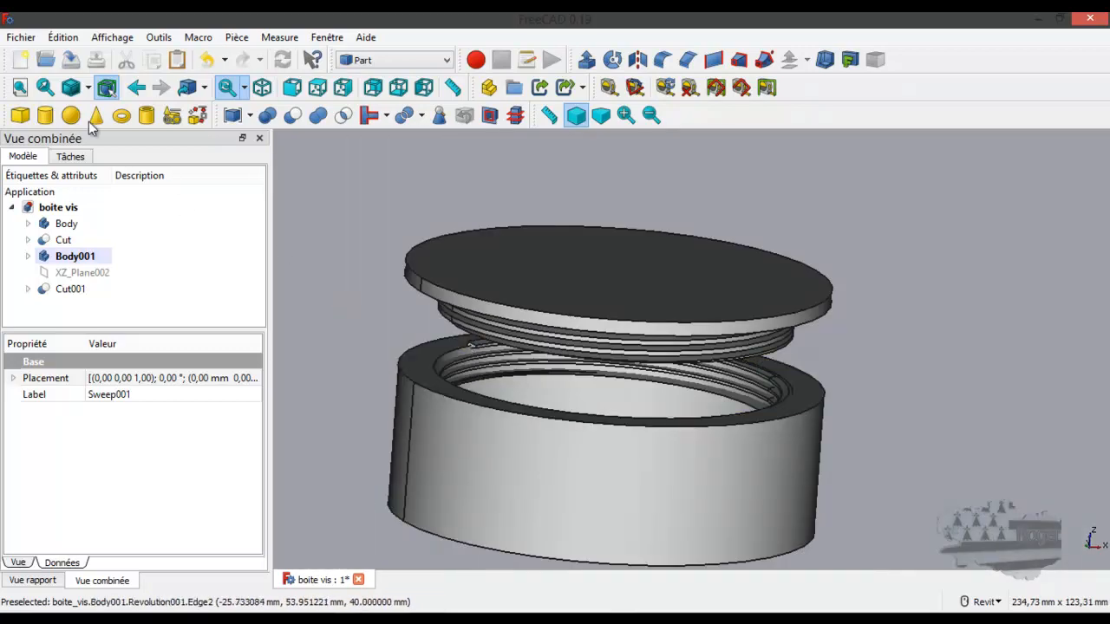
Add a cube primitive and display the model in wireframe (Filaire) from the front.
click(19, 116)
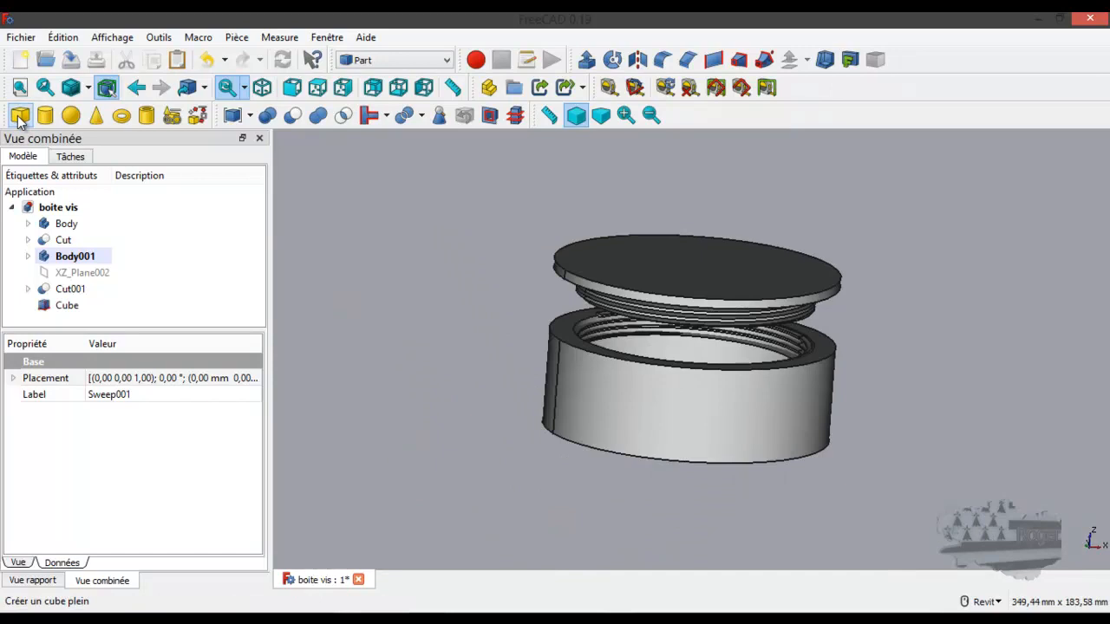
click(88, 89)
click(100, 147)
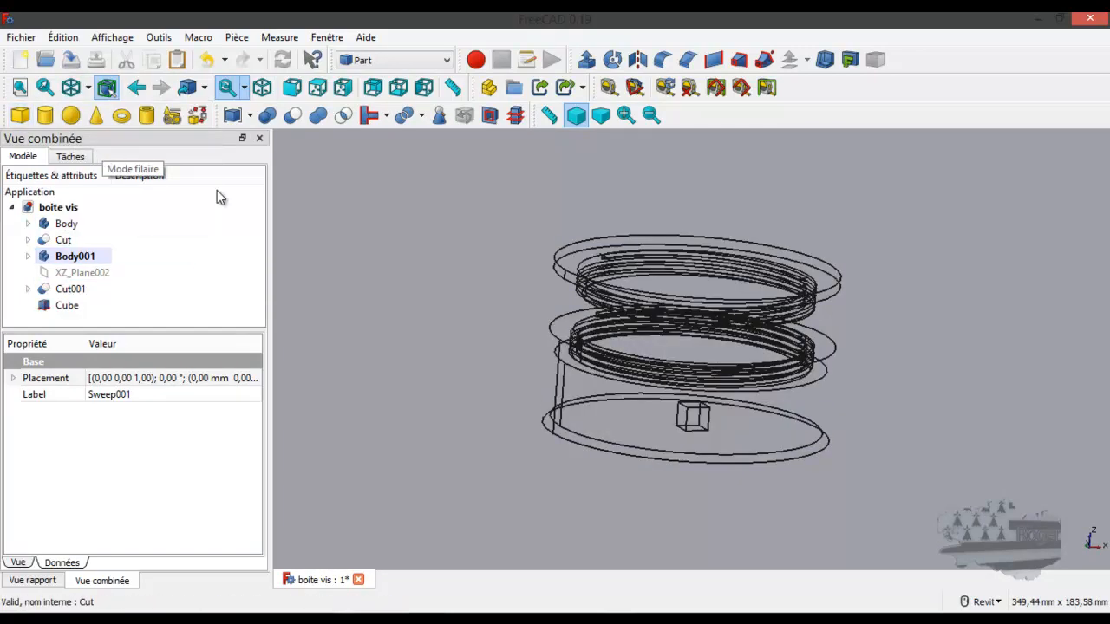
key(1)
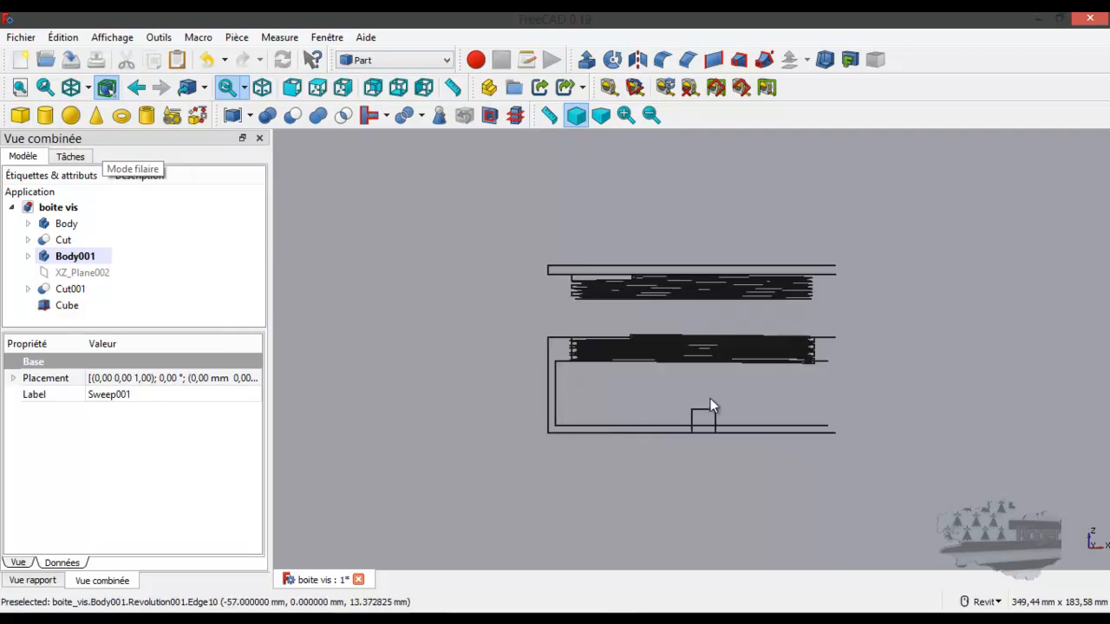
scroll(710, 404, up, 3)
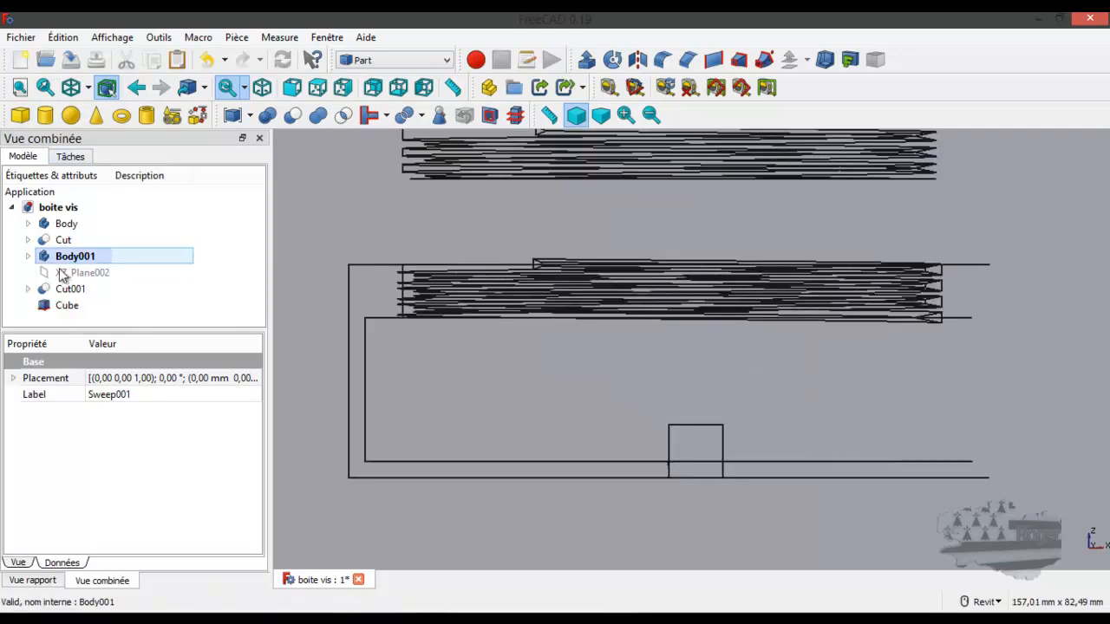
Transform Cube straight up by 41 mm, placing its base just above the box's top rim.
right_click(63, 311)
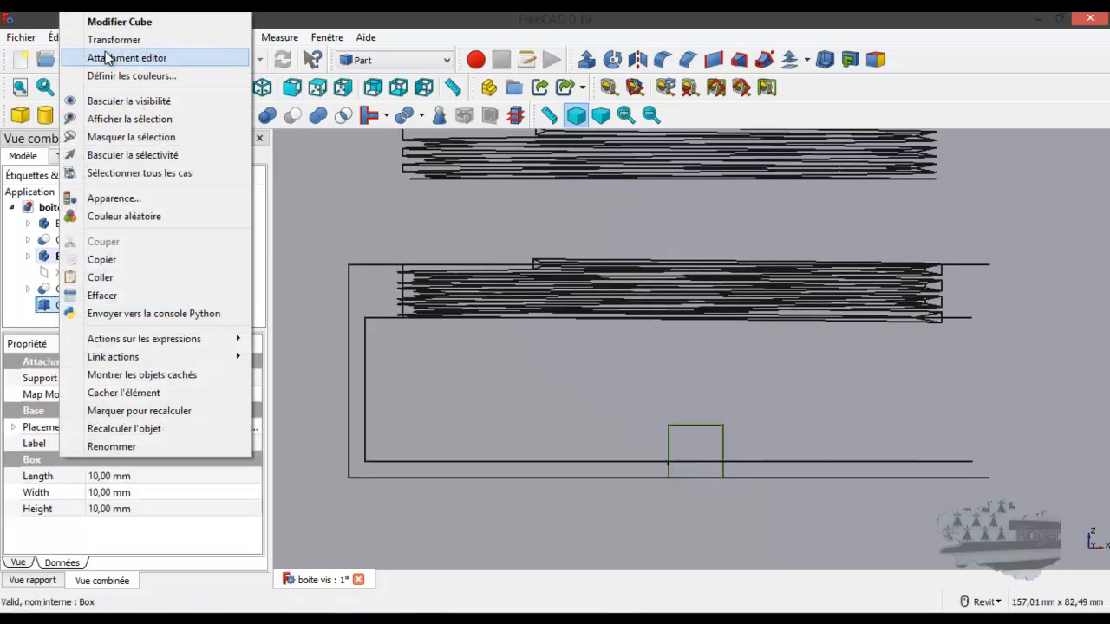
click(113, 40)
drag(673, 364, 670, 141)
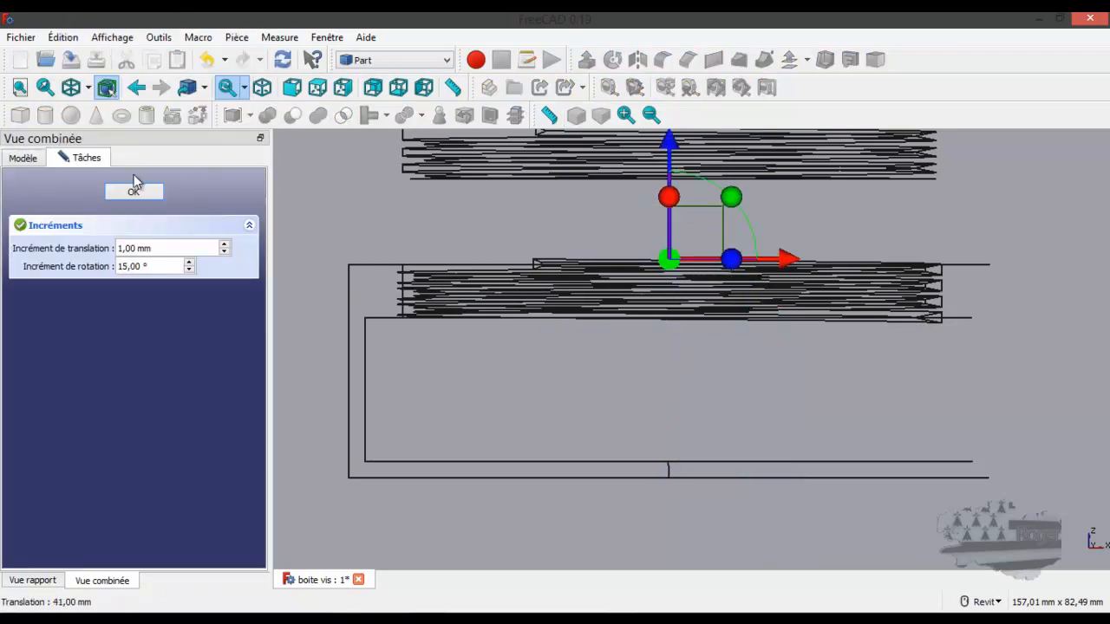
click(130, 193)
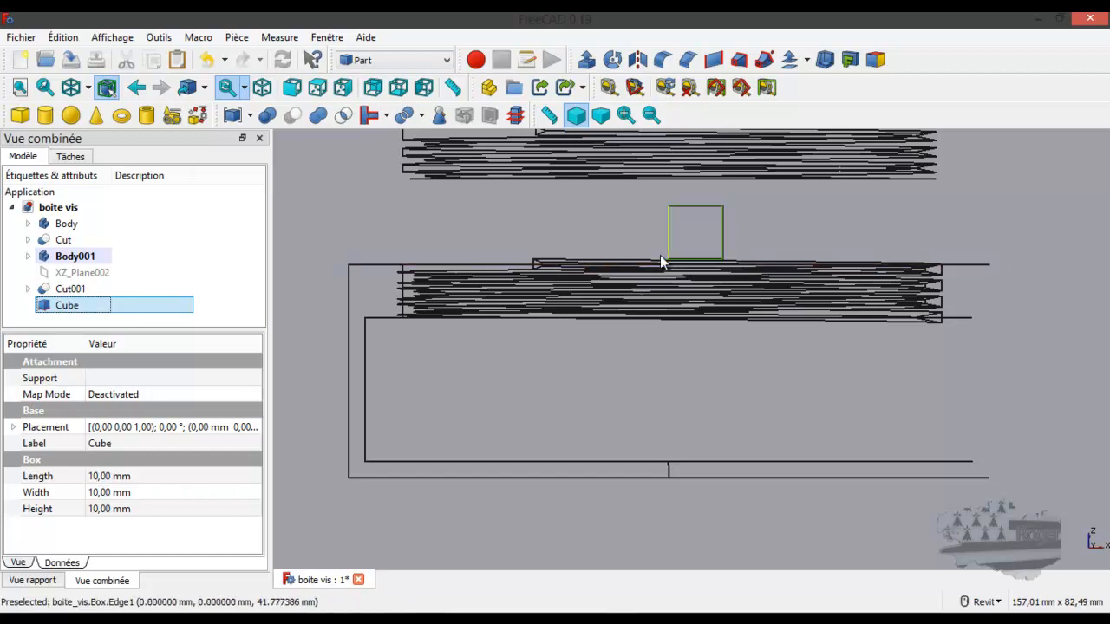
Set both the length and the width of Cube to 140 mm.
click(104, 477)
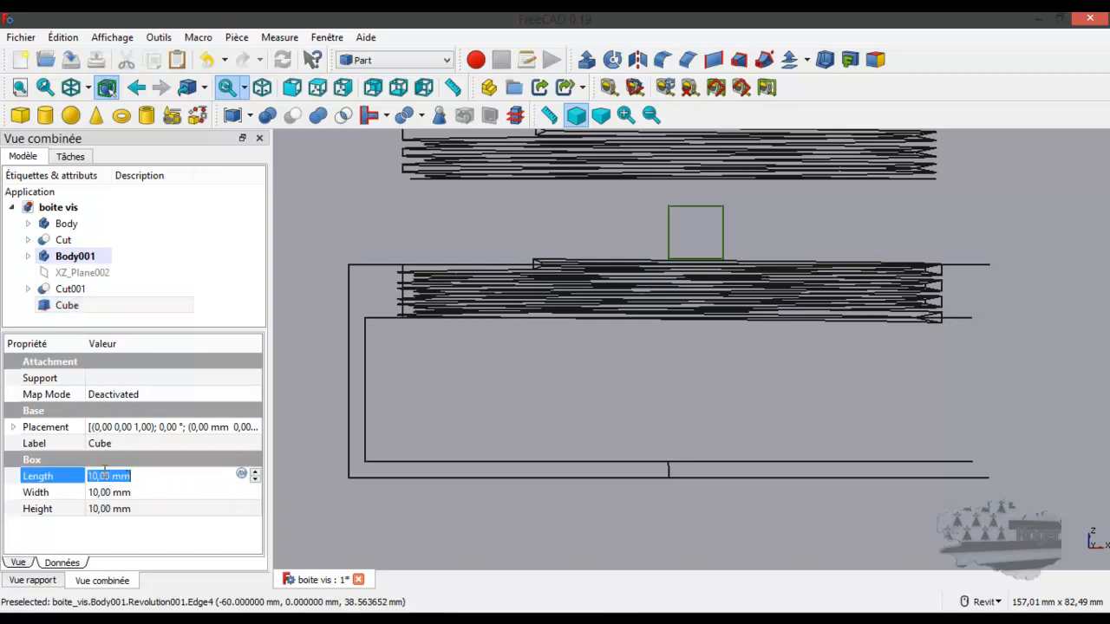
text(141)
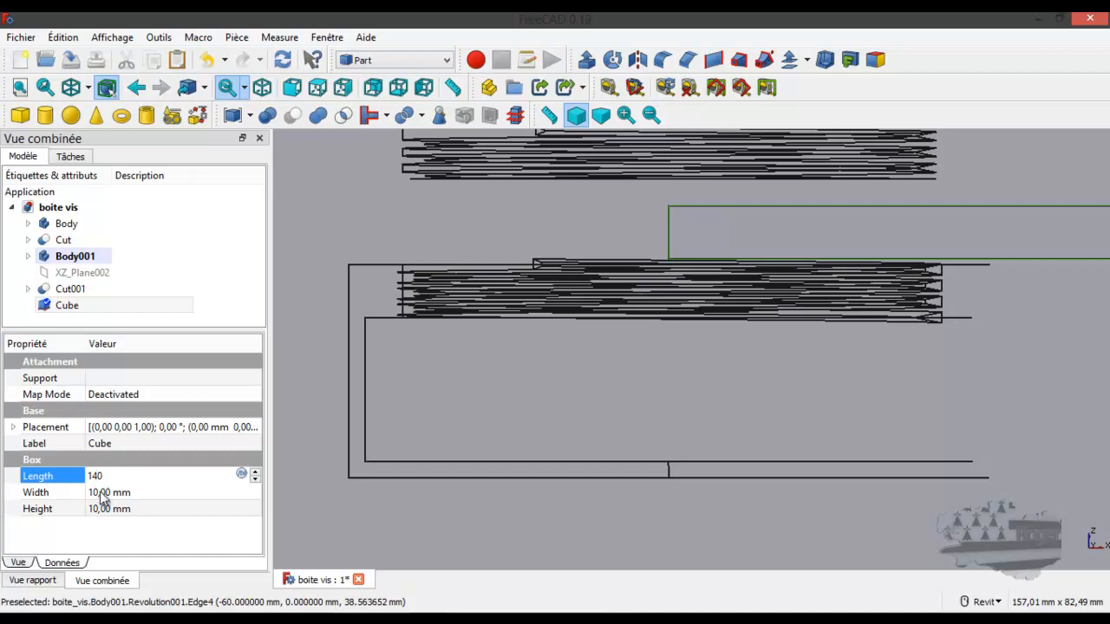
click(102, 492)
triple_click(102, 493)
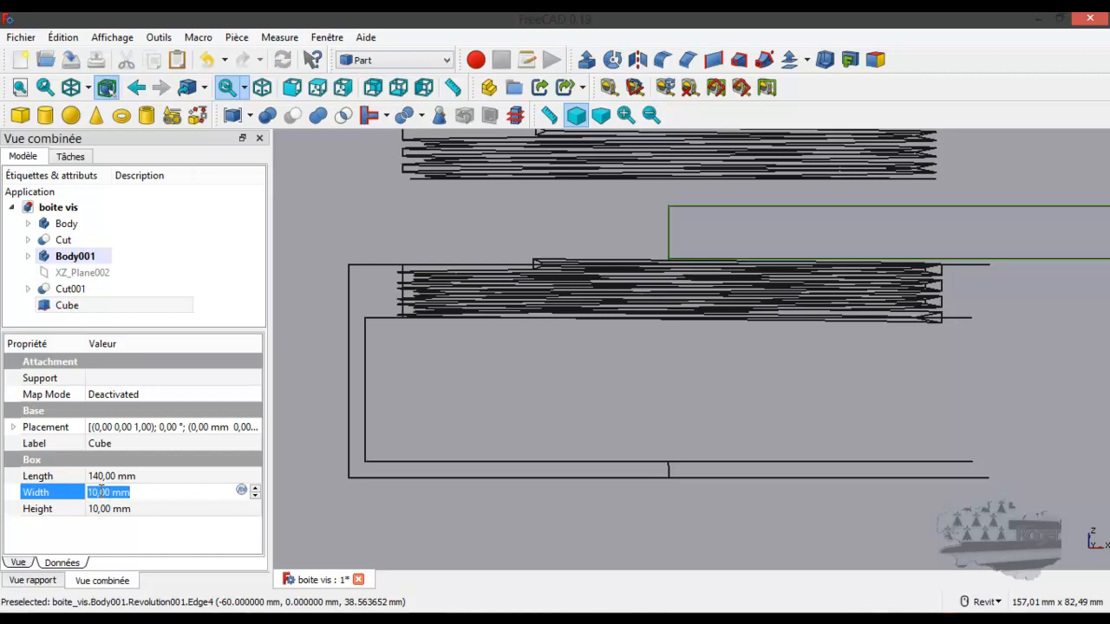
text(140)
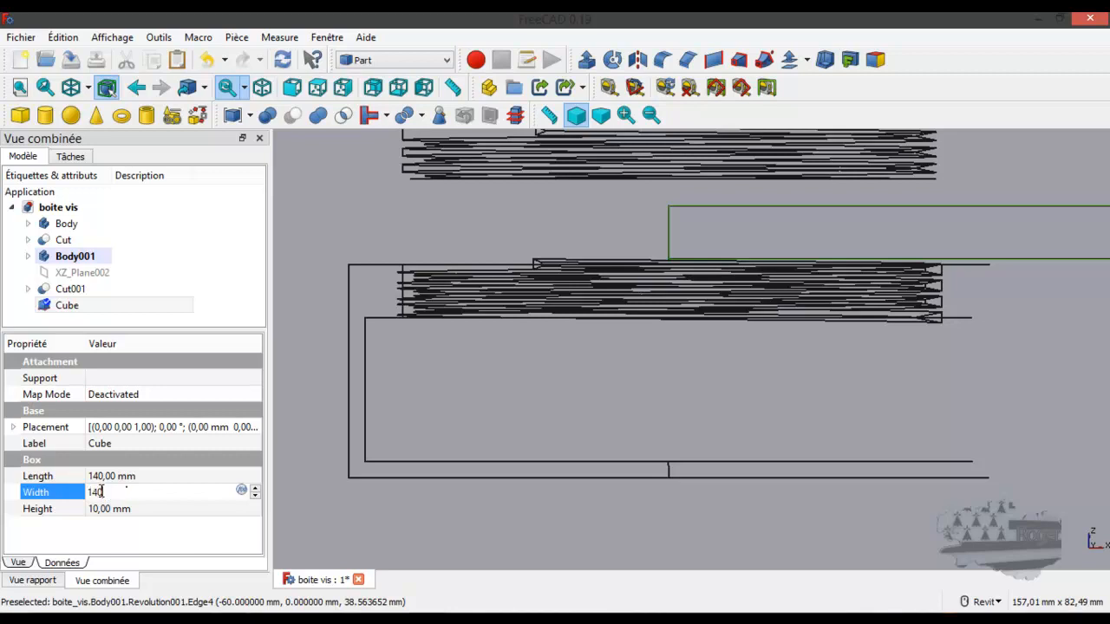
key(Return)
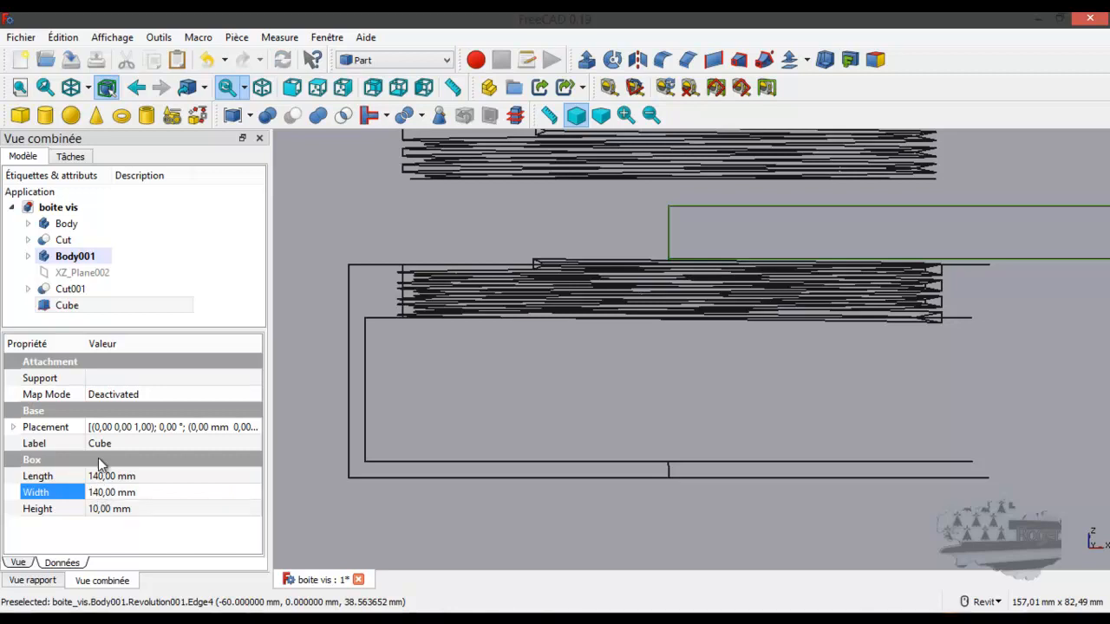
Transform Cube by -71 mm along X and shift it along negative Y so it covers the whole round box.
key(2)
scroll(441, 299, down, 5)
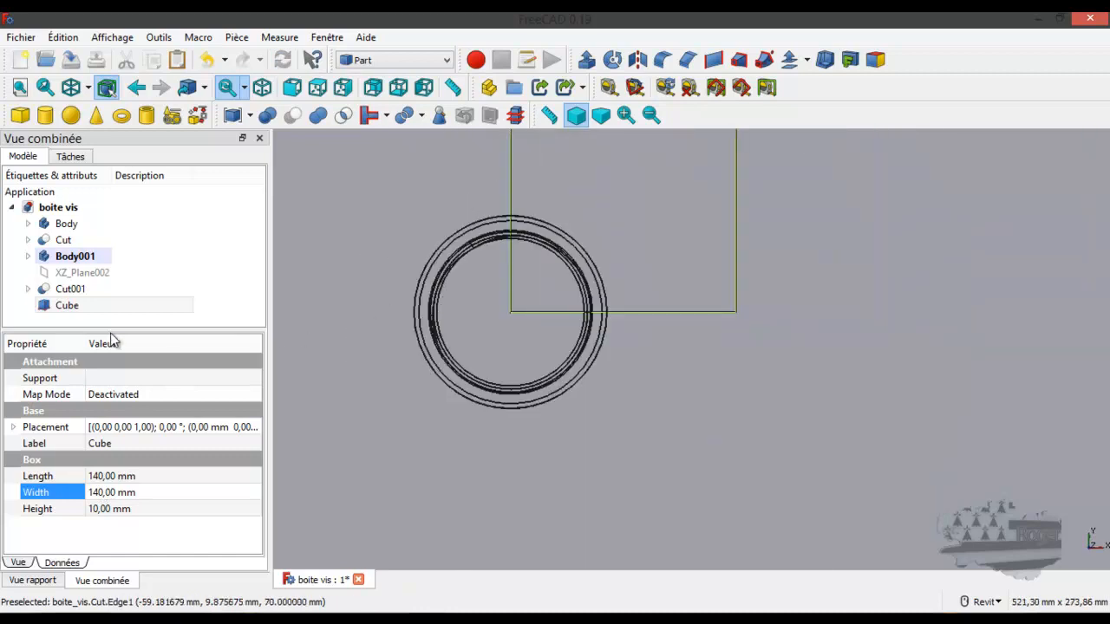
right_click(75, 308)
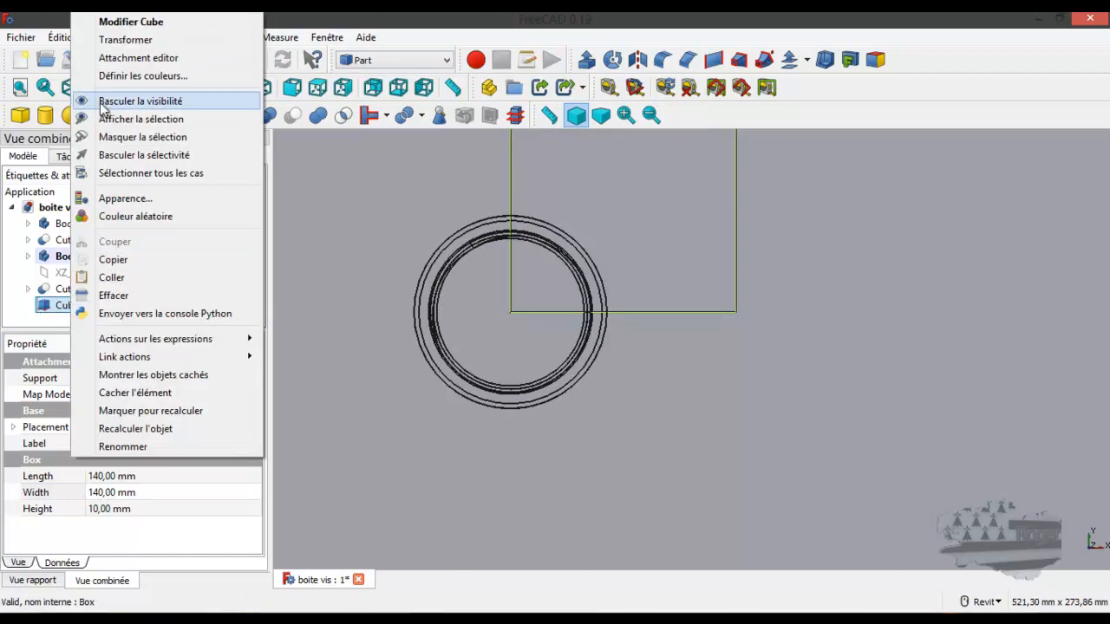
click(125, 40)
drag(510, 190, 516, 304)
drag(630, 429, 516, 440)
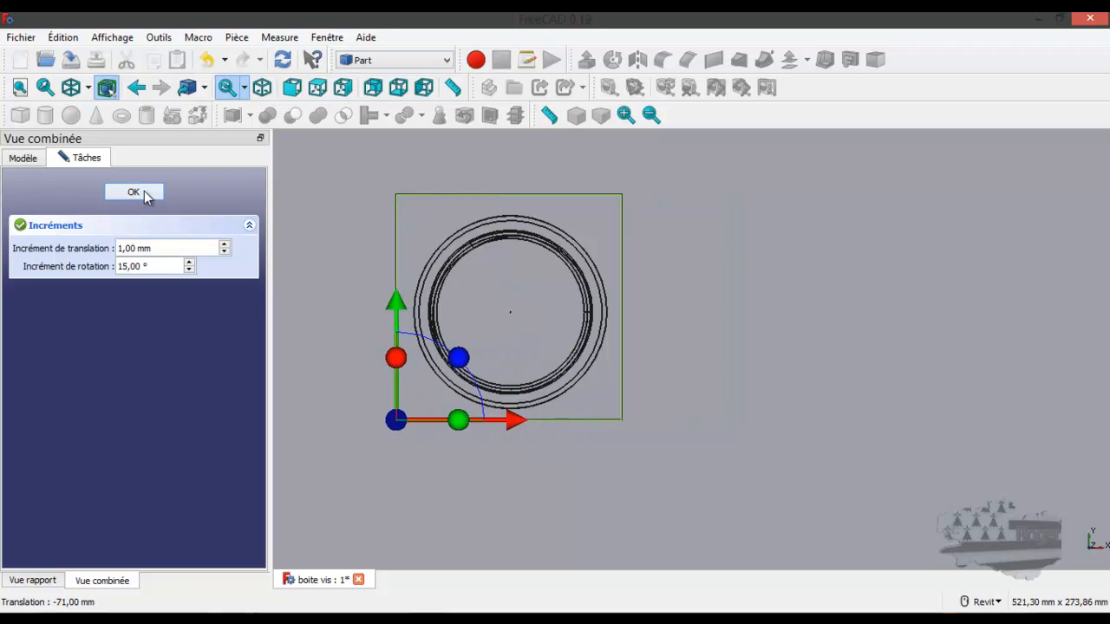
Lower Cube by 1 mm so its base lies flush with the box's top rim.
key(1)
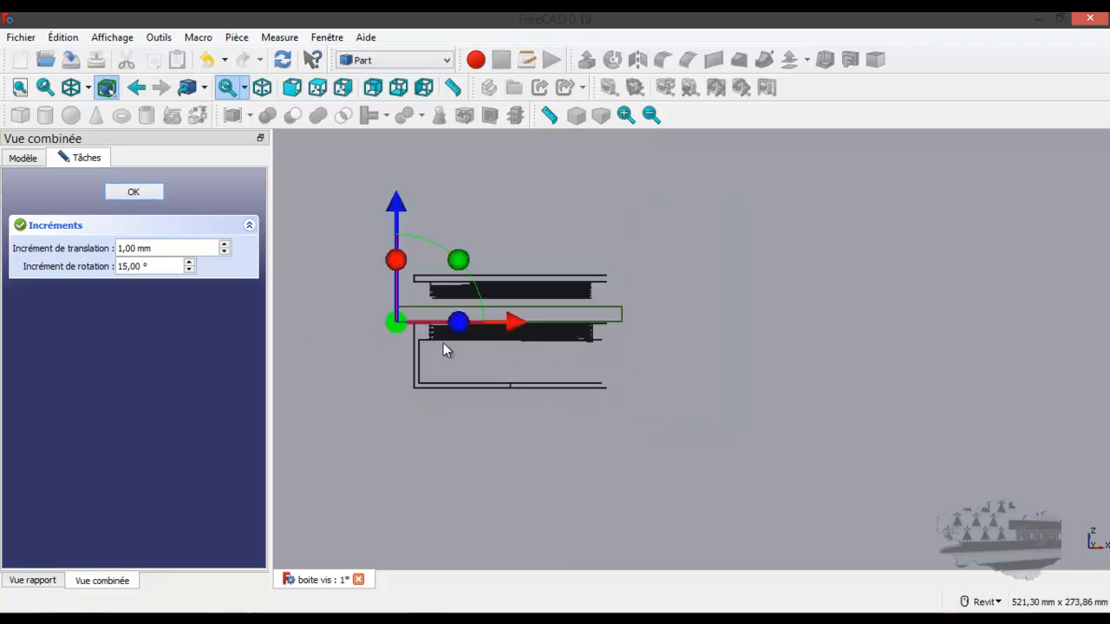
scroll(417, 303, up, 4)
scroll(500, 314, up, 2)
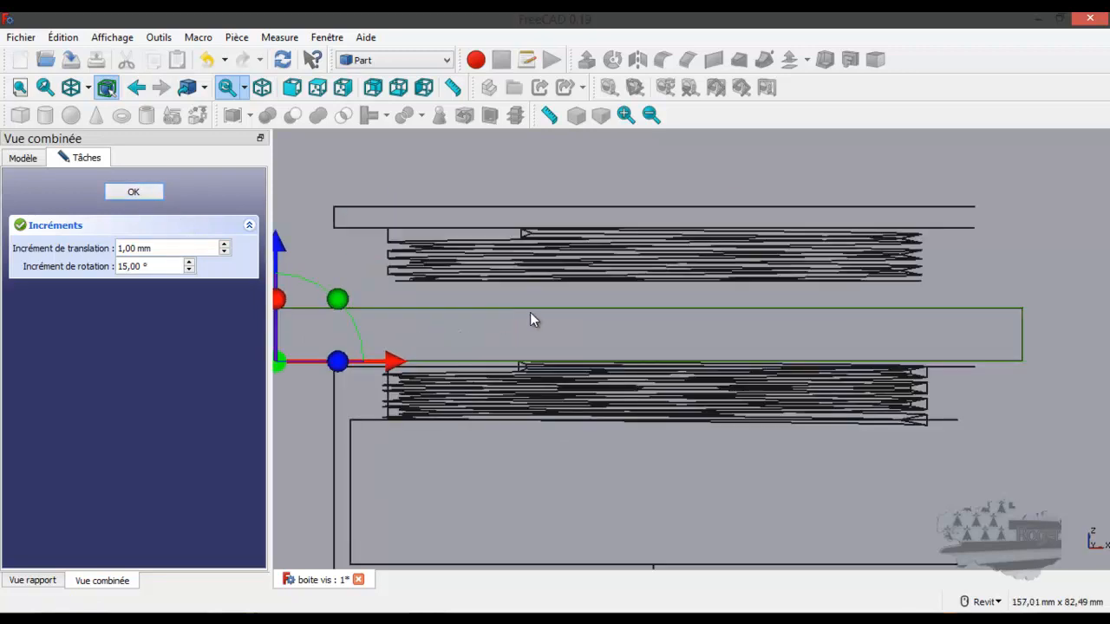
scroll(756, 315, down, 2)
scroll(564, 329, up, 3)
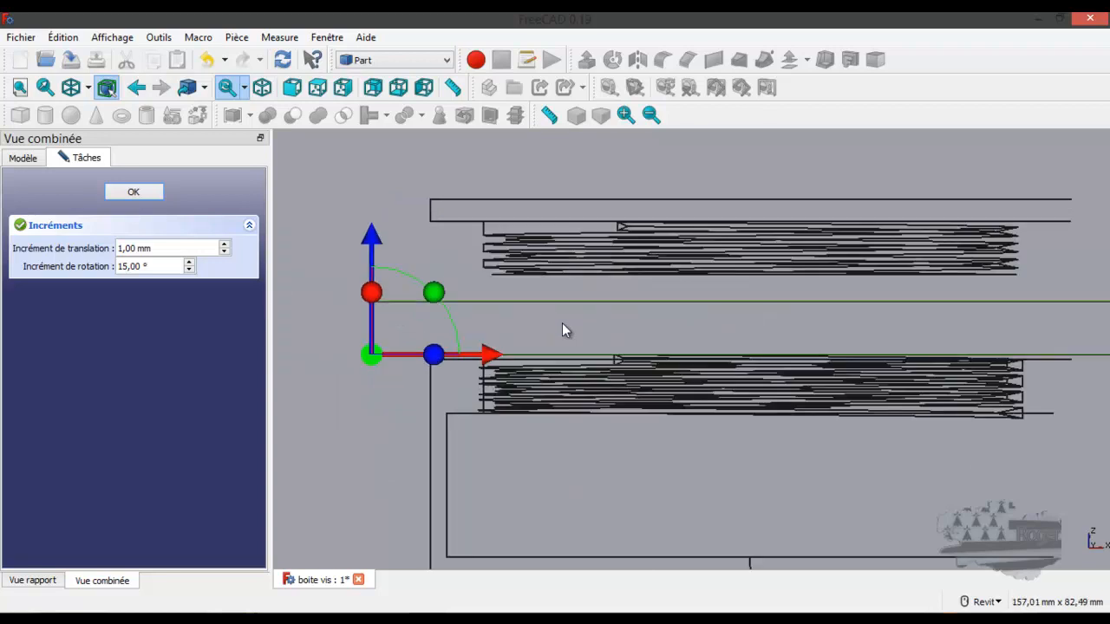
scroll(552, 330, down, 2)
scroll(423, 339, up, 2)
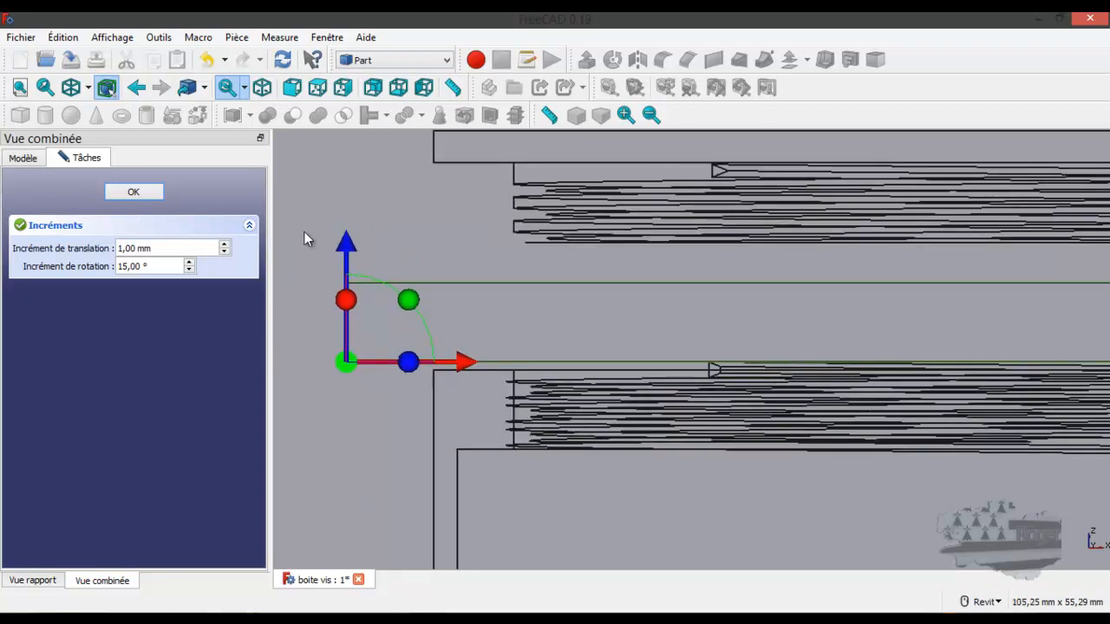
drag(340, 238, 346, 254)
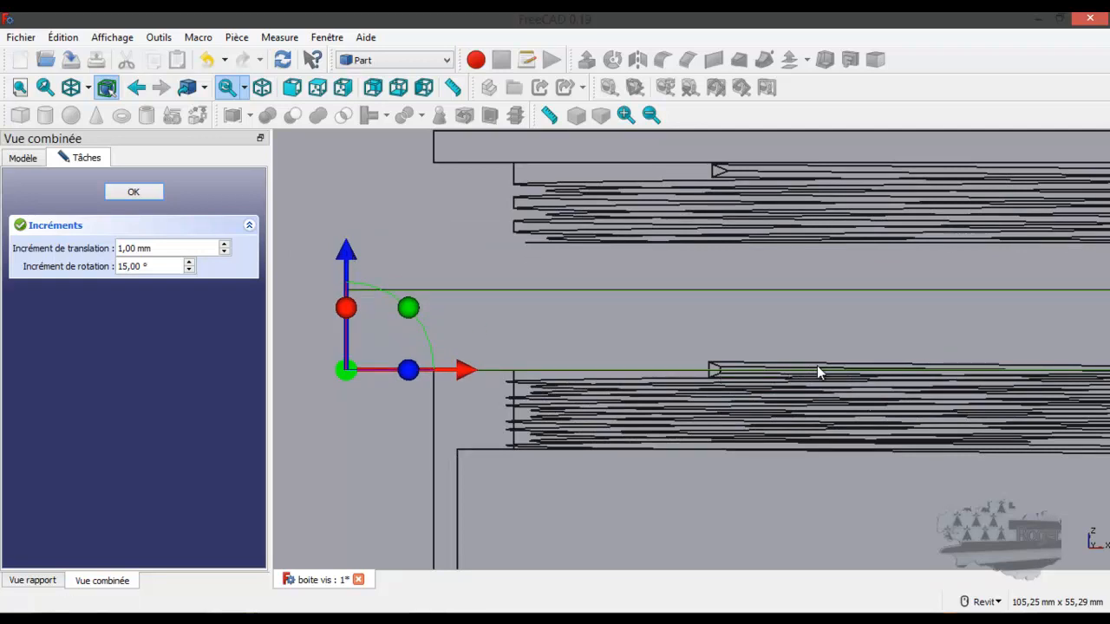
scroll(378, 399, down, 2)
scroll(1044, 432, up, 2)
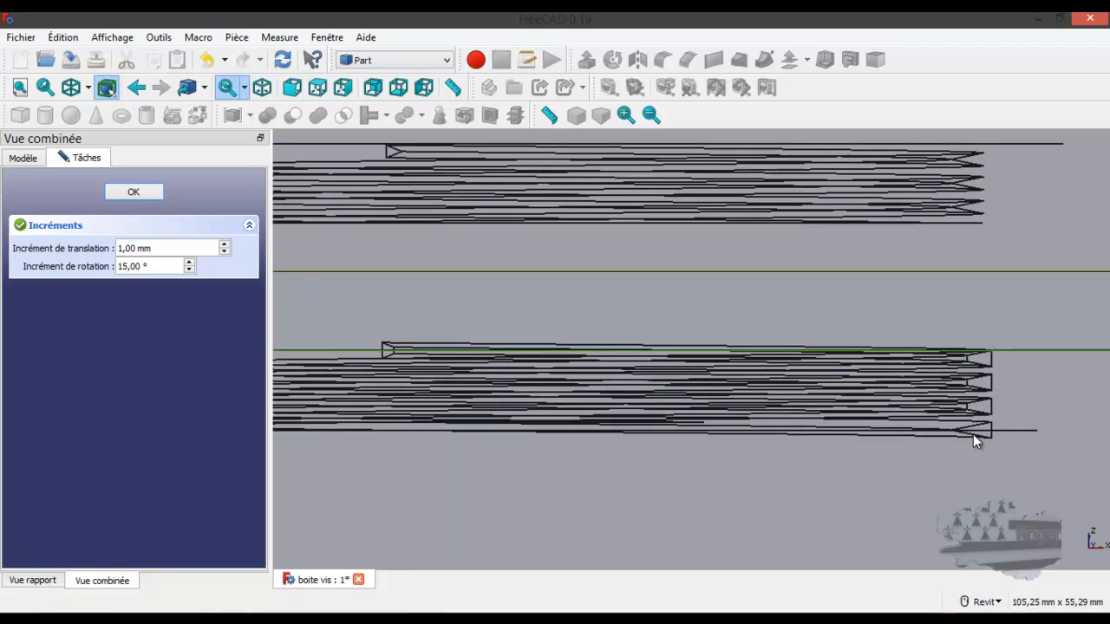
scroll(974, 435, down, 2)
click(146, 190)
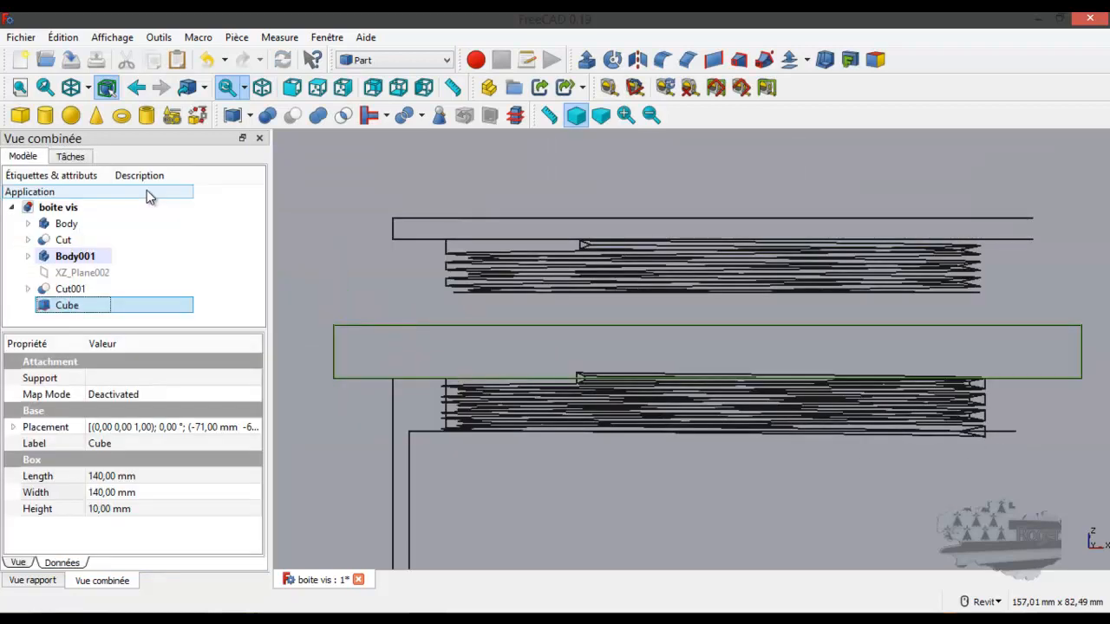
Subtract Cube from the swept thread Cut001 with a Boolean cut to trim the part protruding above the rim.
click(68, 292)
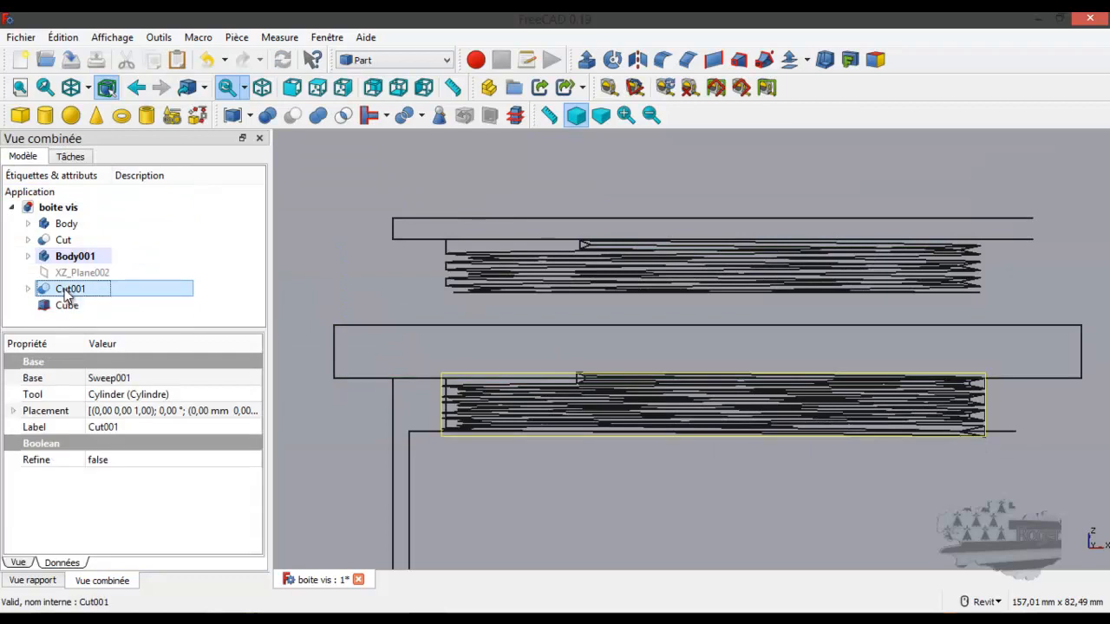
ctrl+click(62, 304)
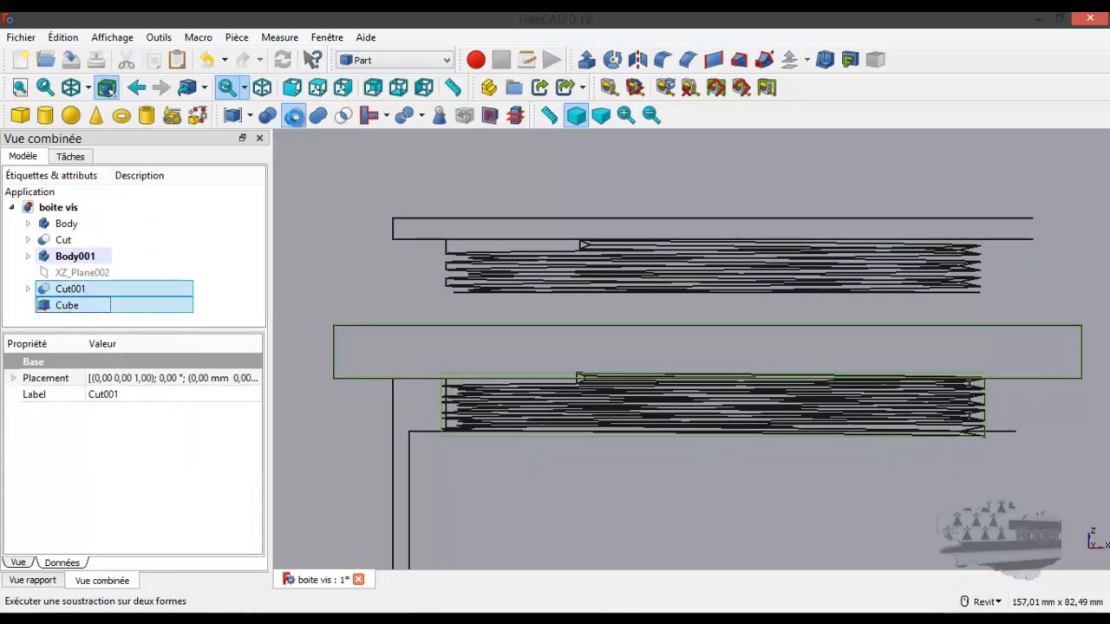
click(294, 117)
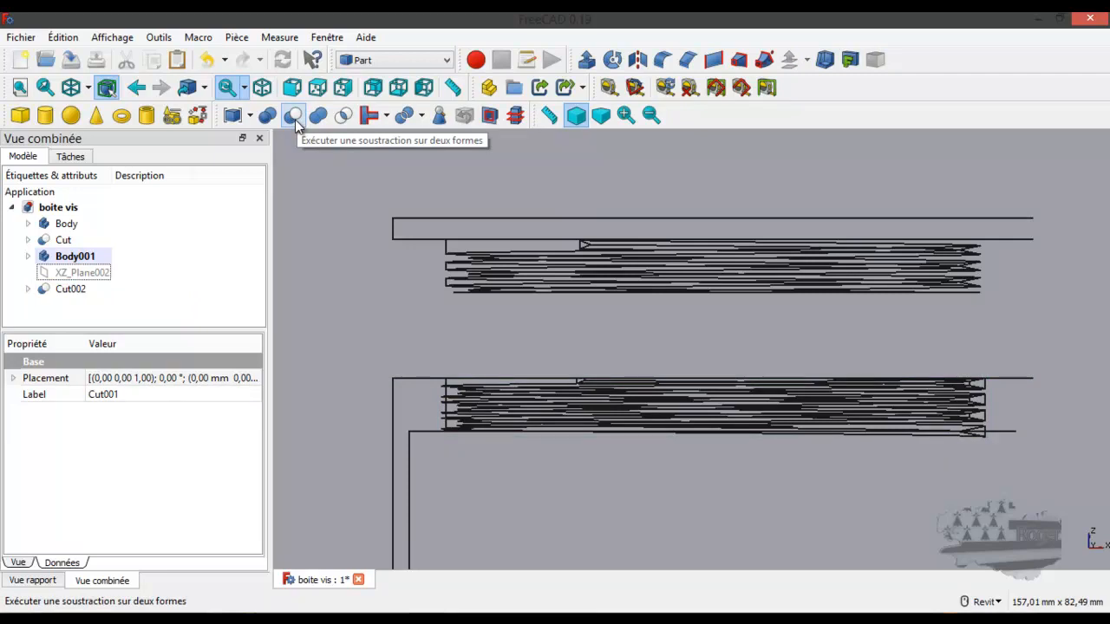
click(20, 115)
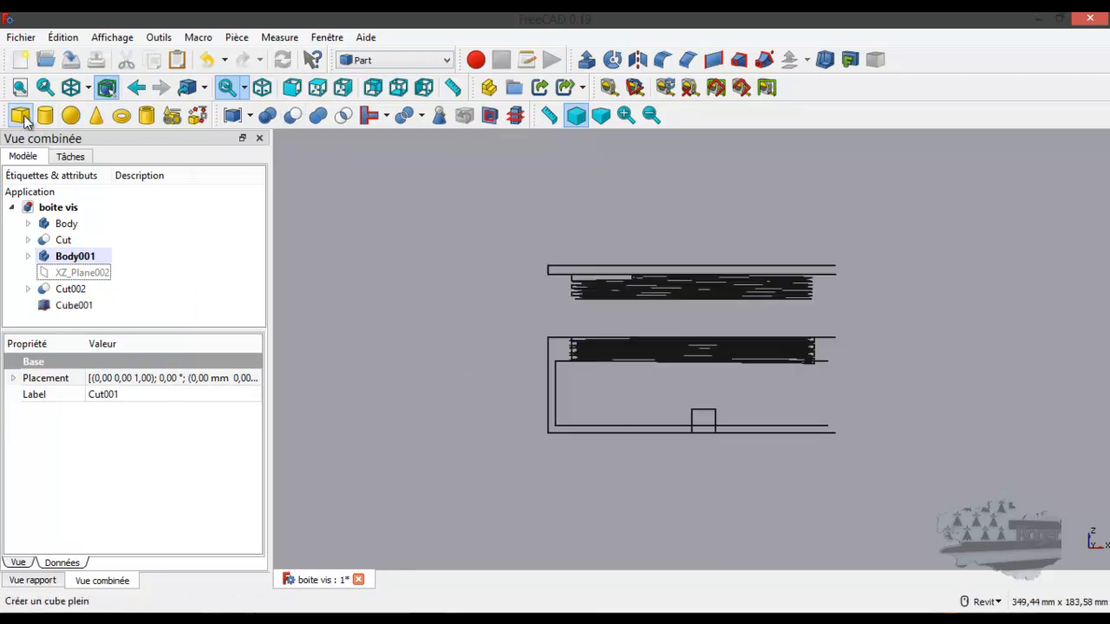
scroll(698, 382, up, 5)
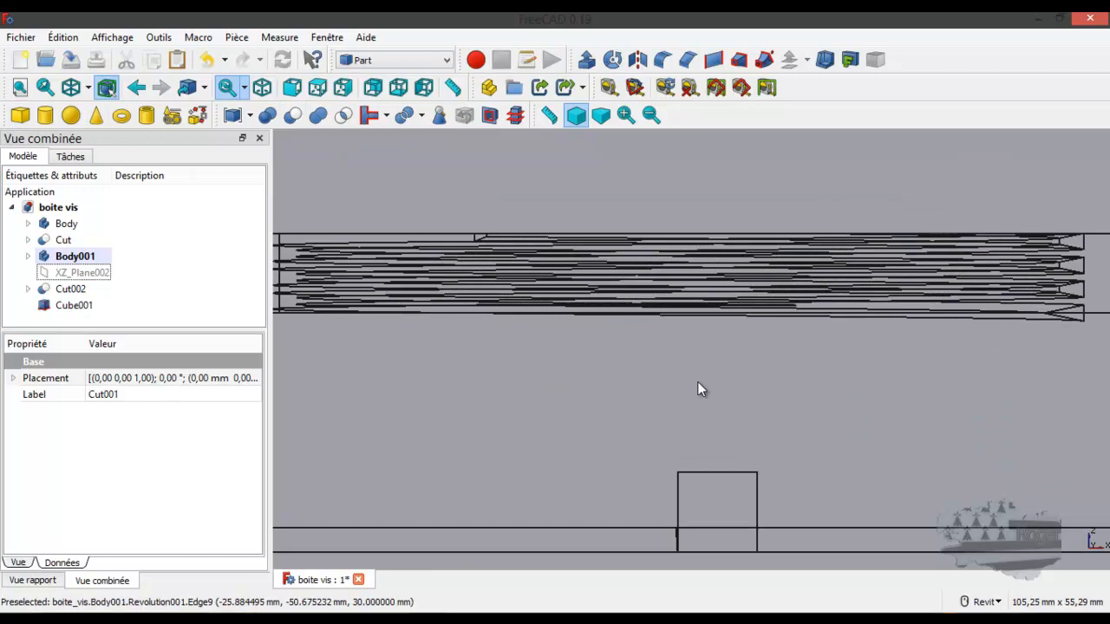
scroll(699, 388, down, 2)
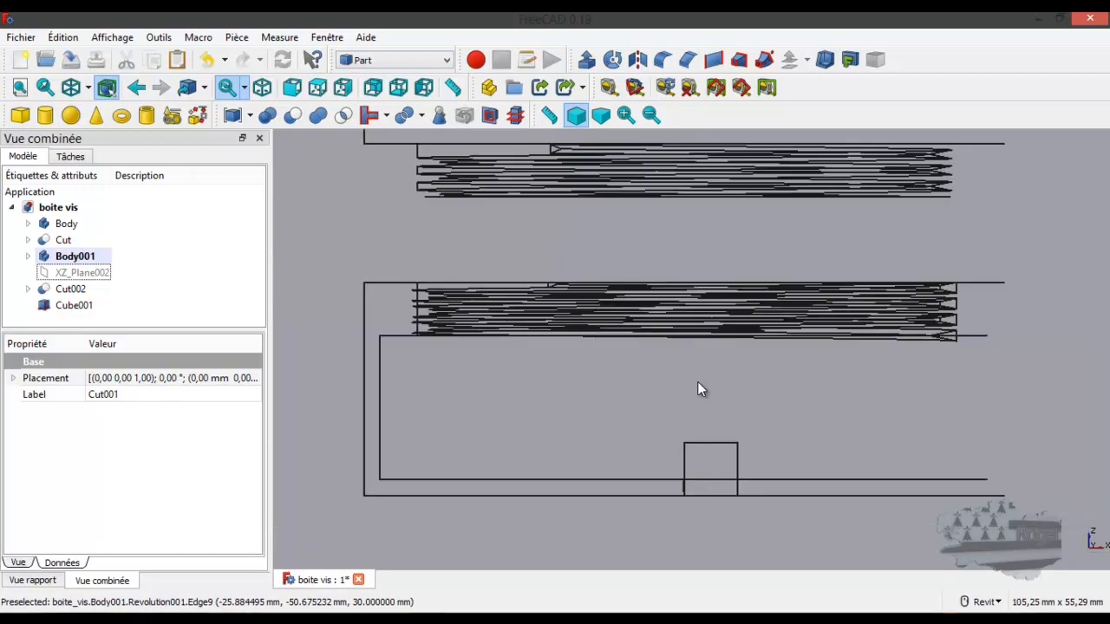
click(69, 306)
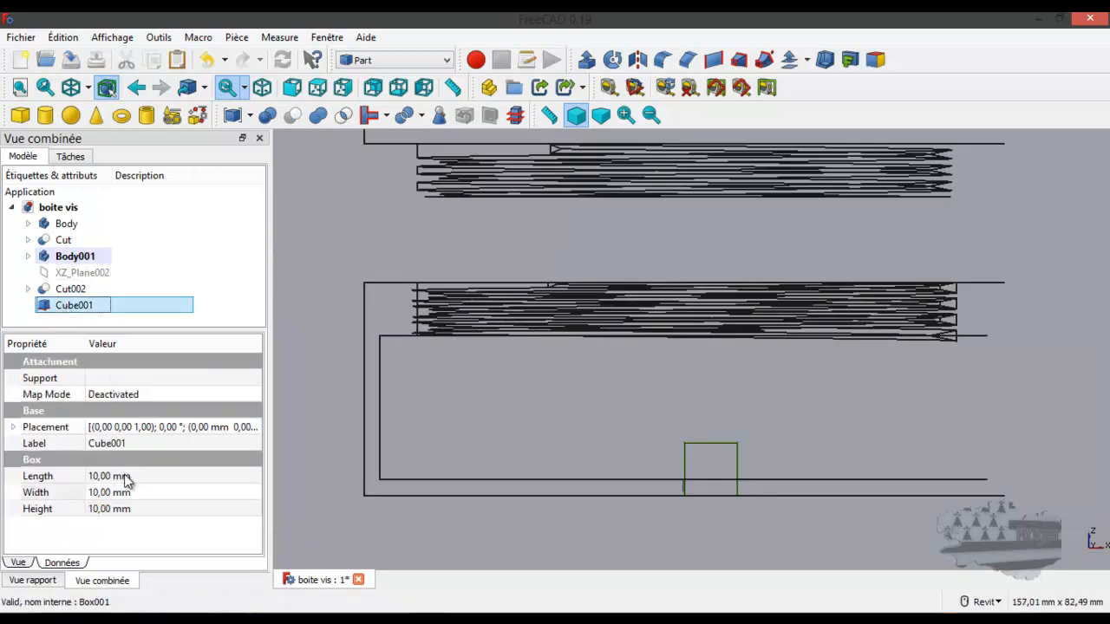
double_click(126, 477)
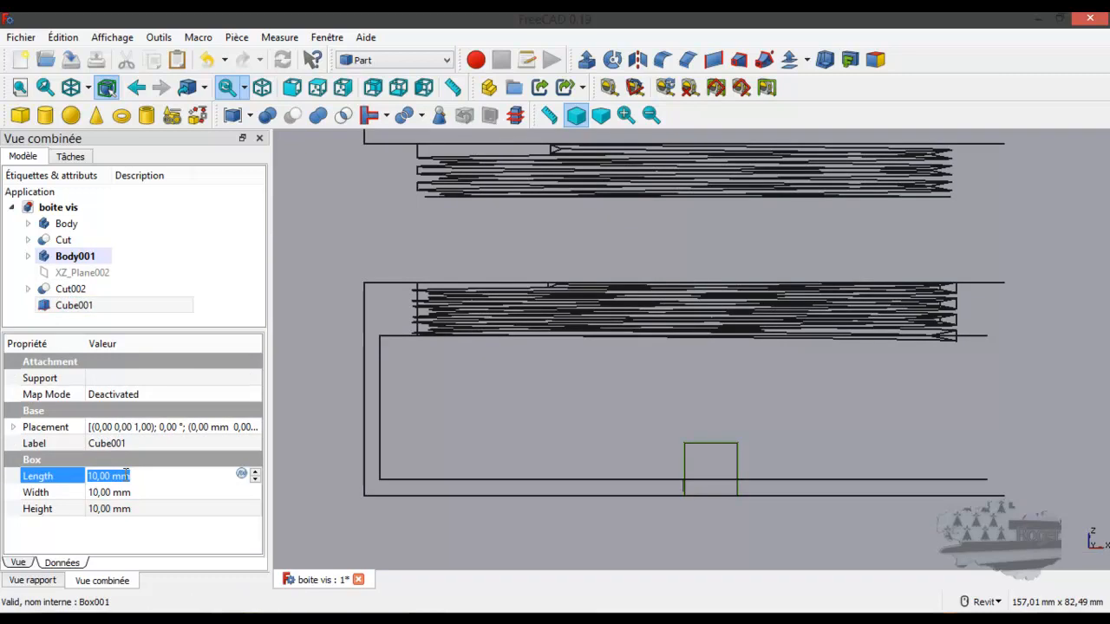
click(83, 309)
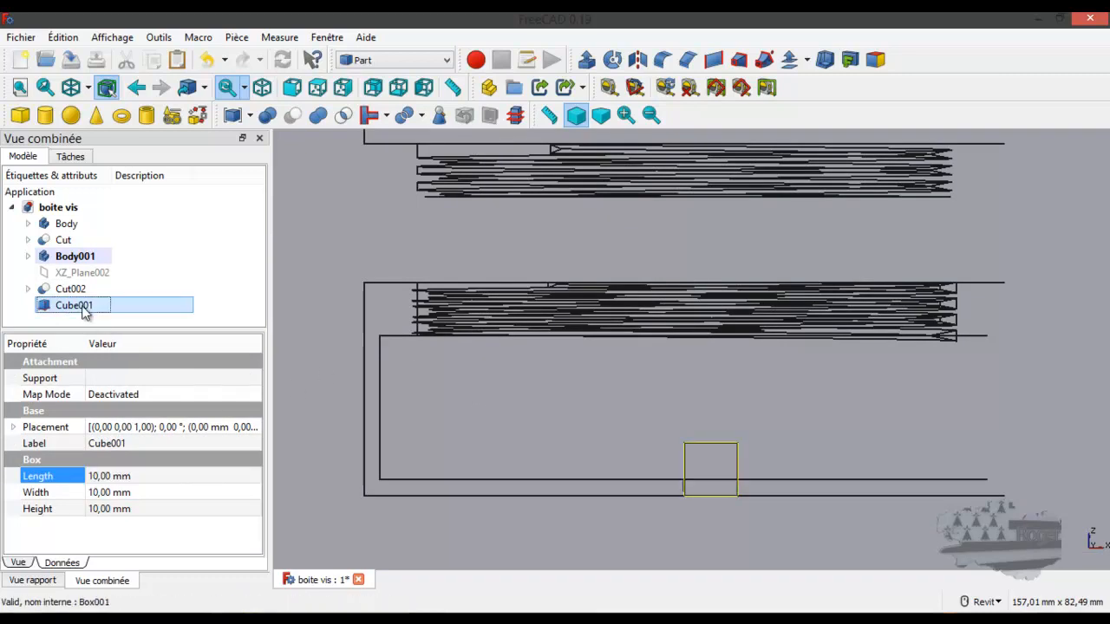
key(Delete)
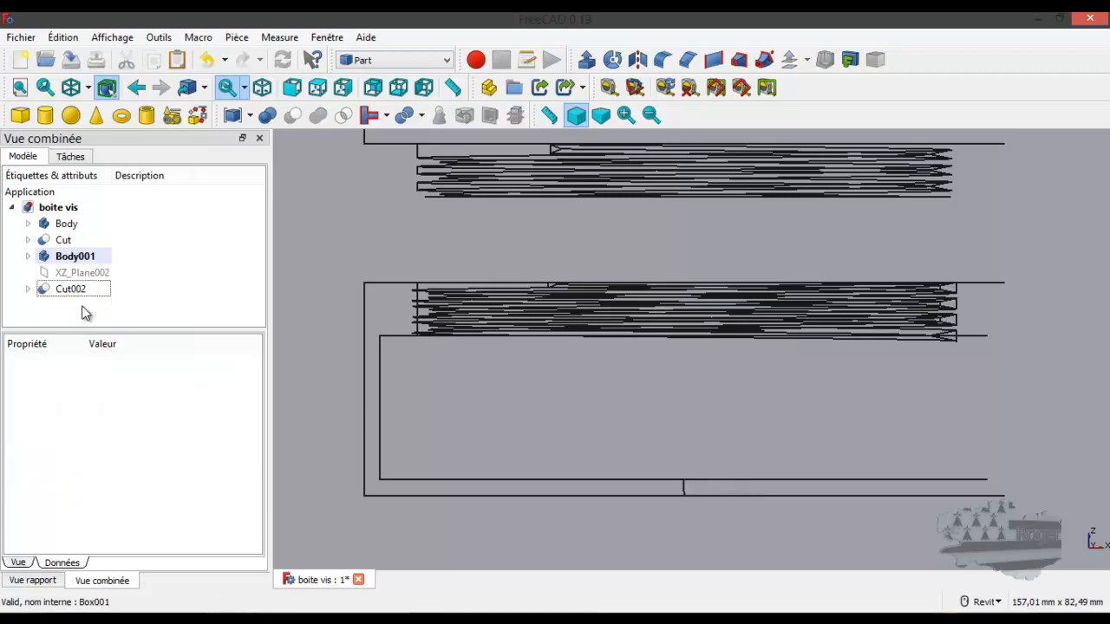
Add a cylinder primitive and set its radius to 52 mm.
click(45, 116)
click(66, 307)
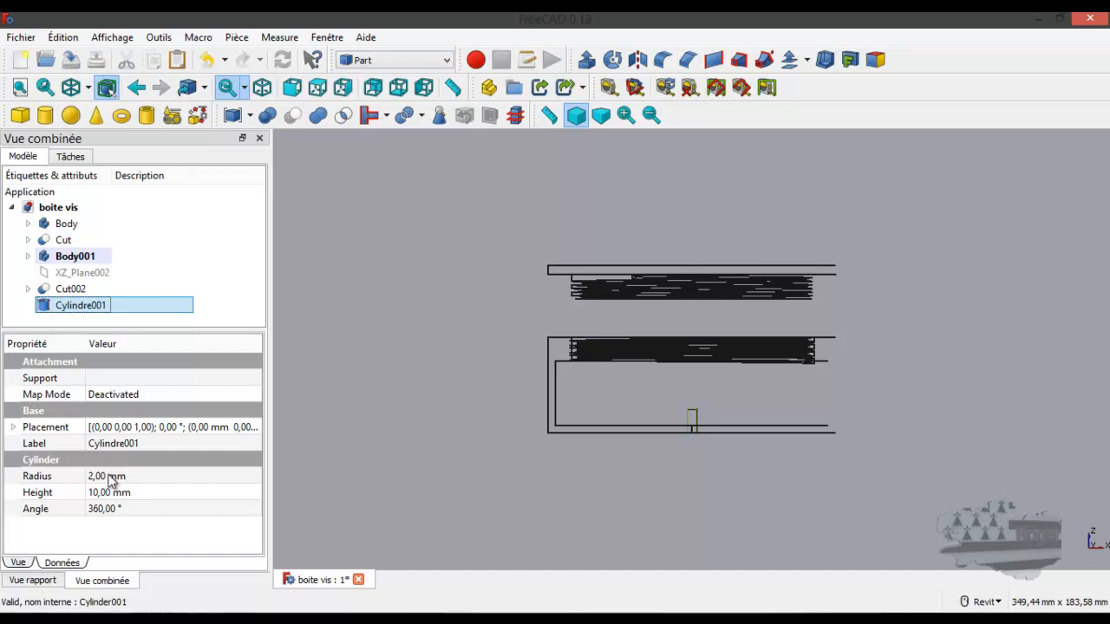
click(105, 476)
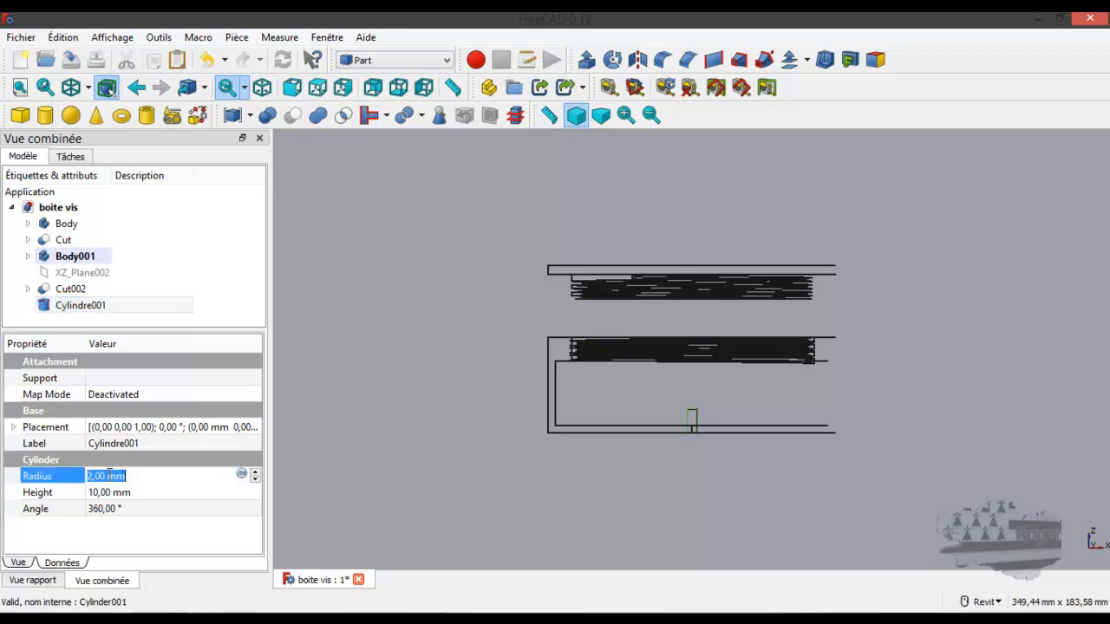
text(52)
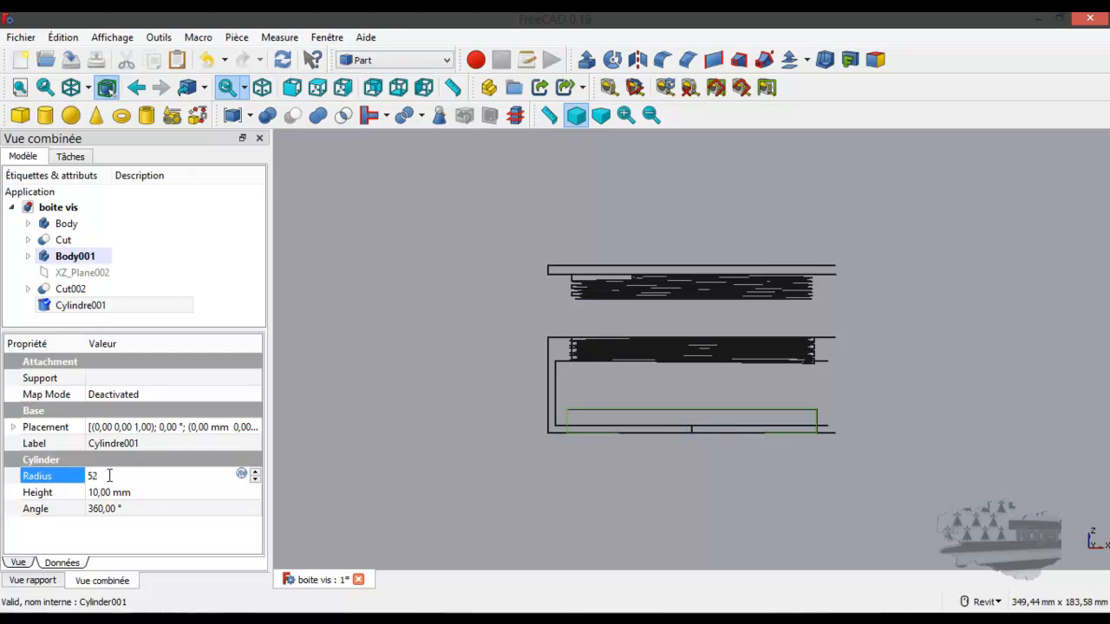
click(91, 306)
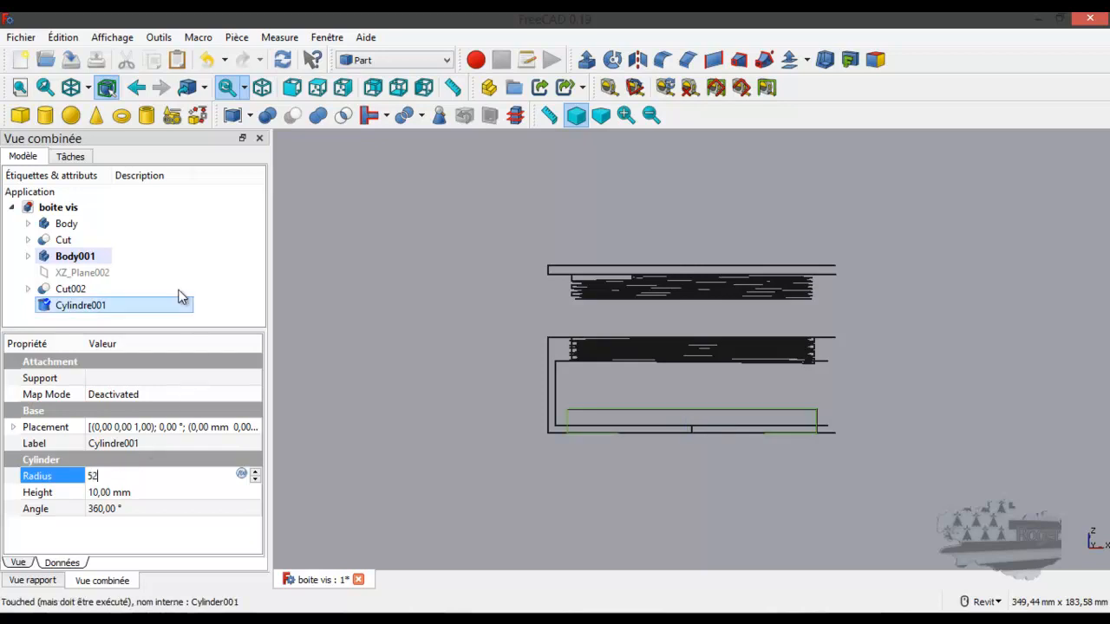
Transform Cylindre001 straight up by 20 mm, bringing its top level with the underside of the box's threaded neck.
right_click(94, 308)
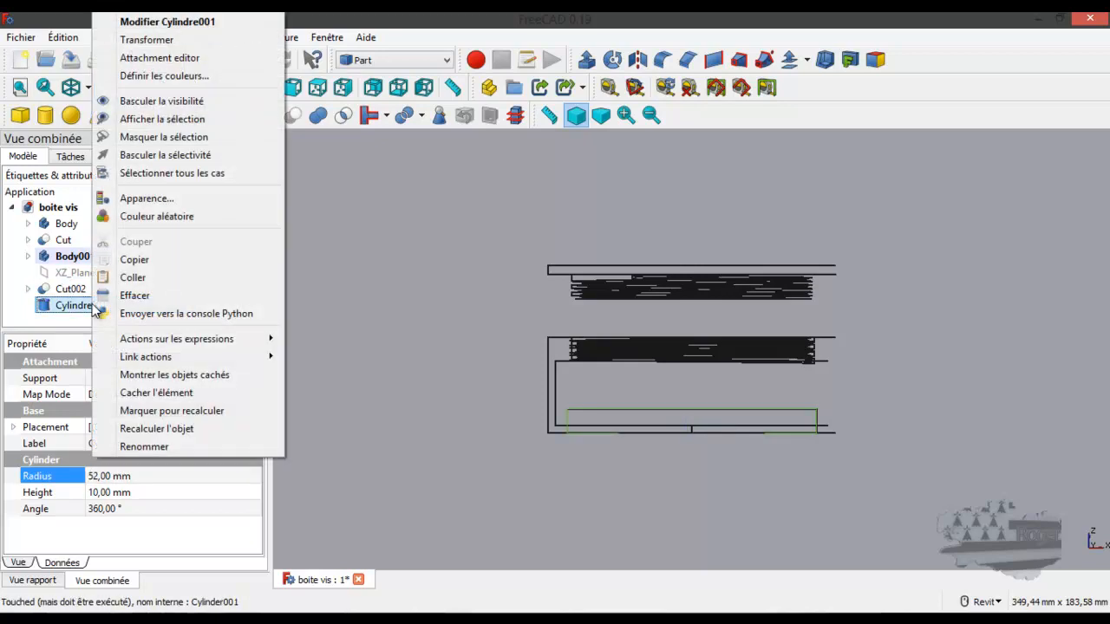
click(147, 40)
scroll(697, 368, up, 4)
drag(686, 402, 693, 301)
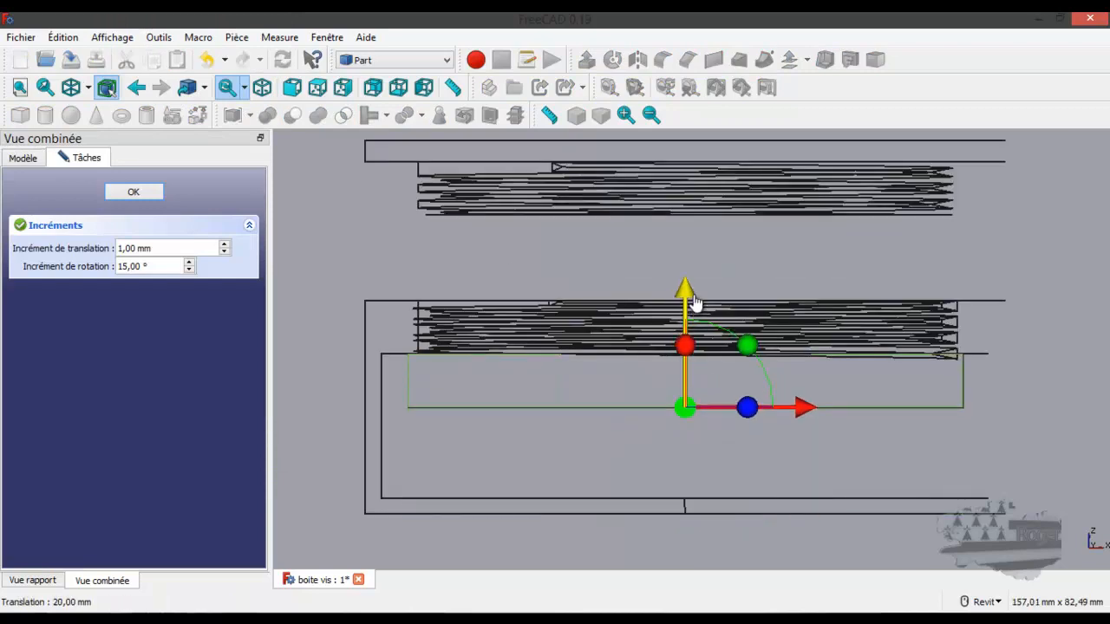
scroll(977, 357, up, 8)
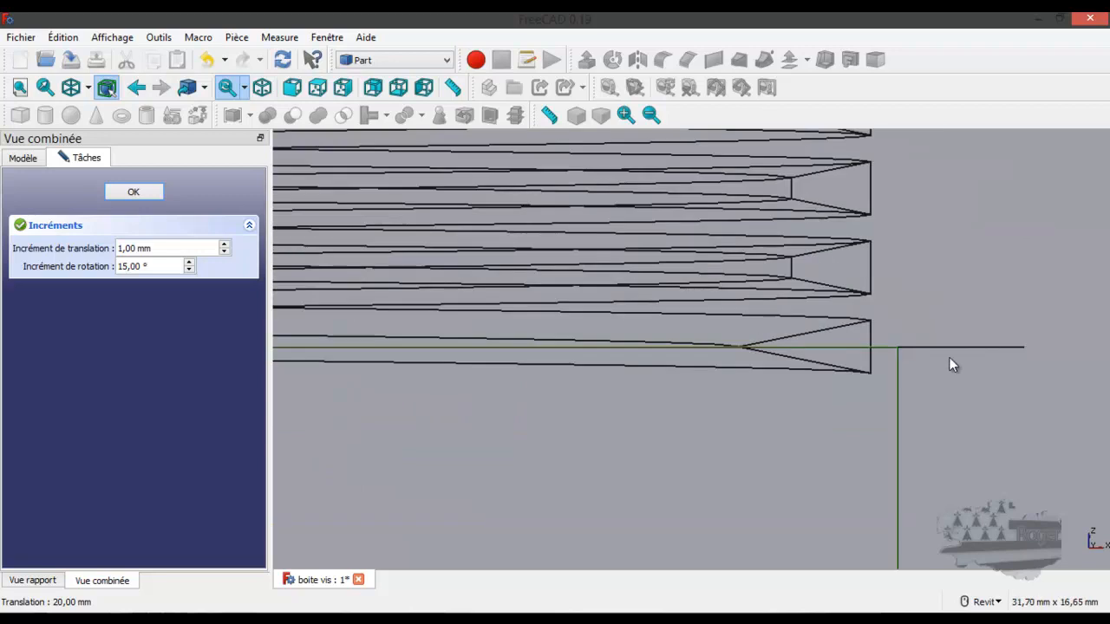
scroll(892, 358, down, 8)
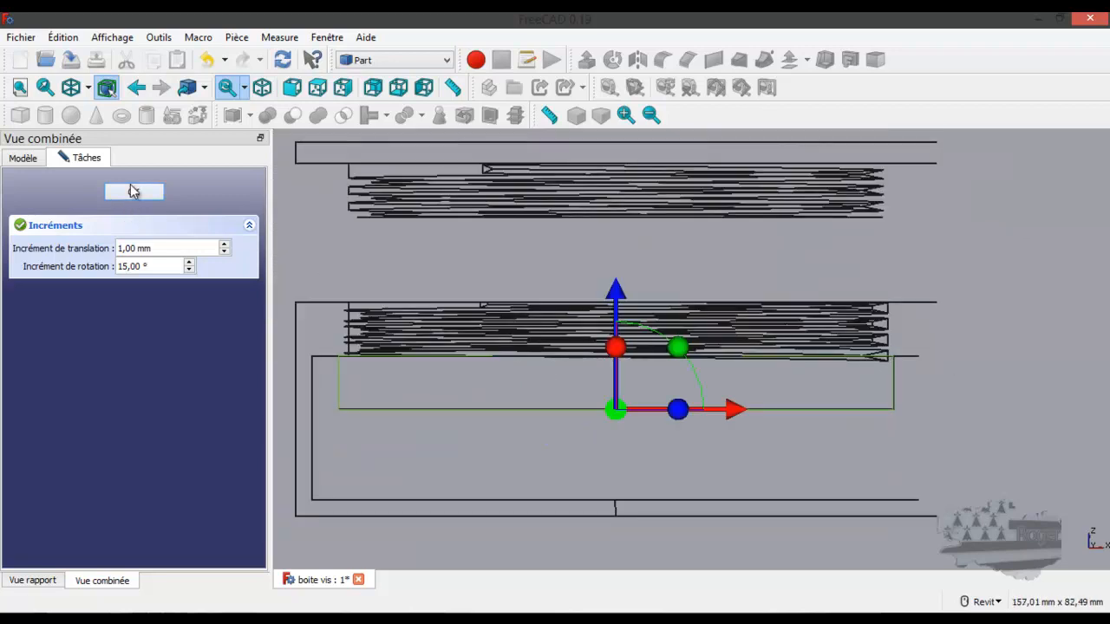
click(132, 192)
Subtract Cylindre001 from the thread Cut002 with a Boolean cut to trim the part protruding below the neck.
click(71, 288)
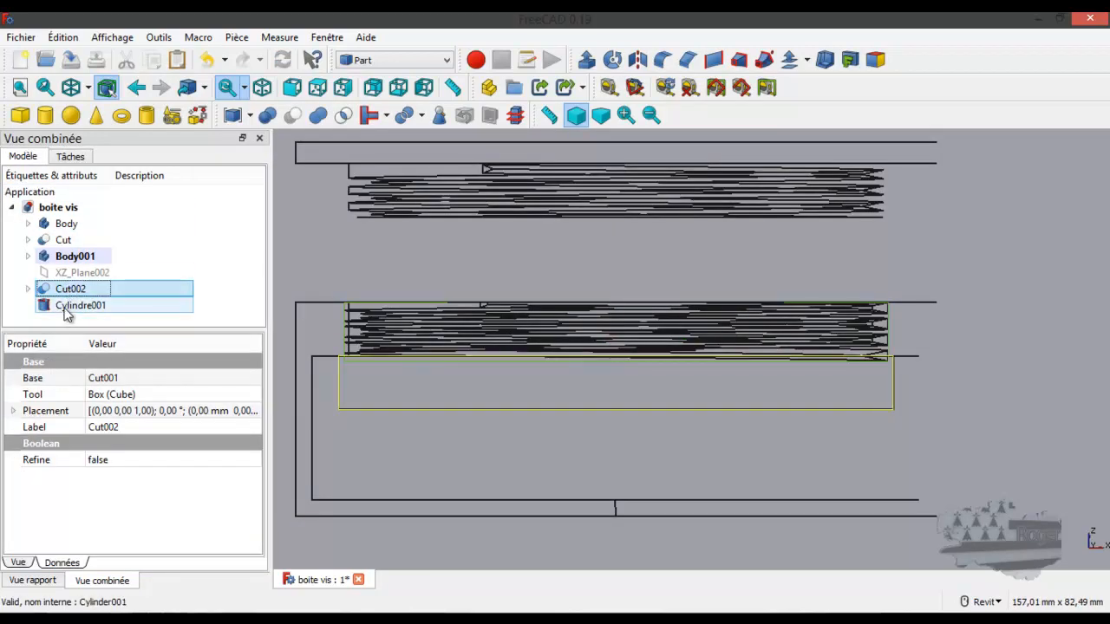
ctrl+click(65, 307)
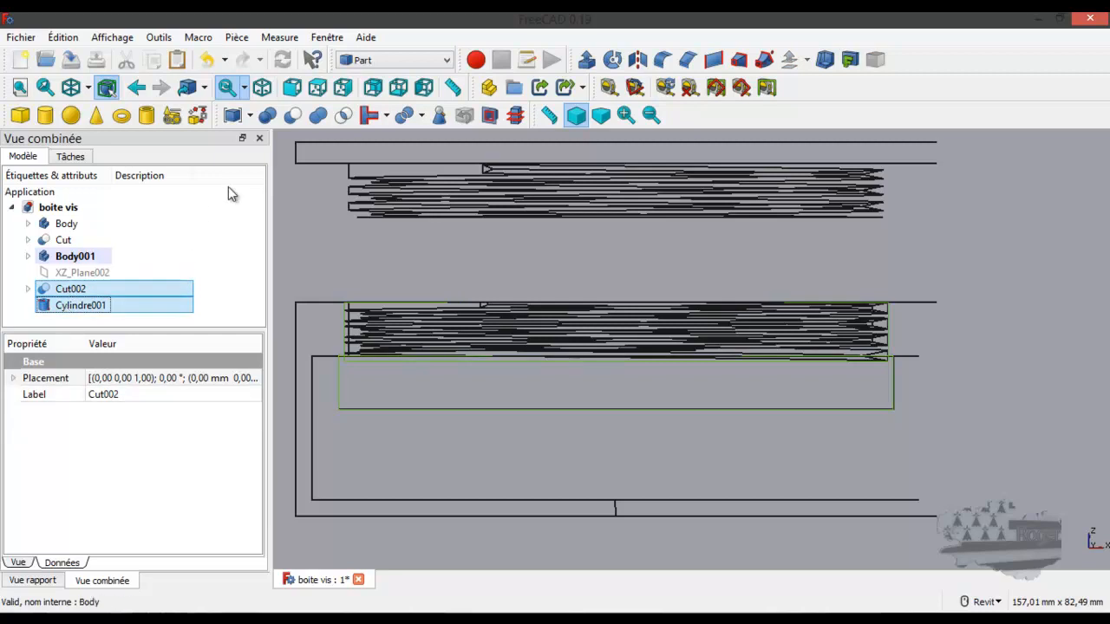
click(293, 116)
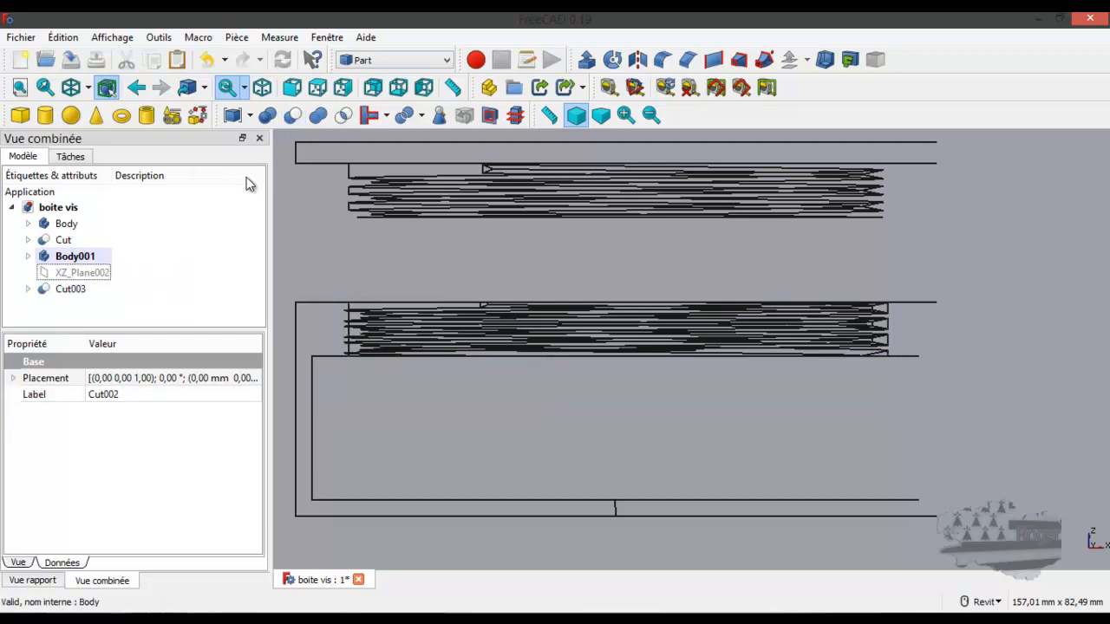
Display the model in shaded wireframe (Filaire ombré) and examine the trimmed thread end at the box's top rim.
click(89, 88)
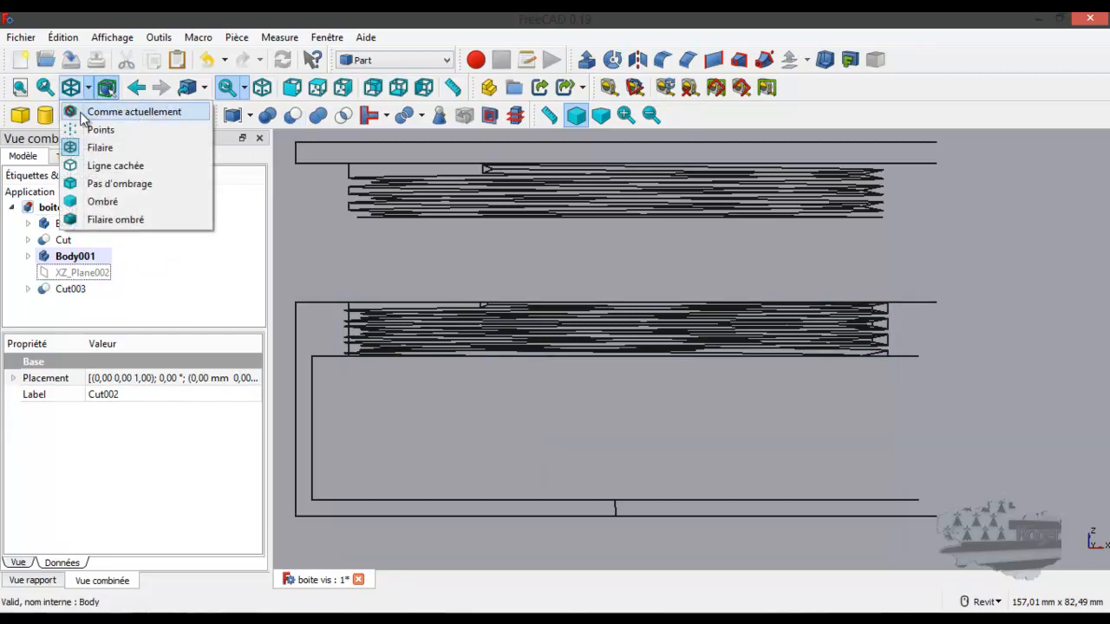
click(96, 220)
shift+middle_drag(420, 349, 442, 371)
scroll(442, 371, down, 4)
scroll(413, 338, up, 8)
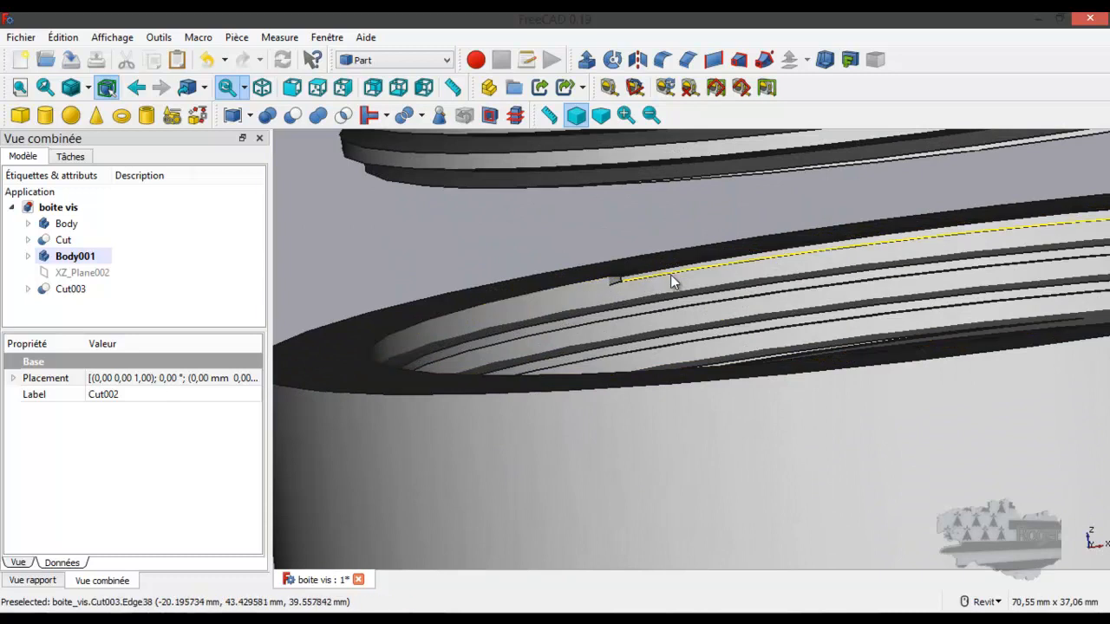
mouse_move(545, 438)
shift+middle_down()
mouse_move(581, 454)
mouse_move(620, 429)
mouse_move(630, 446)
mouse_move(552, 448)
shift+middle_up()
scroll(555, 295, up, 8)
shift+middle_drag(571, 273, 396, 271)
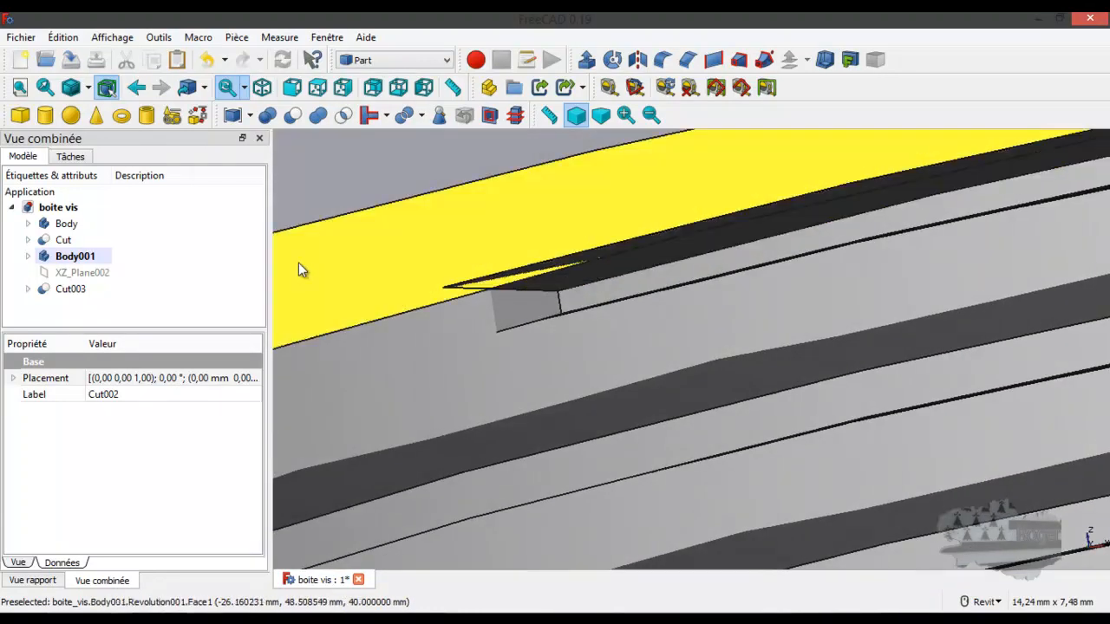
Hide the lid (Cut) and inspect the thread's end at the box's rim from a different angle.
click(69, 240)
shift+middle_drag(515, 326, 586, 310)
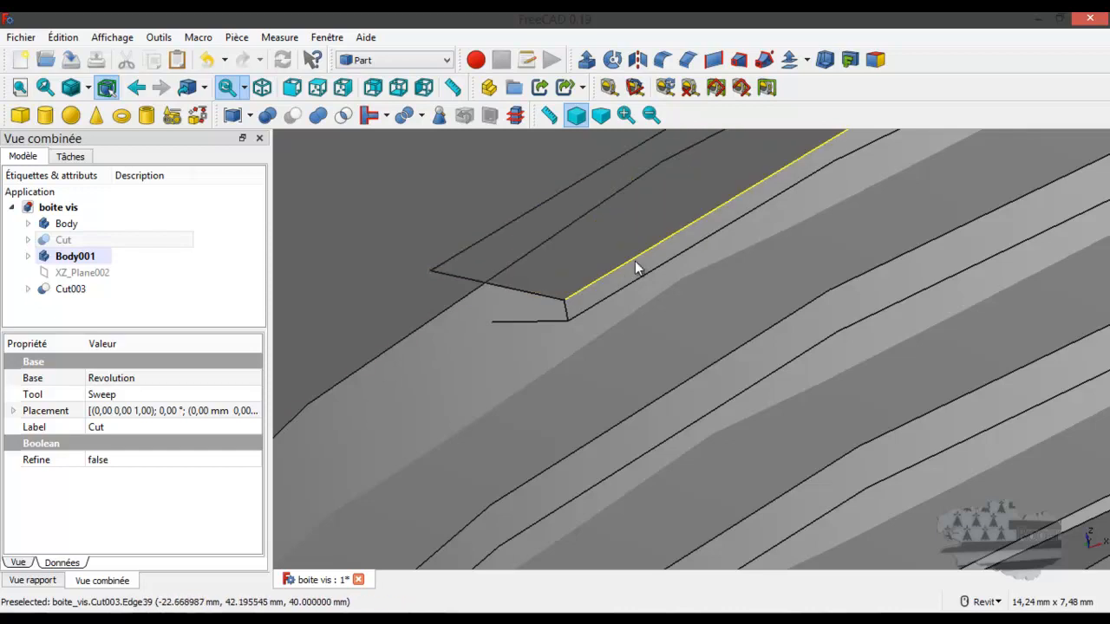
Show the lid (Cut) again above the box and examine the internal thread's end at the box's rim.
scroll(521, 290, down, 2)
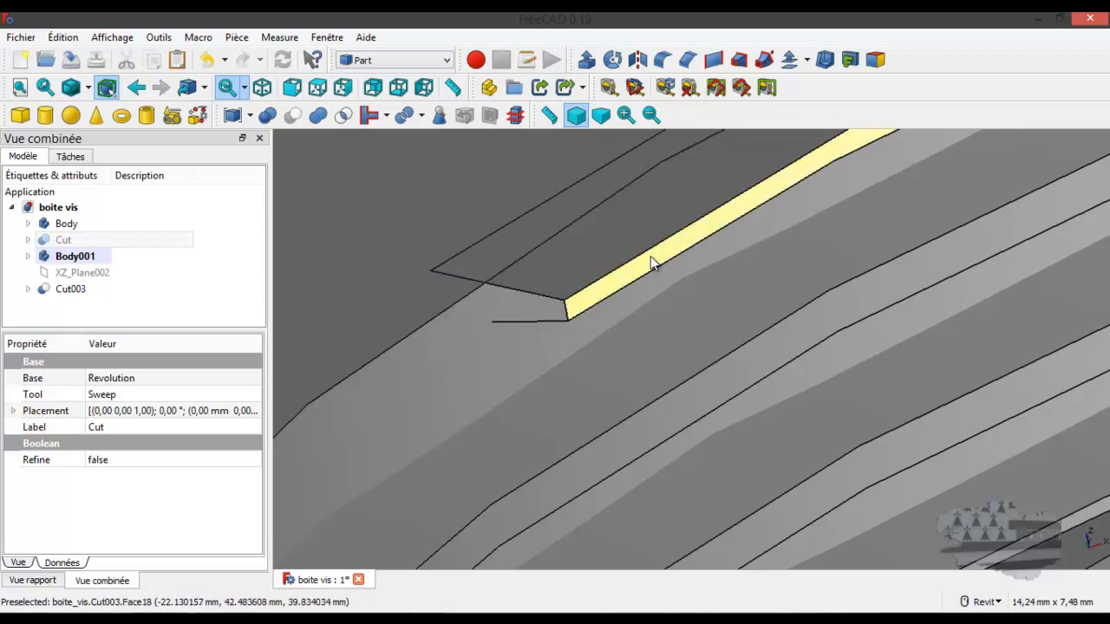
scroll(538, 302, down, 4)
scroll(519, 303, down, 4)
shift+middle_drag(697, 385, 653, 365)
scroll(645, 363, down, 2)
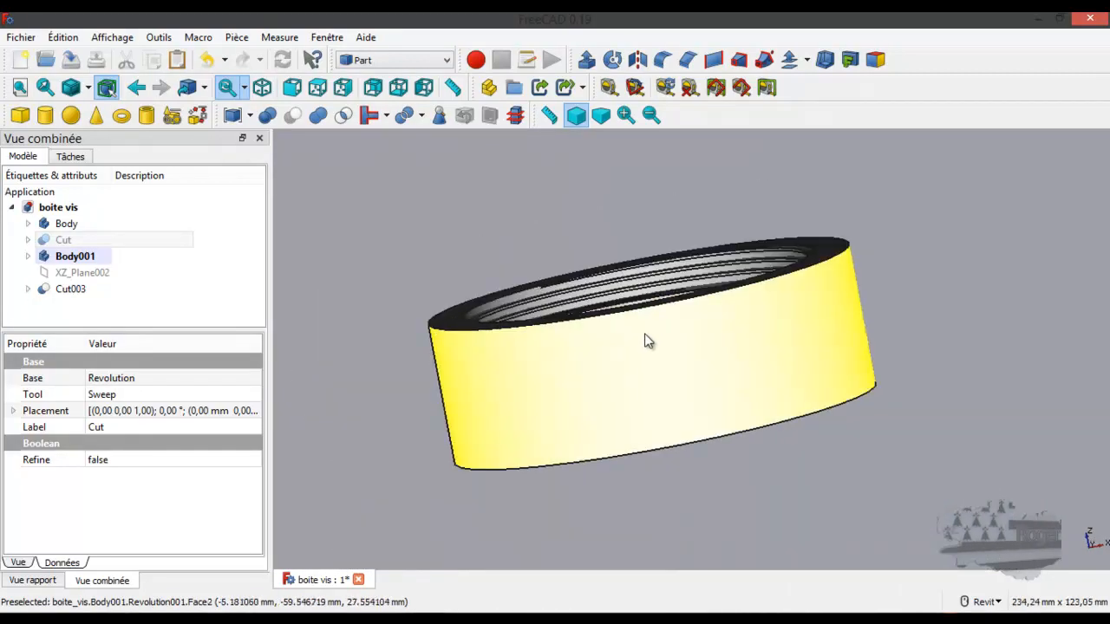
scroll(645, 320, up, 5)
scroll(646, 325, down, 3)
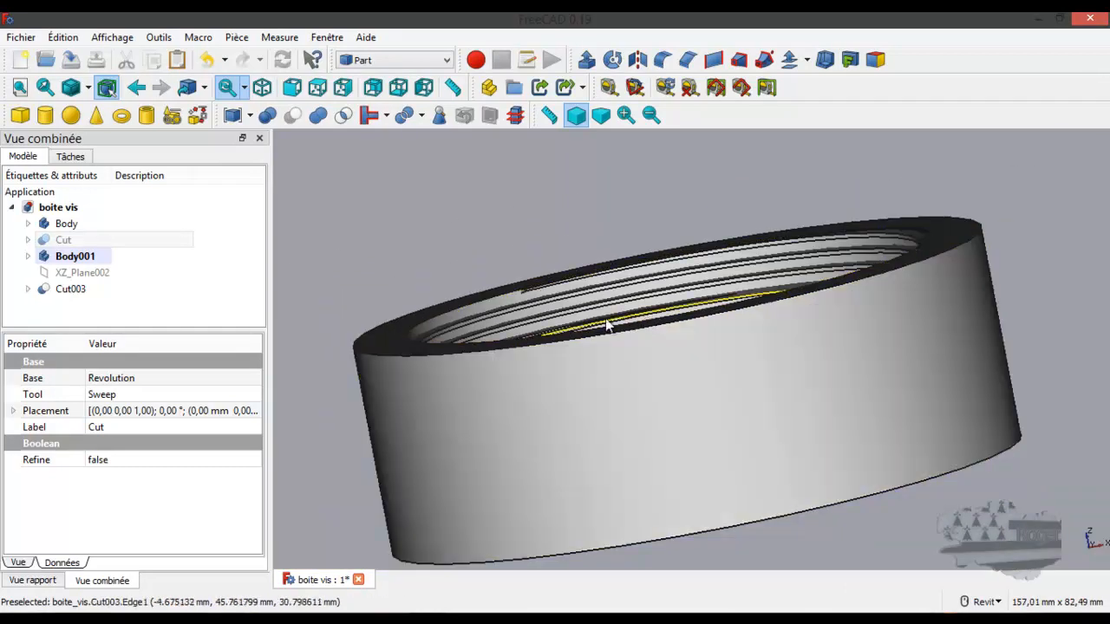
key(space)
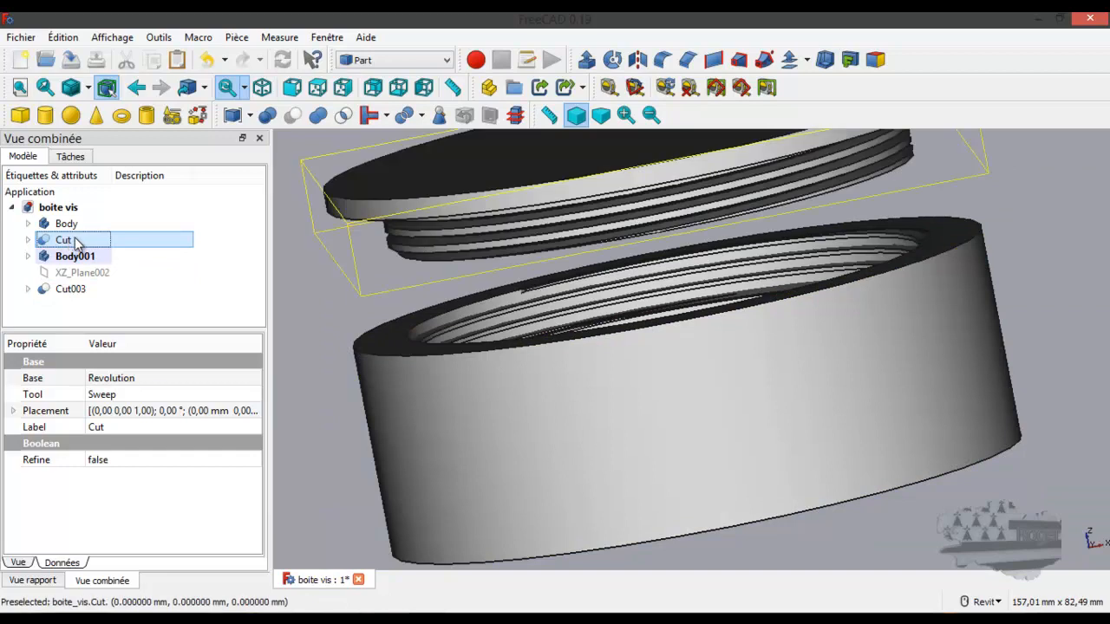
shift+middle_drag(807, 273, 783, 305)
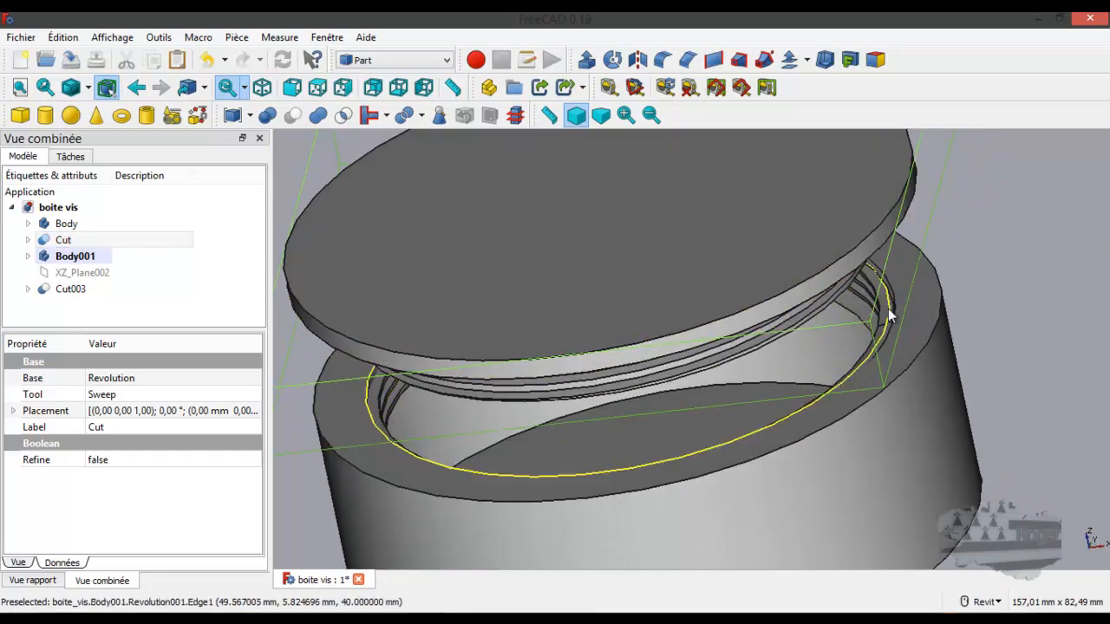
scroll(894, 308, up, 5)
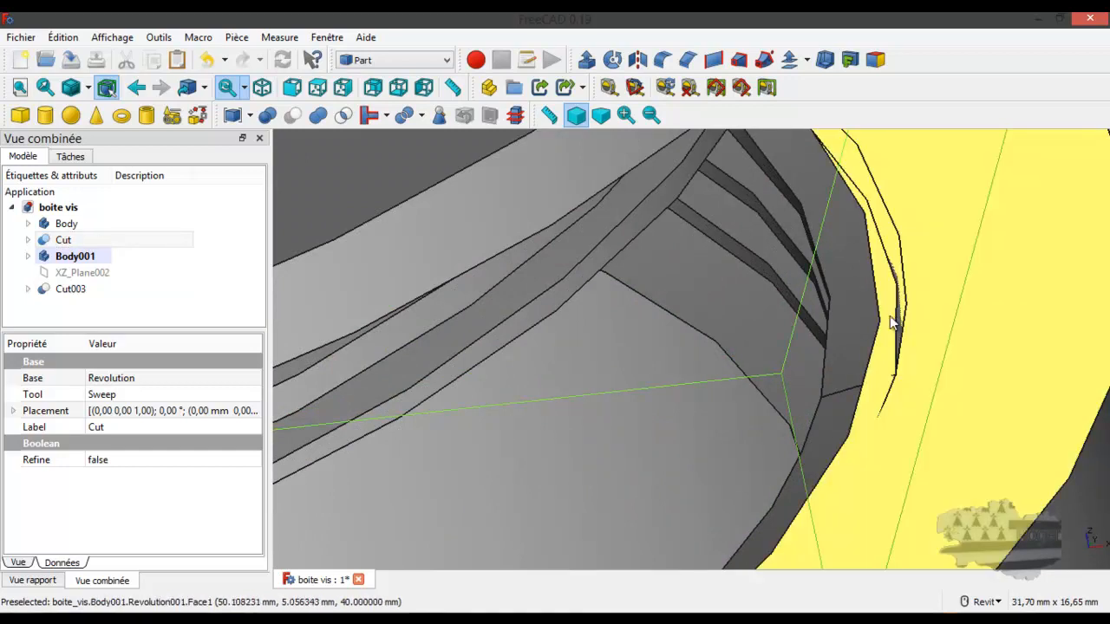
scroll(919, 310, down, 3)
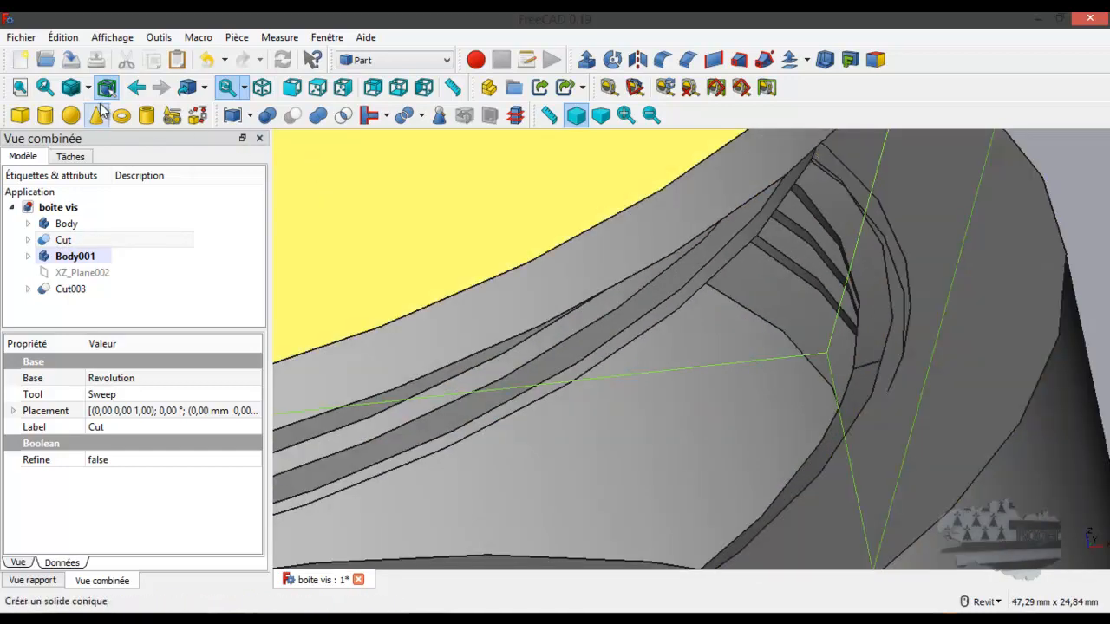
Switch the model's display mode to shaded without edges (Ombré) and inspect the lid and box threads.
click(89, 88)
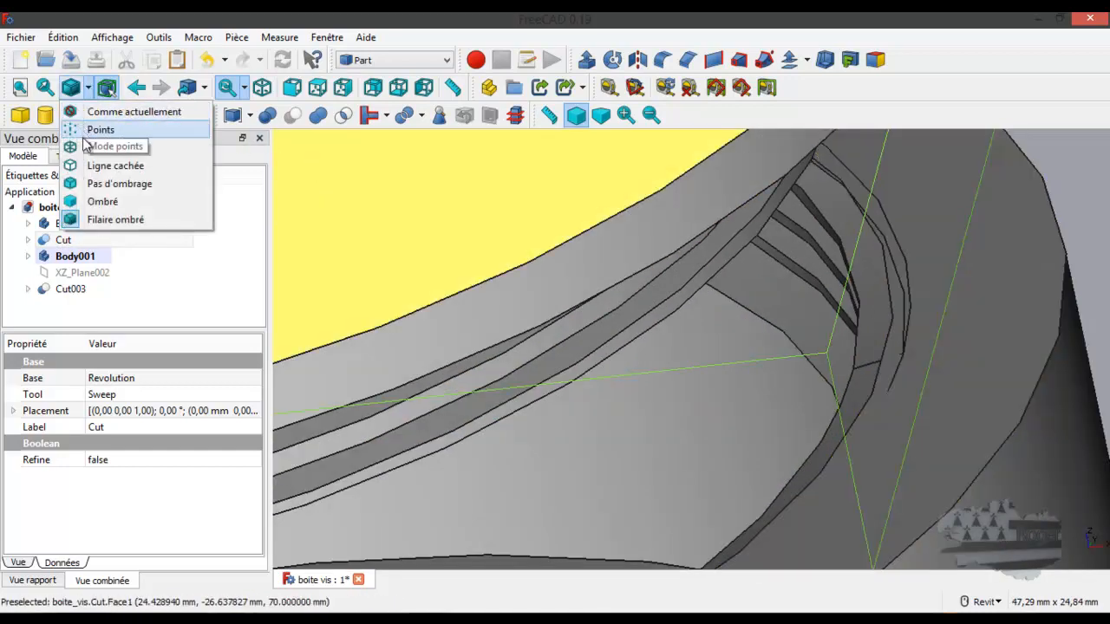
click(97, 201)
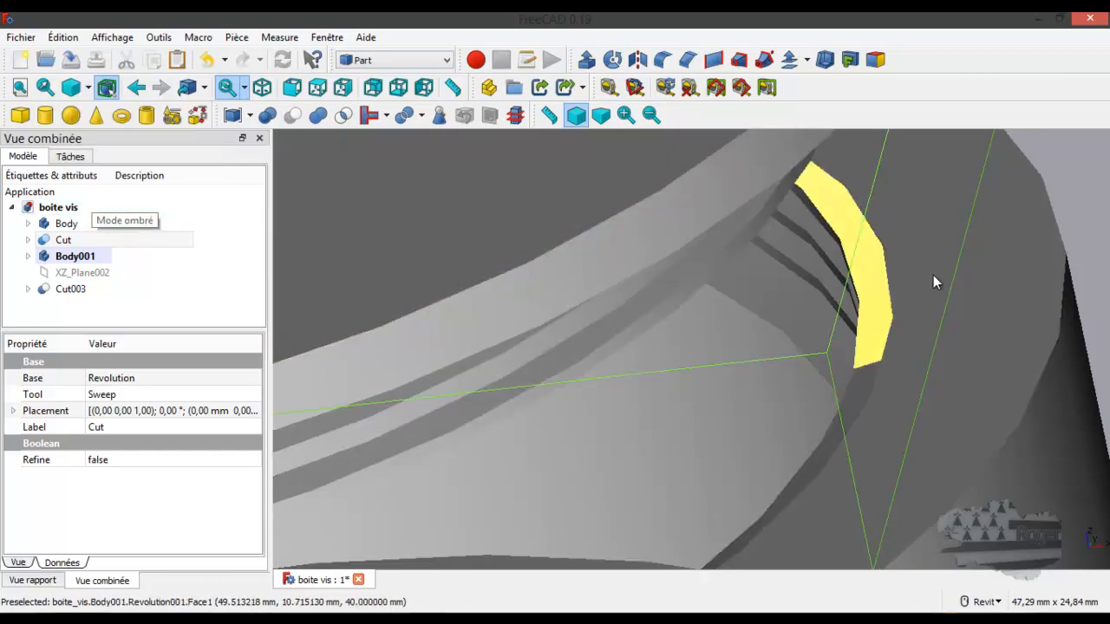
shift+middle_drag(1100, 257, 350, 508)
scroll(512, 355, down, 4)
scroll(575, 300, down, 4)
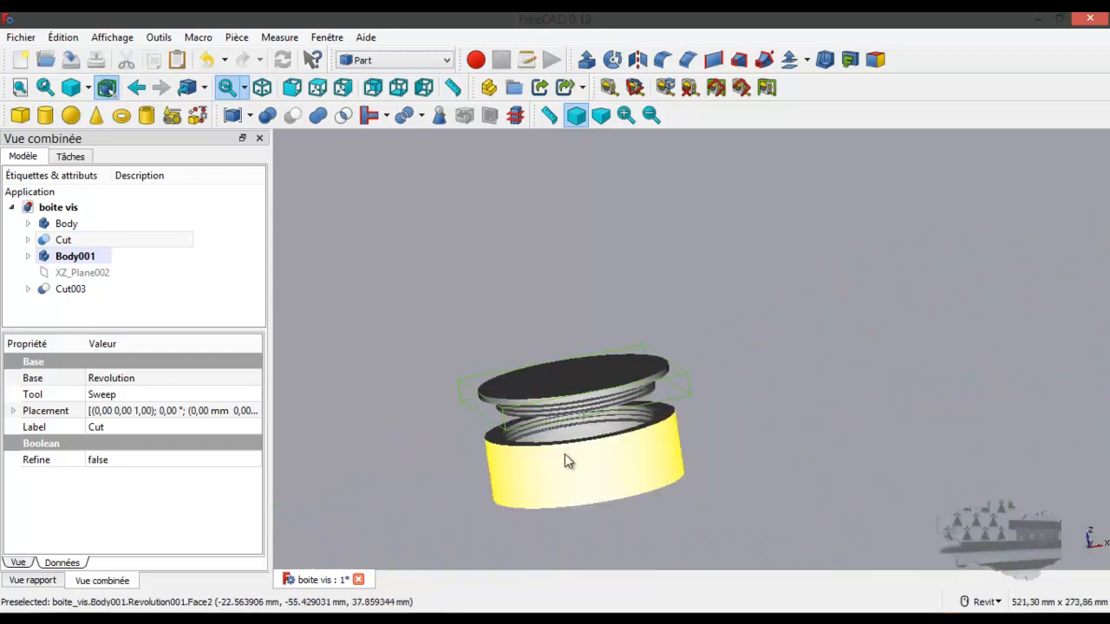
scroll(566, 455, up, 5)
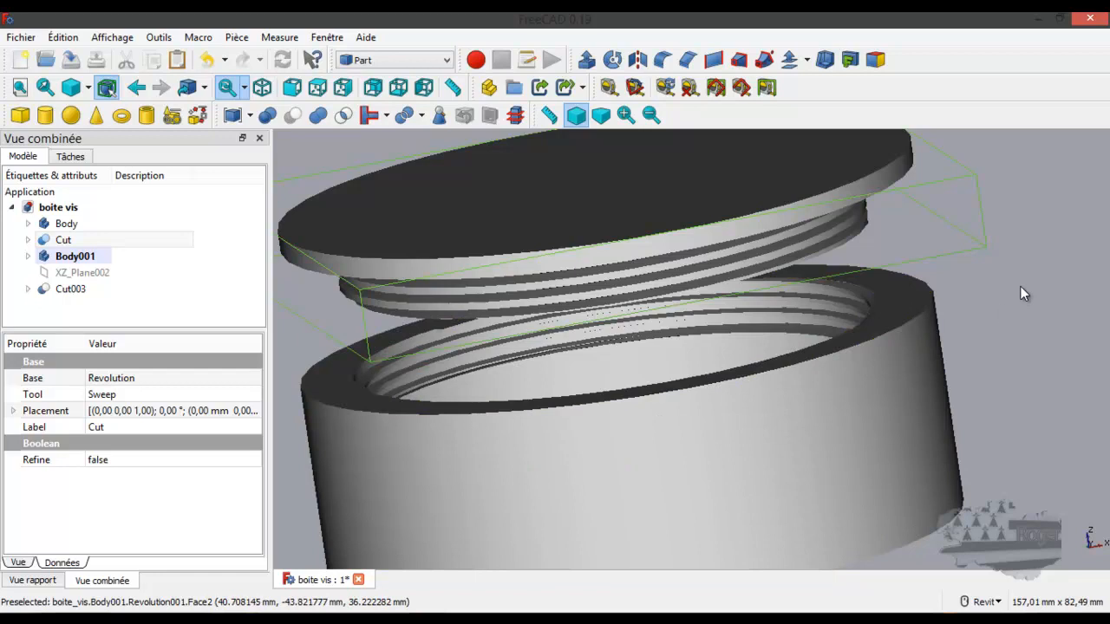
Set the display material of the box body (Body001) to Laiton, after trying Aluminium.
click(769, 447)
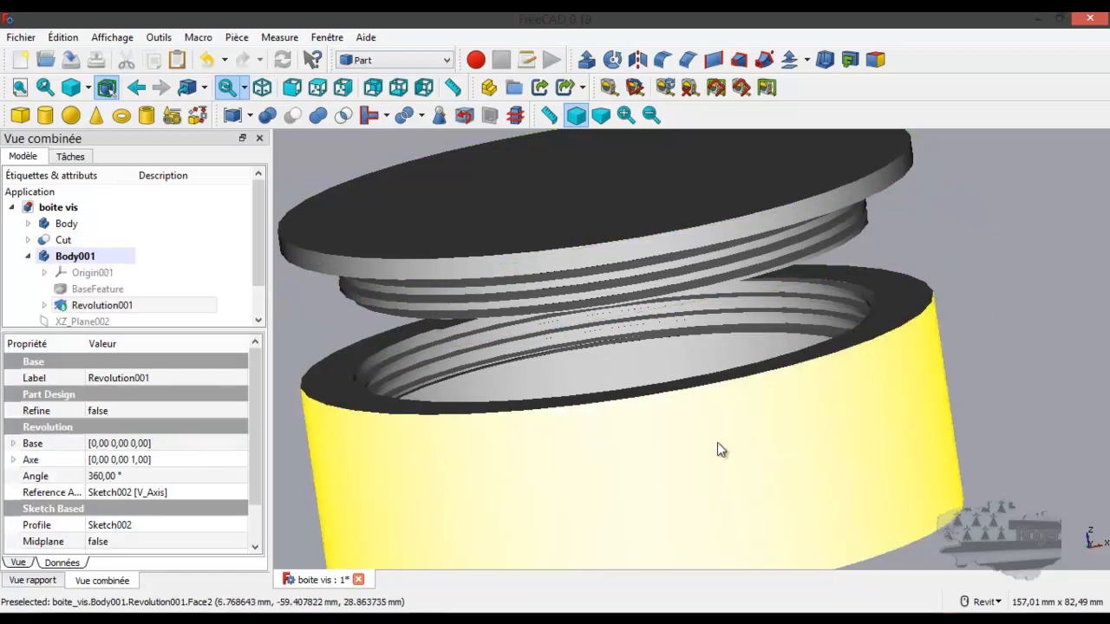
drag(255, 248, 258, 288)
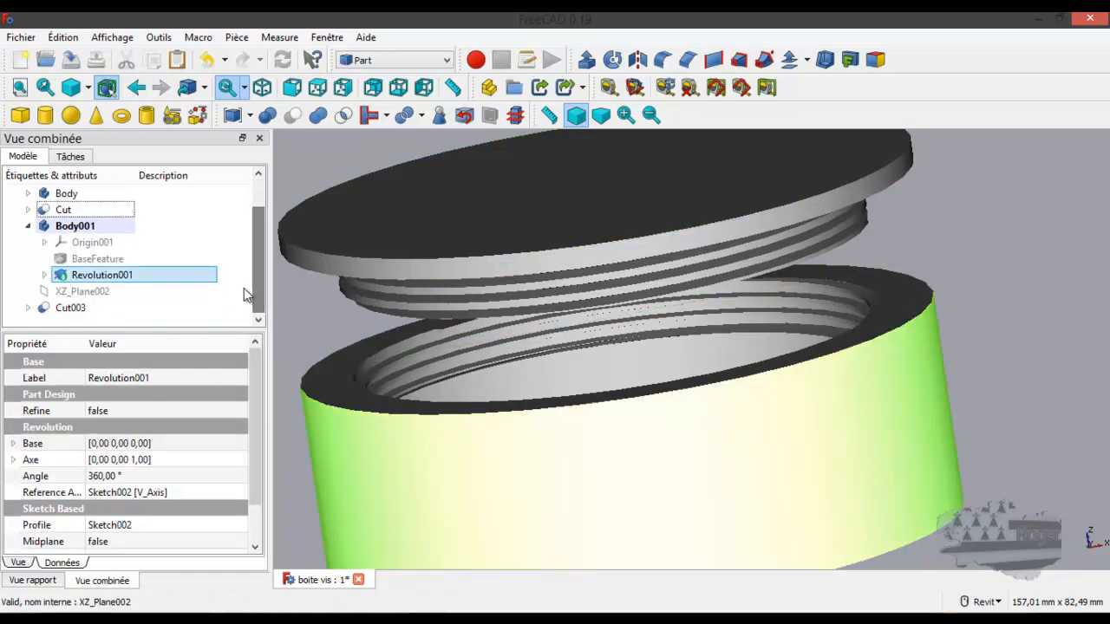
click(69, 227)
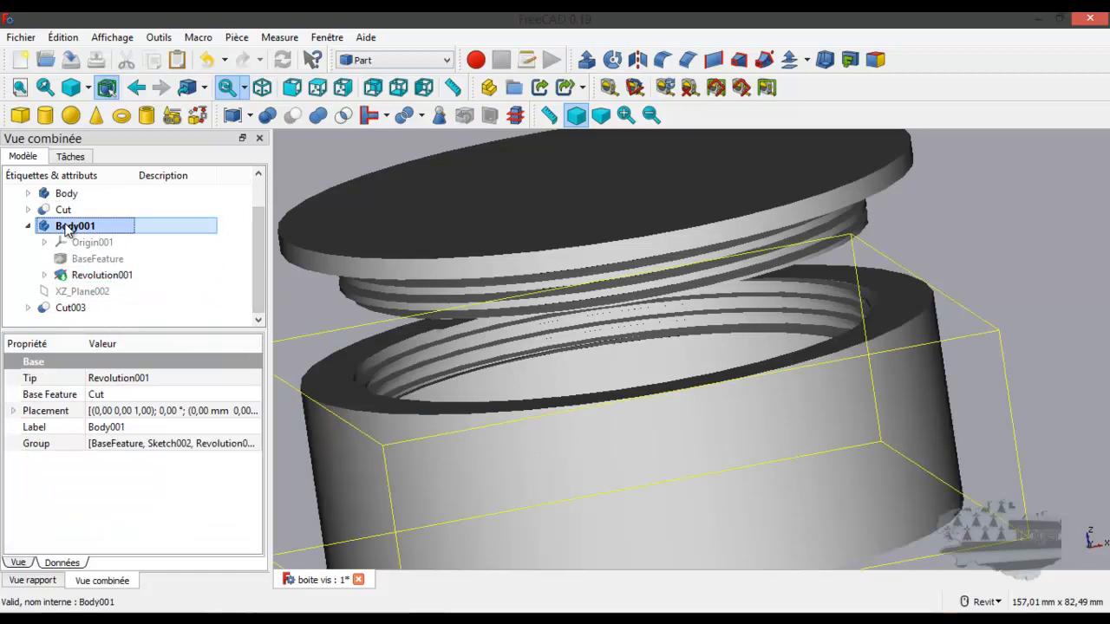
right_click(69, 227)
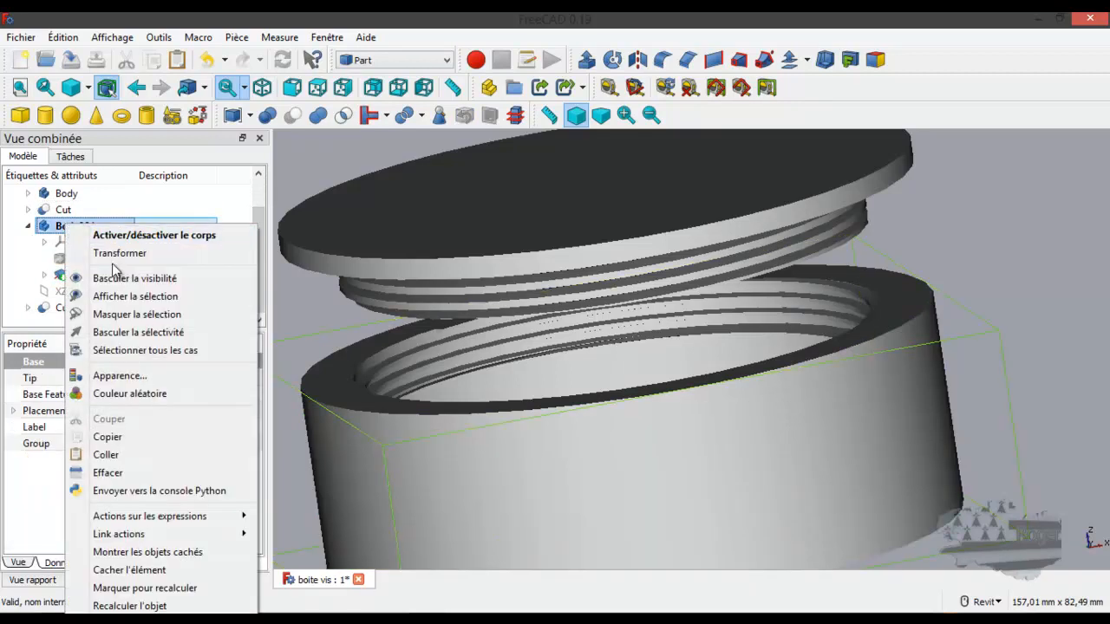
click(113, 376)
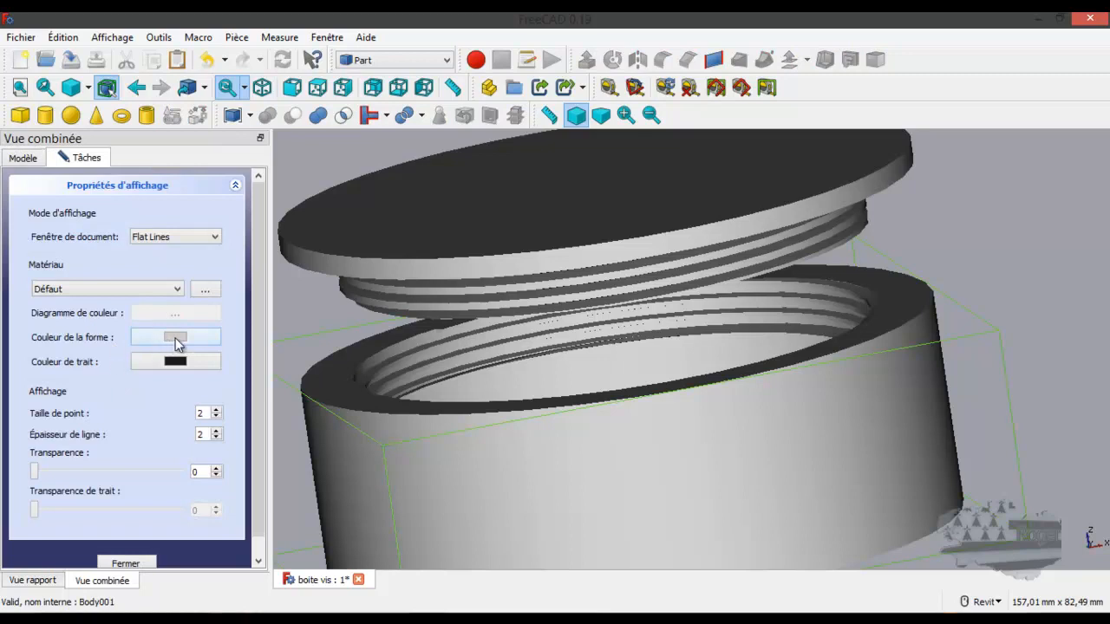
click(176, 291)
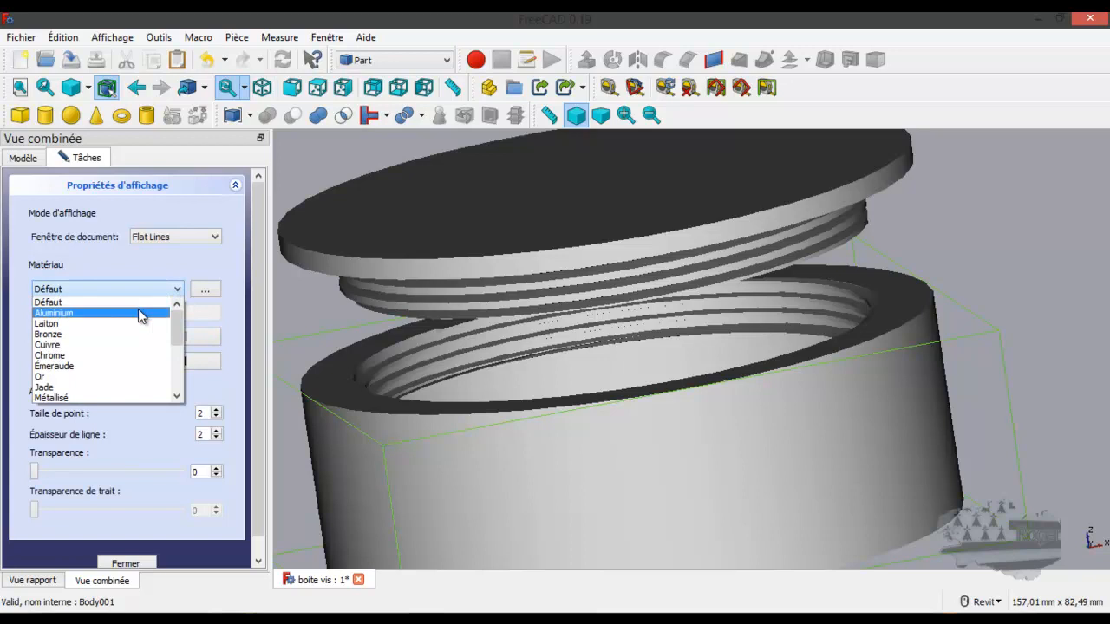
click(138, 309)
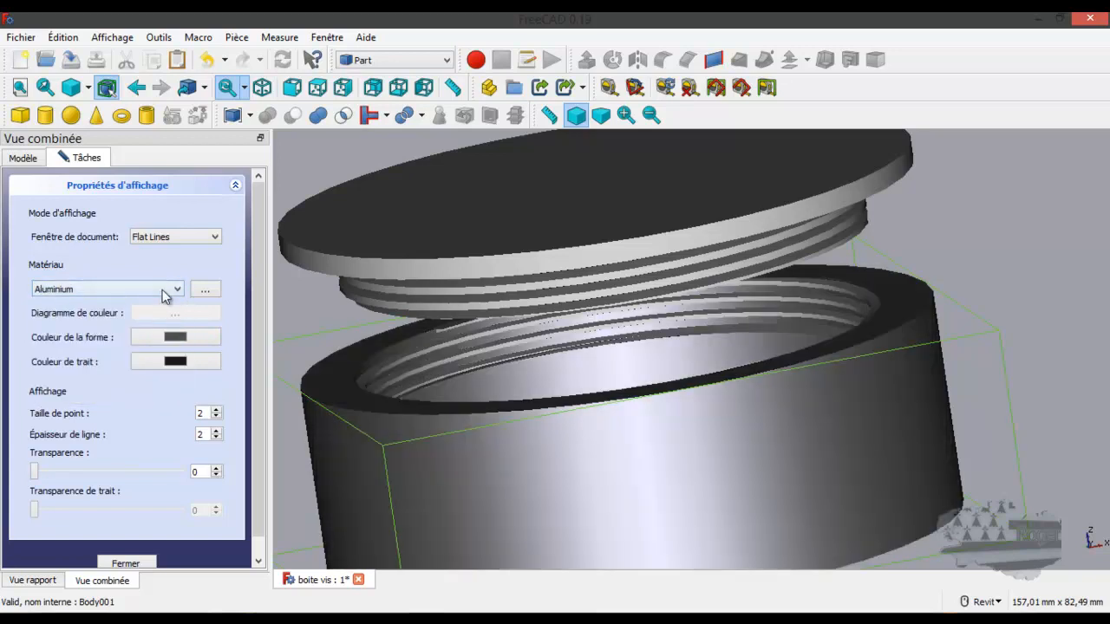
click(162, 290)
click(137, 324)
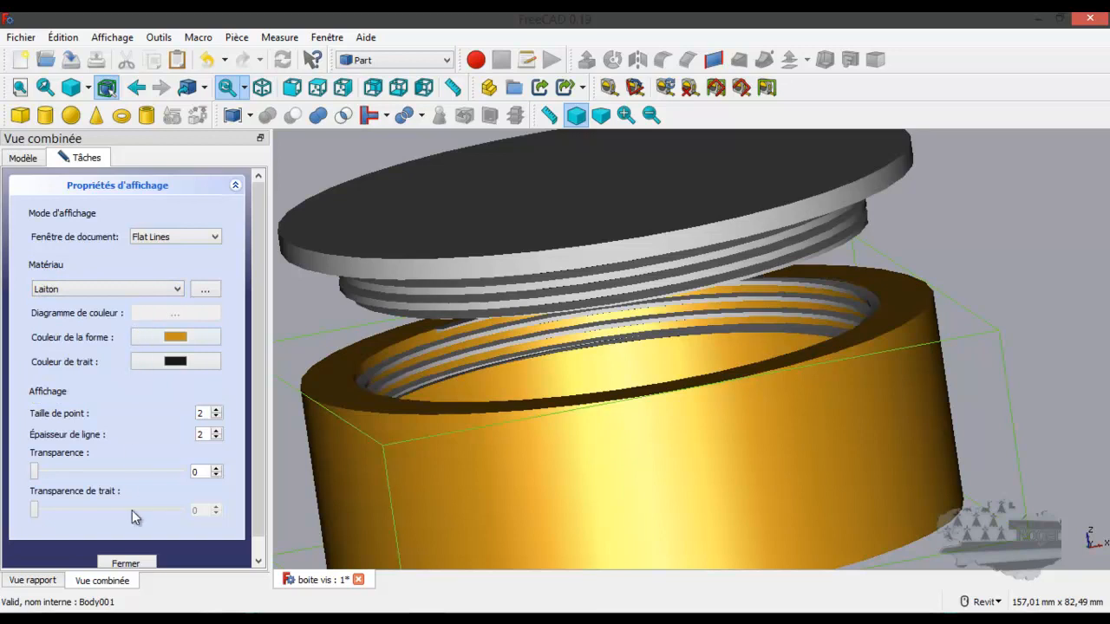
click(126, 565)
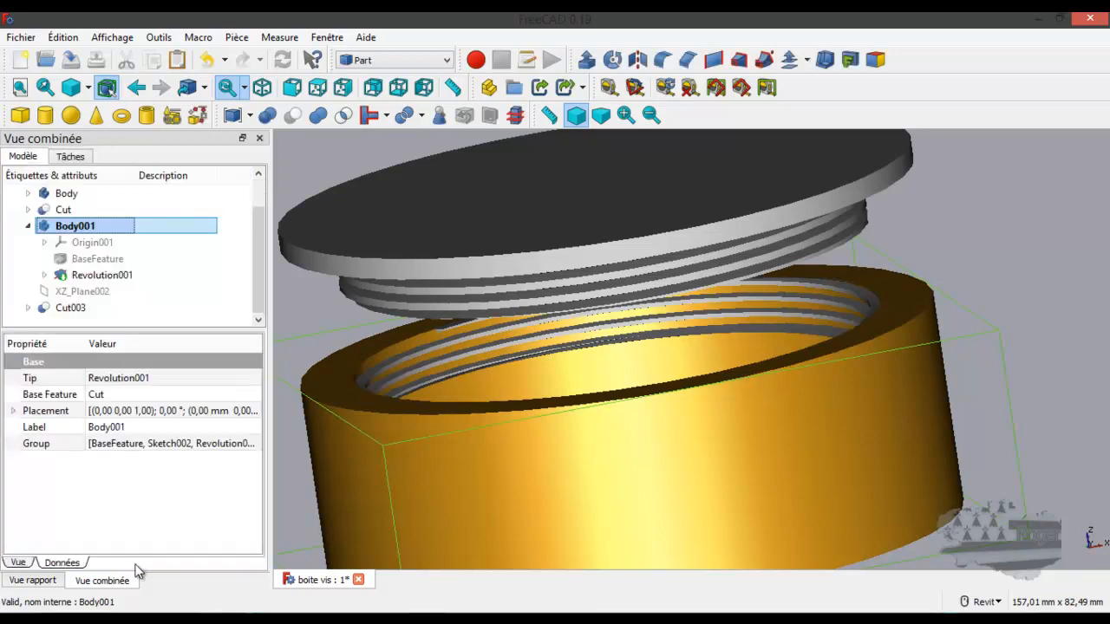
Set the display material of the box's internal thread (Cut003) to Laiton.
right_click(81, 312)
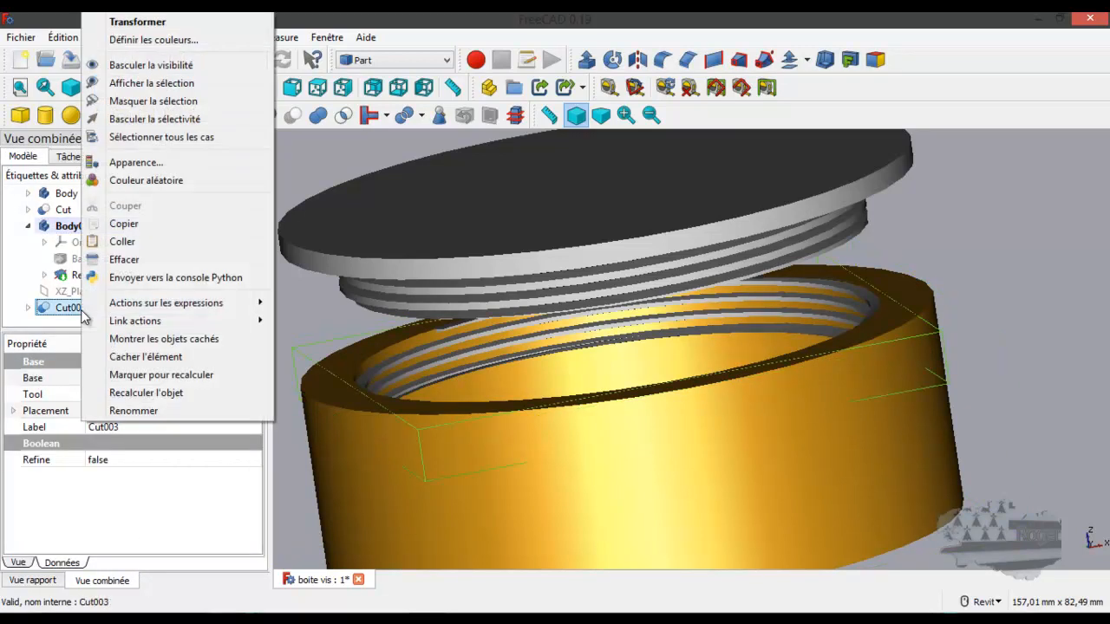
click(134, 162)
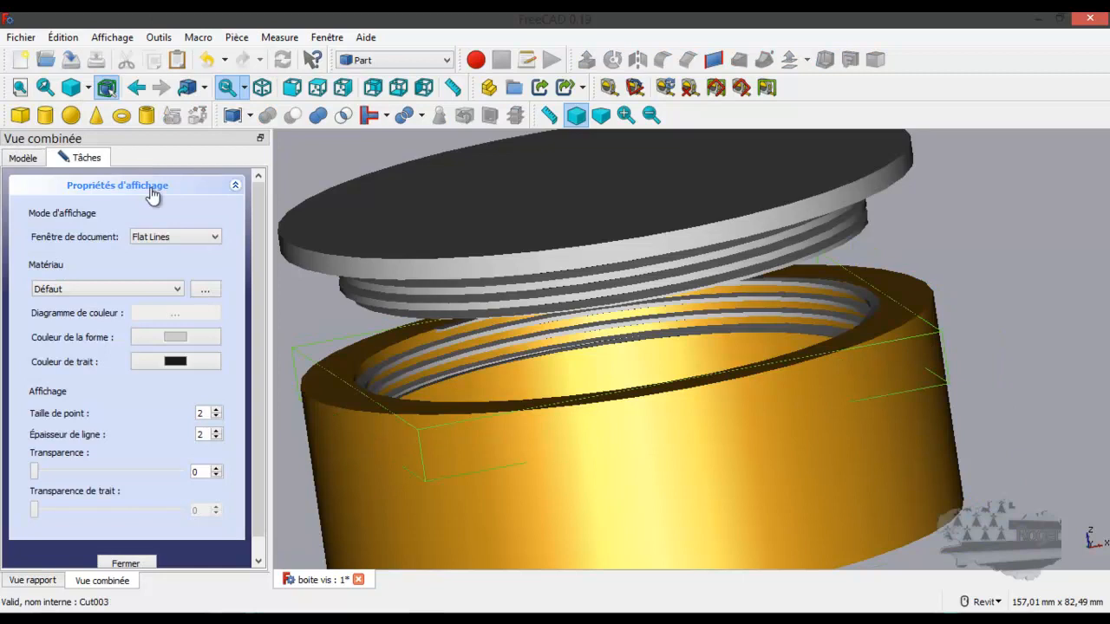
click(160, 290)
click(127, 326)
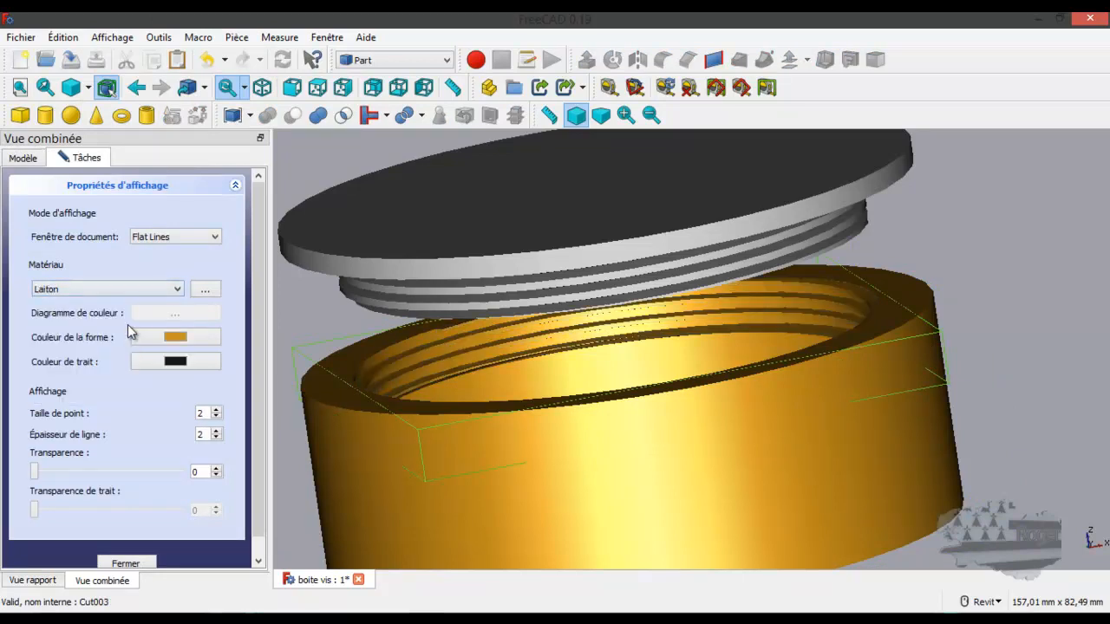
click(127, 564)
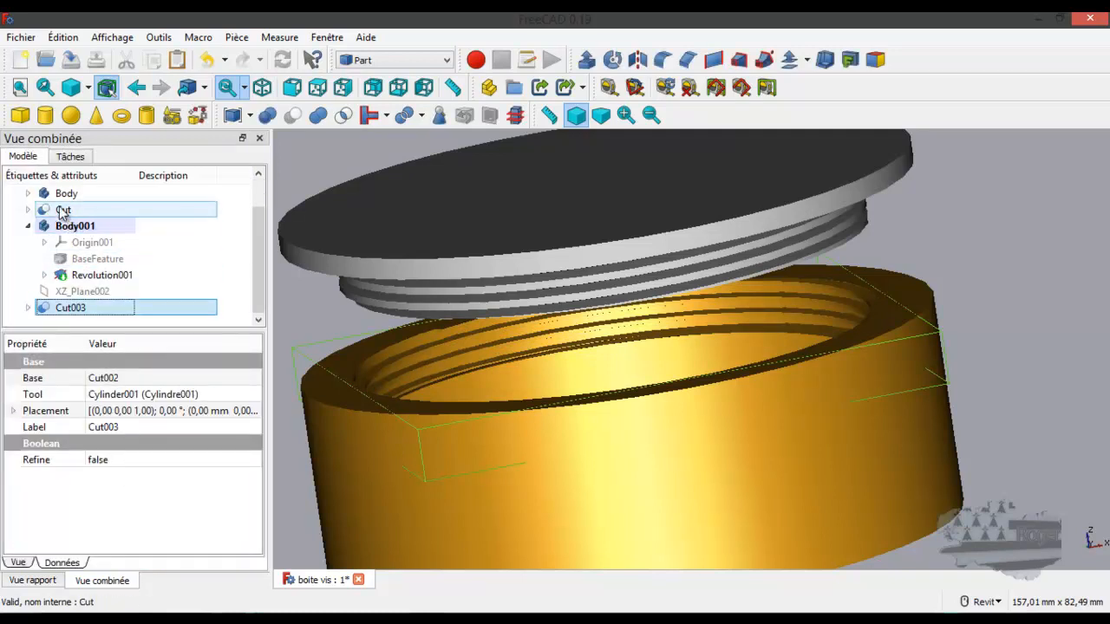
Set the display material of the lid (Cut) to Émeraude, after trying Cuivre, and view the coloured box.
click(27, 225)
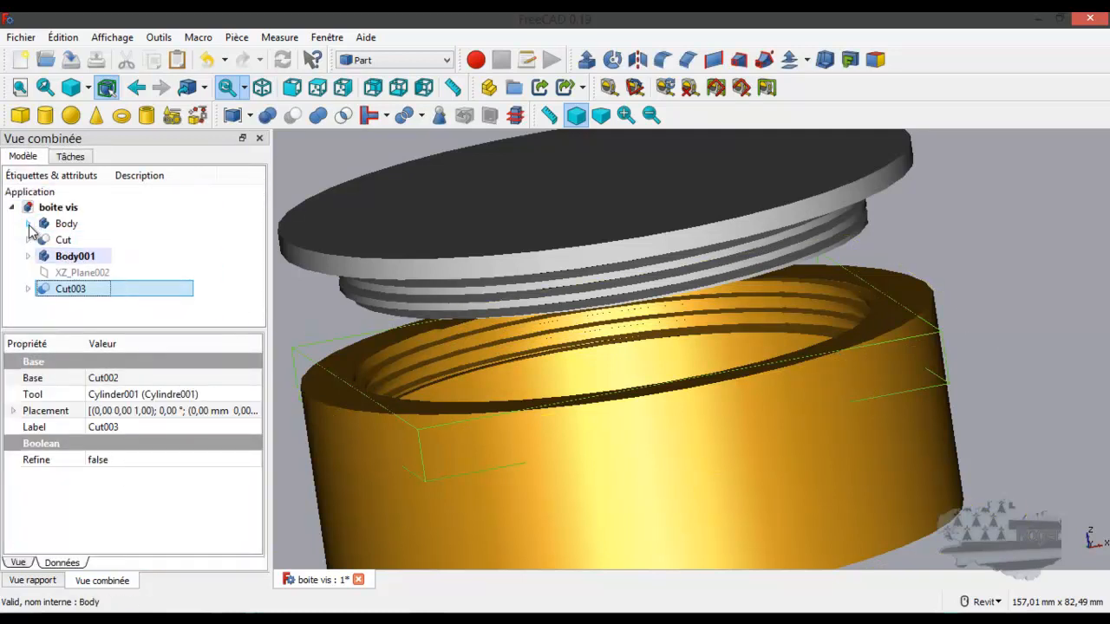
click(64, 240)
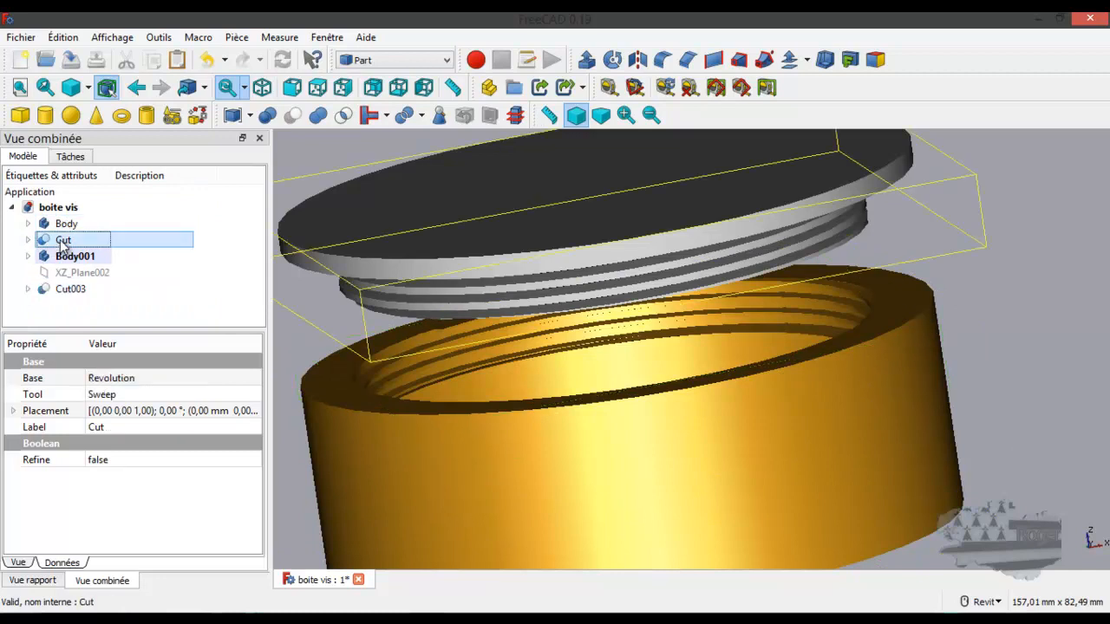
right_click(71, 242)
click(114, 163)
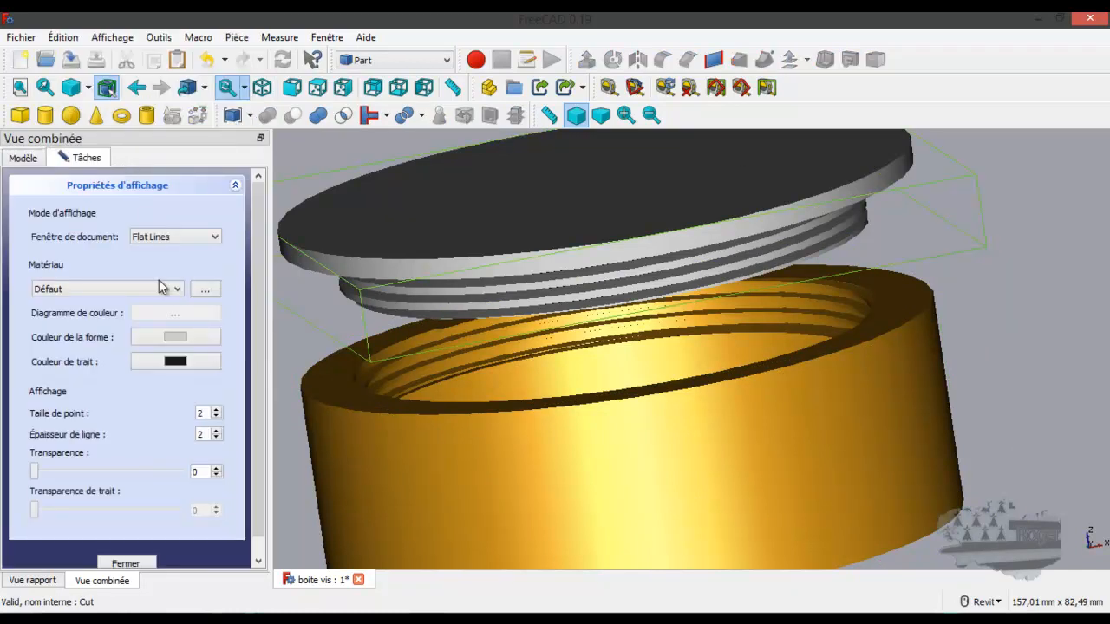
click(178, 294)
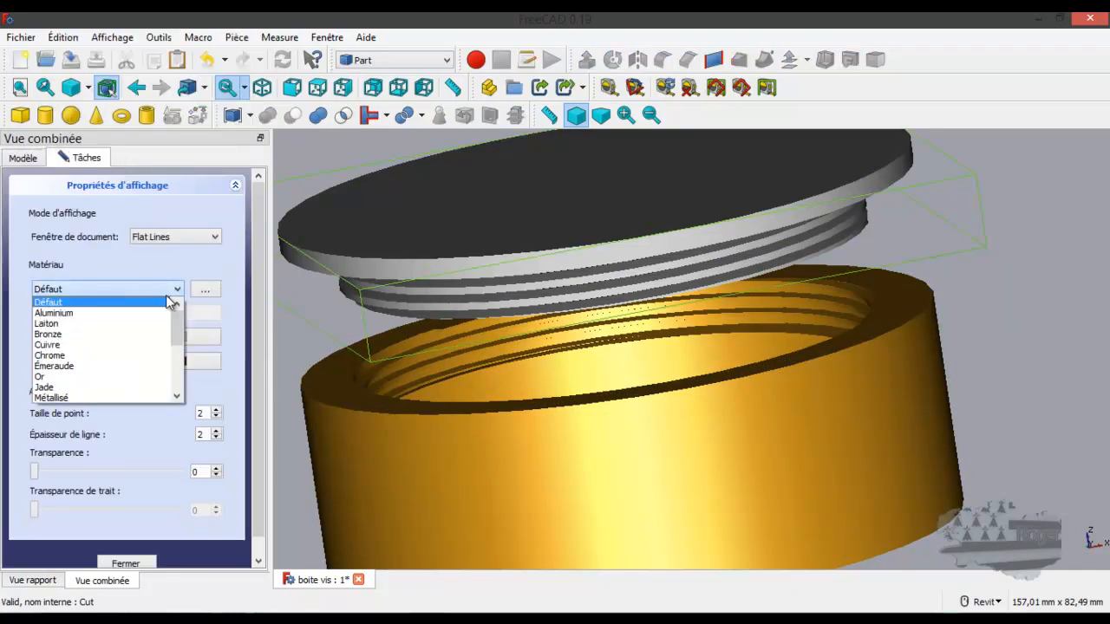
click(125, 345)
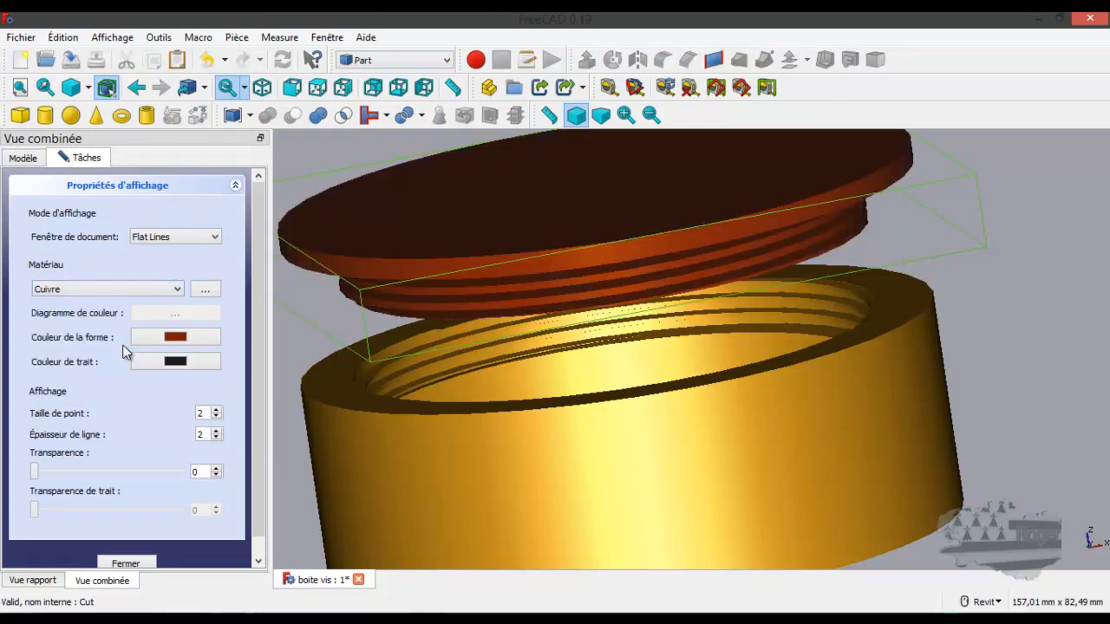
click(146, 292)
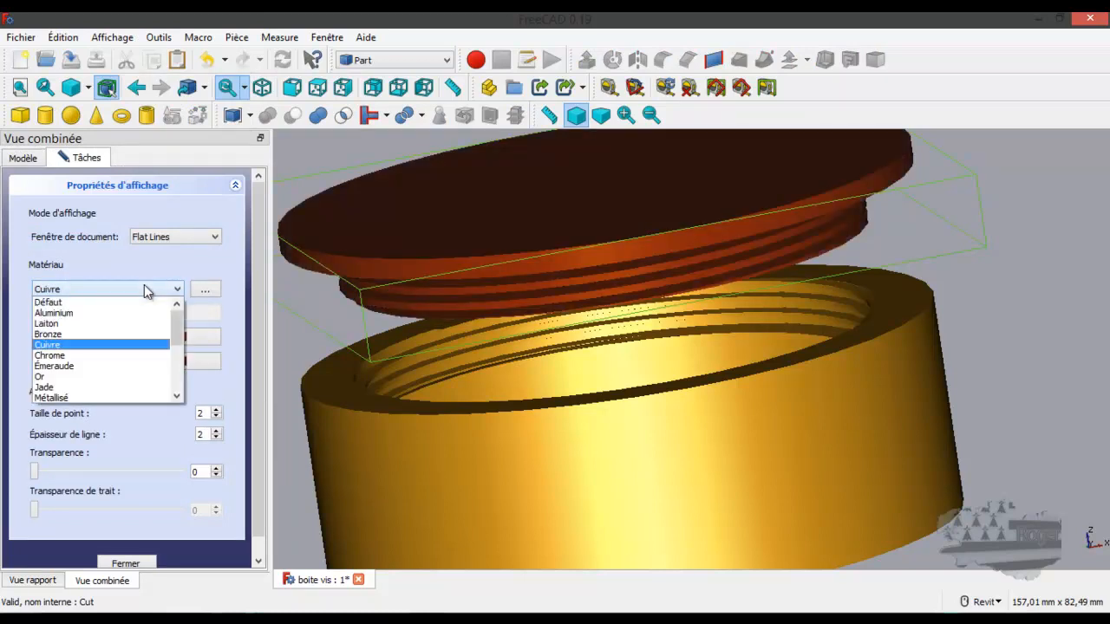
click(108, 366)
scroll(417, 373, down, 3)
click(833, 341)
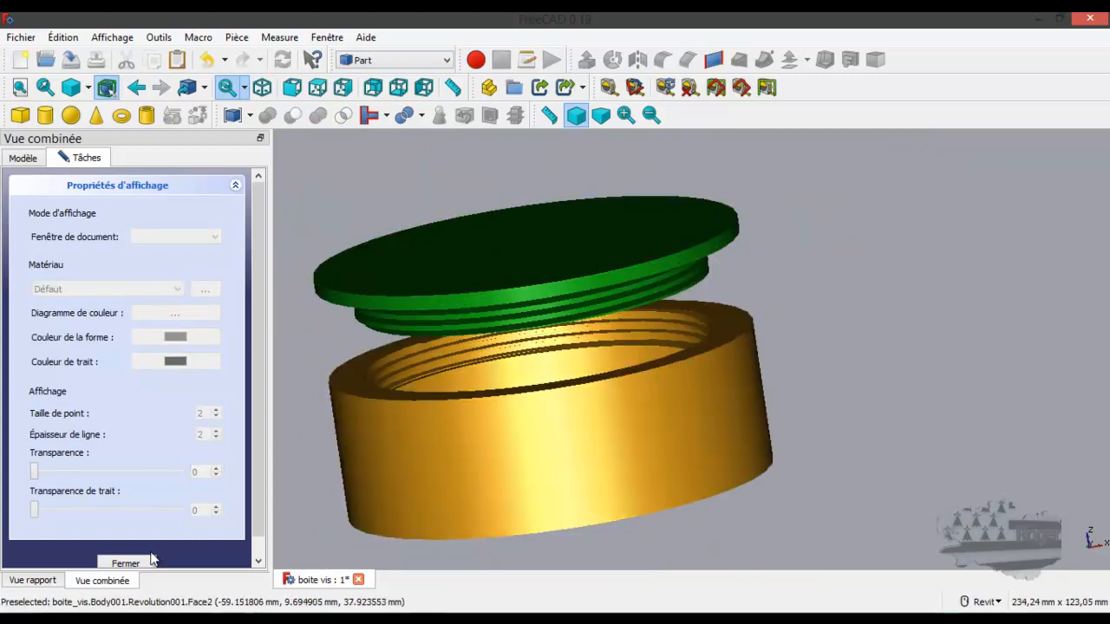
click(126, 564)
shift+middle_drag(395, 406, 594, 462)
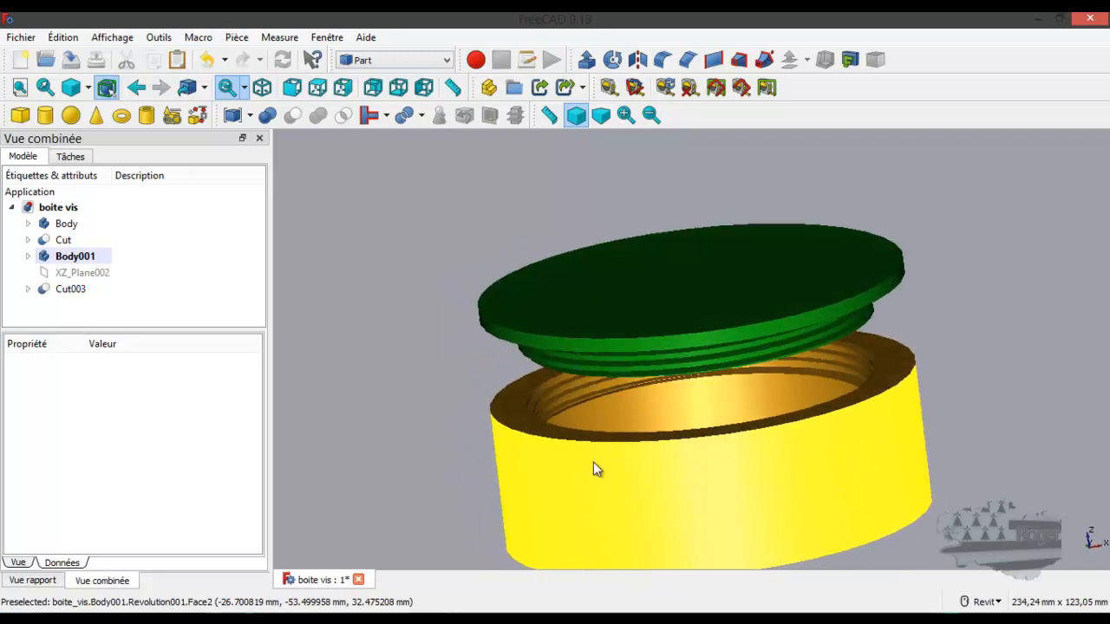